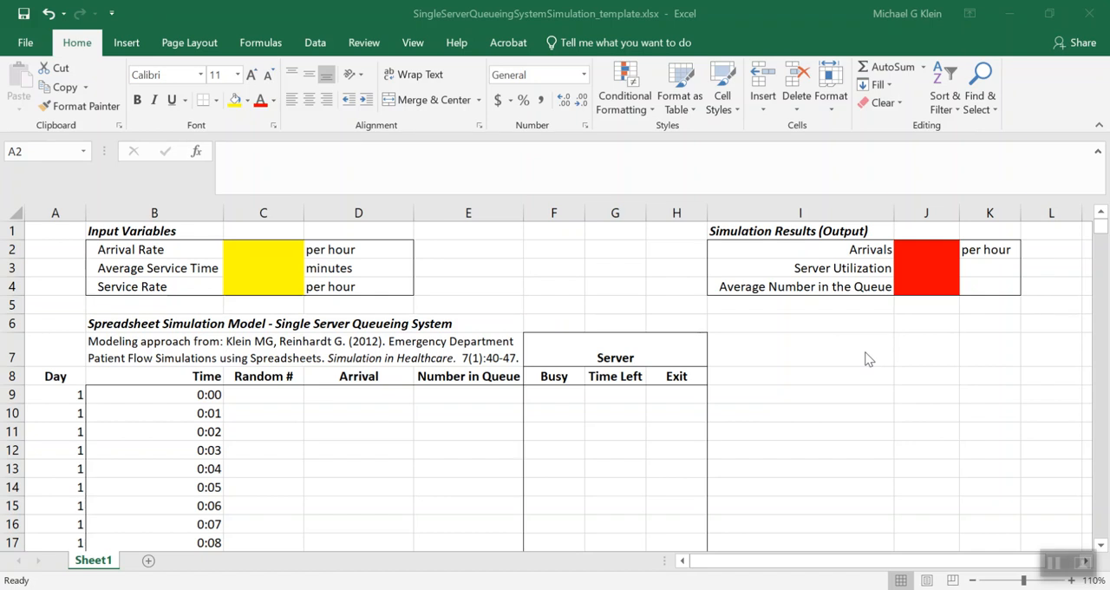
# Enter an arrival rate of 10 per hour in C2 and an average service time of 5 minutes in C3
pyautogui.click(281, 252)
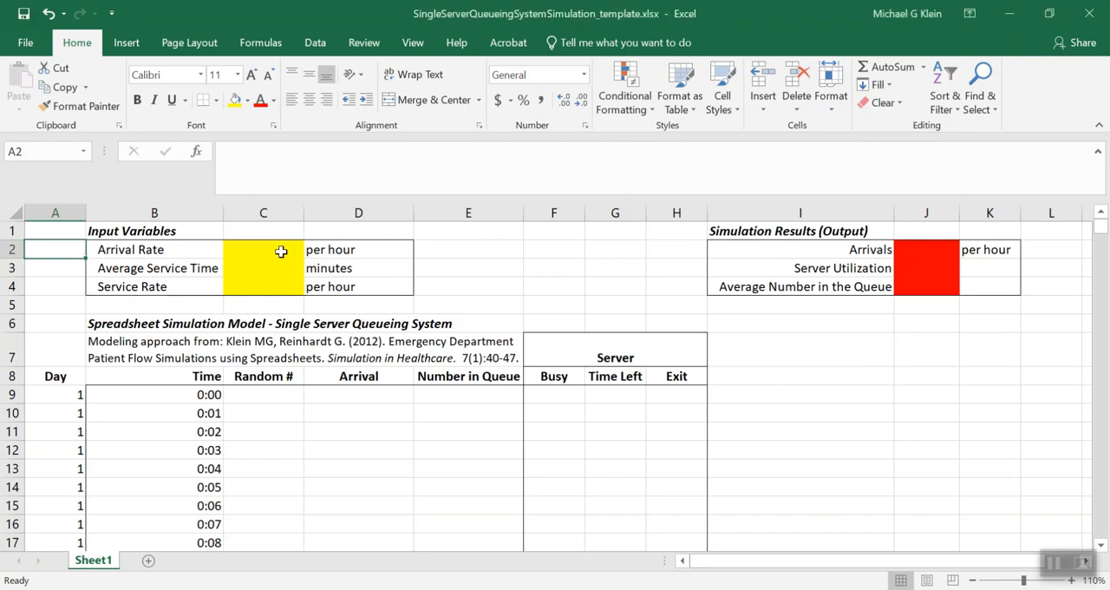
pyautogui.click(281, 252)
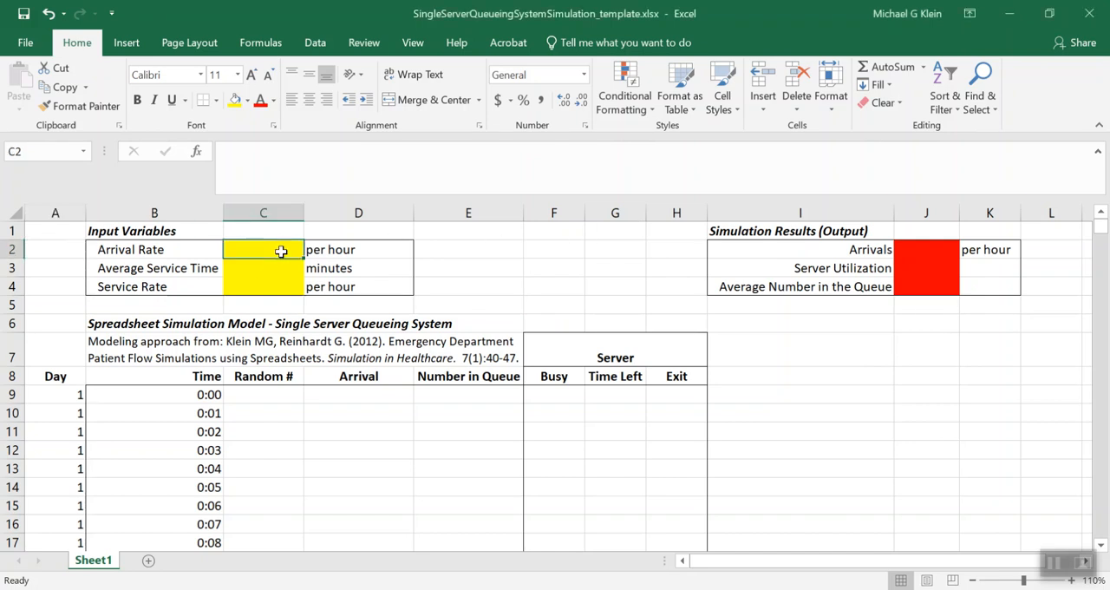
pyautogui.write('10')
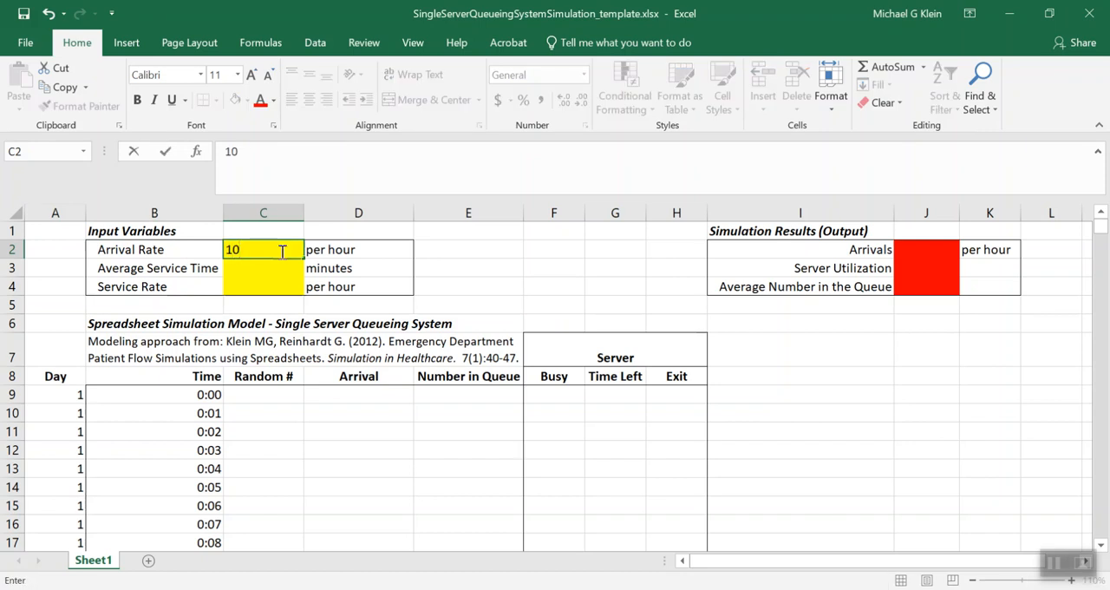
pyautogui.press('Return')
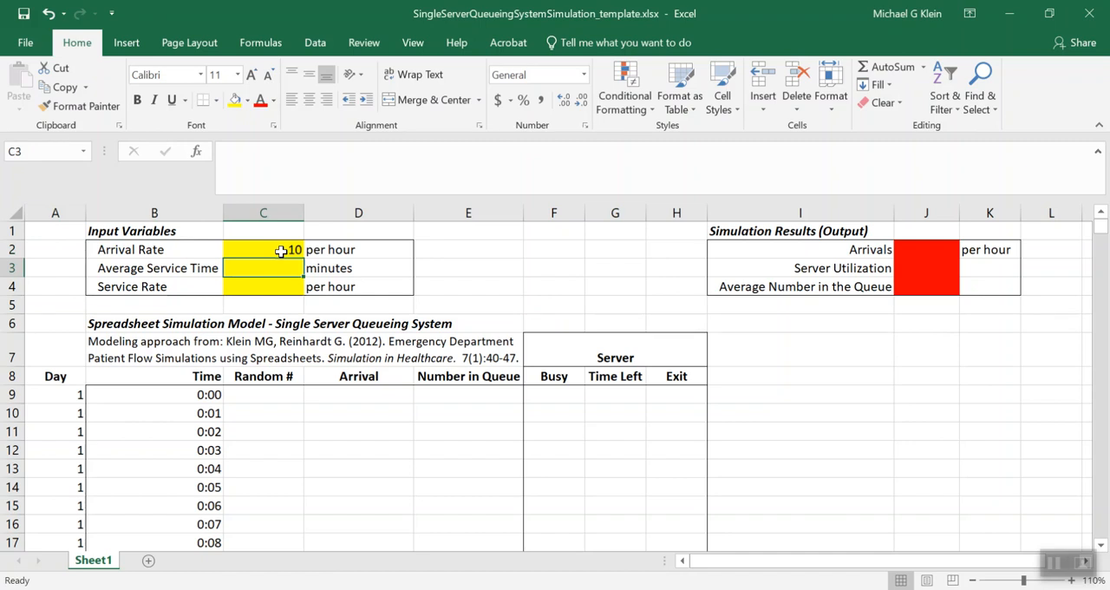
pyautogui.write('5')
pyautogui.press('Return')
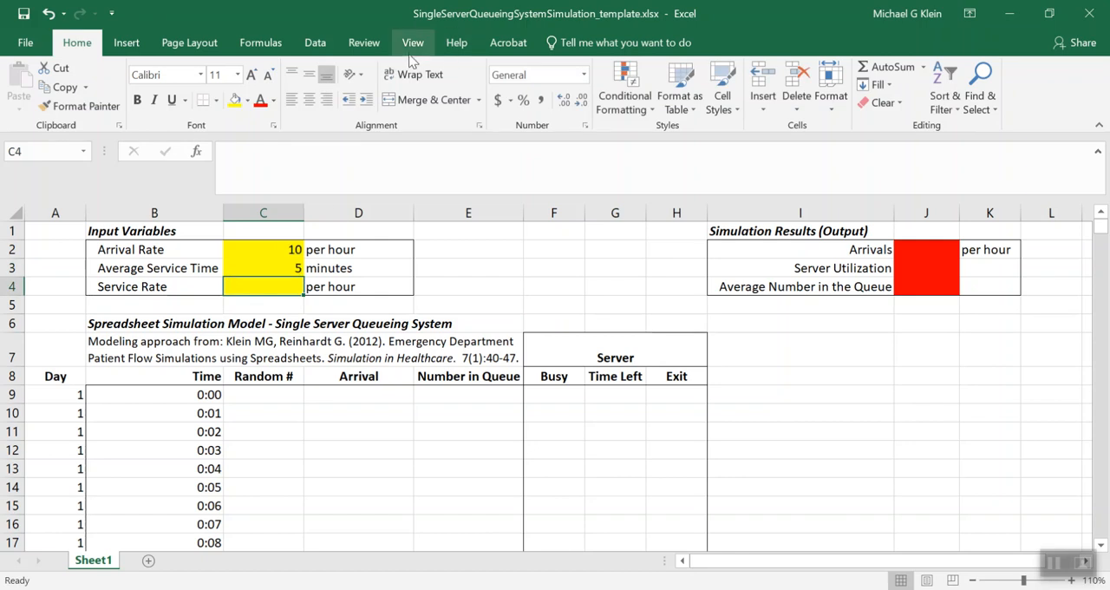
# Insert a text box in the blank area between the input variables and the simulation results, spanning about rows 2 to 5
pyautogui.click(124, 45)
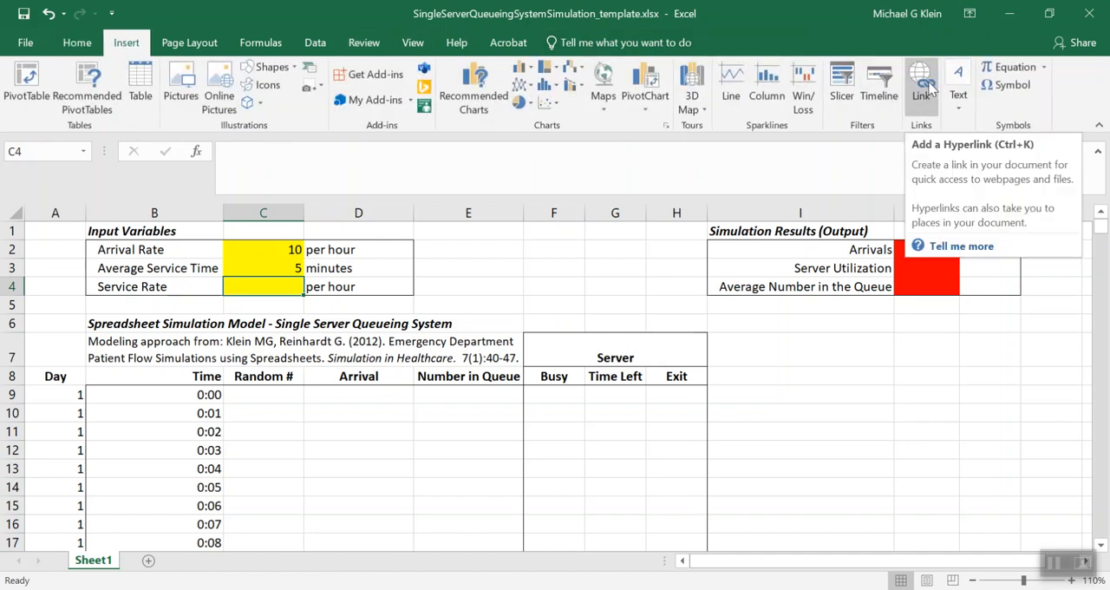
pyautogui.click(958, 91)
pyautogui.click(928, 174)
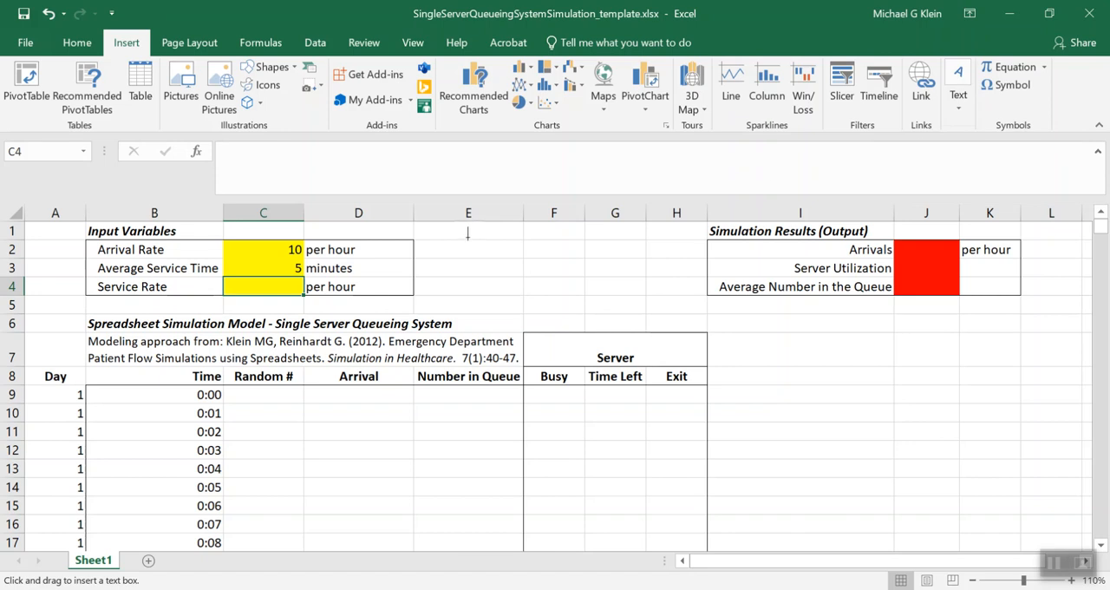
pyautogui.moveTo(430, 240)
pyautogui.mouseDown()
pyautogui.moveTo(590, 303)
pyautogui.moveTo(696, 310)
pyautogui.mouseUp()
# Write "Service Rate: 1/5 minutes * 60 minutes / hour = 12 customers per hour." in the text box
pyautogui.write('S')
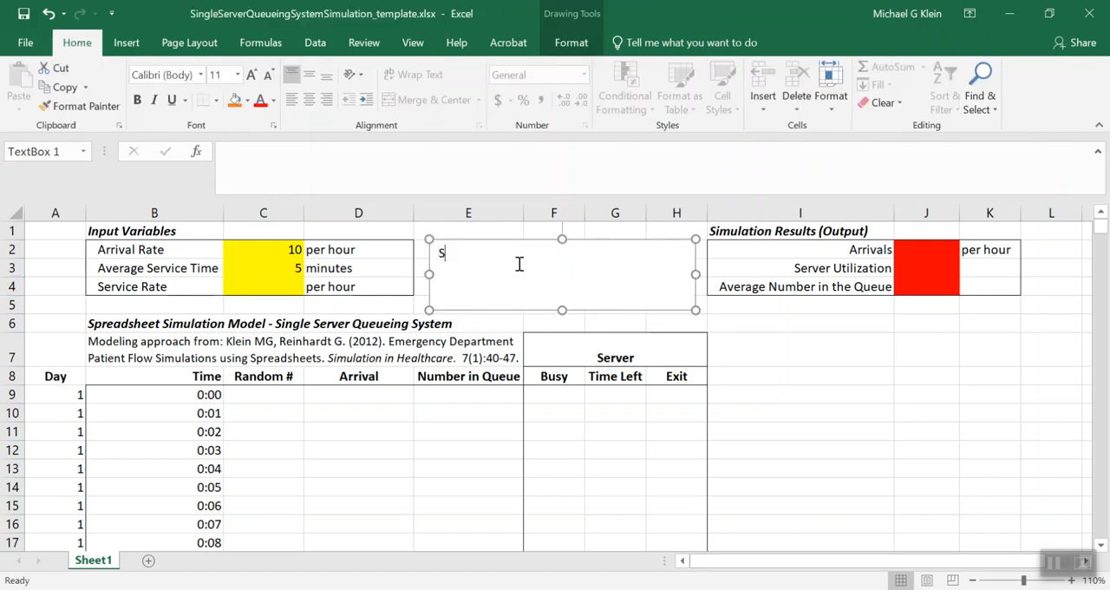
pyautogui.write('ervice Rate:')
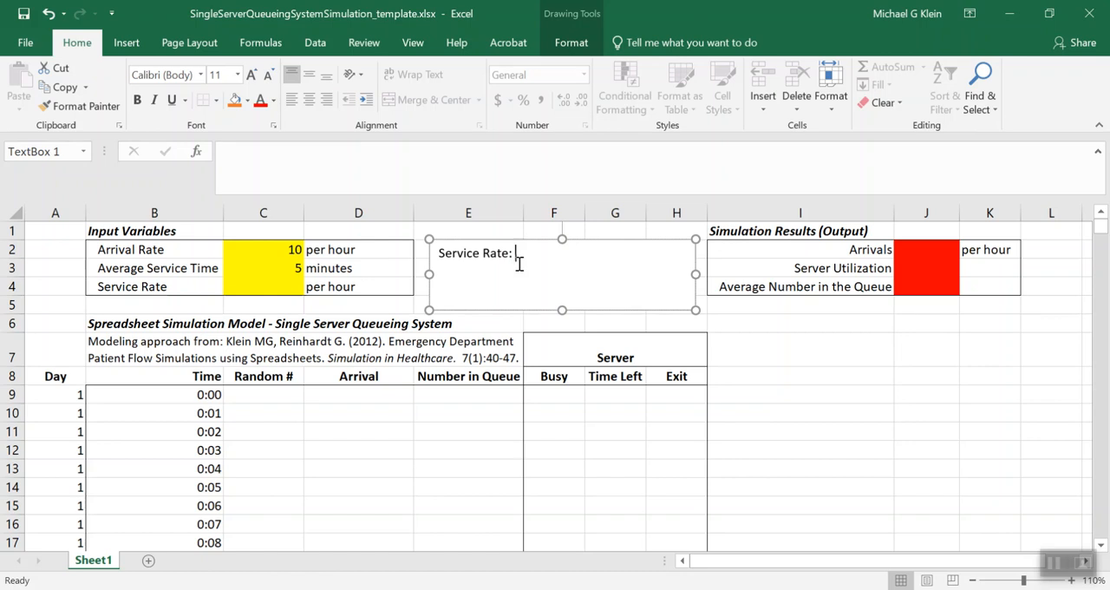
pyautogui.write('1/5 minutes * 60 minutes per')
pyautogui.press('BackSpace')
pyautogui.press('BackSpace')
pyautogui.press('BackSpace')
pyautogui.press('BackSpace')
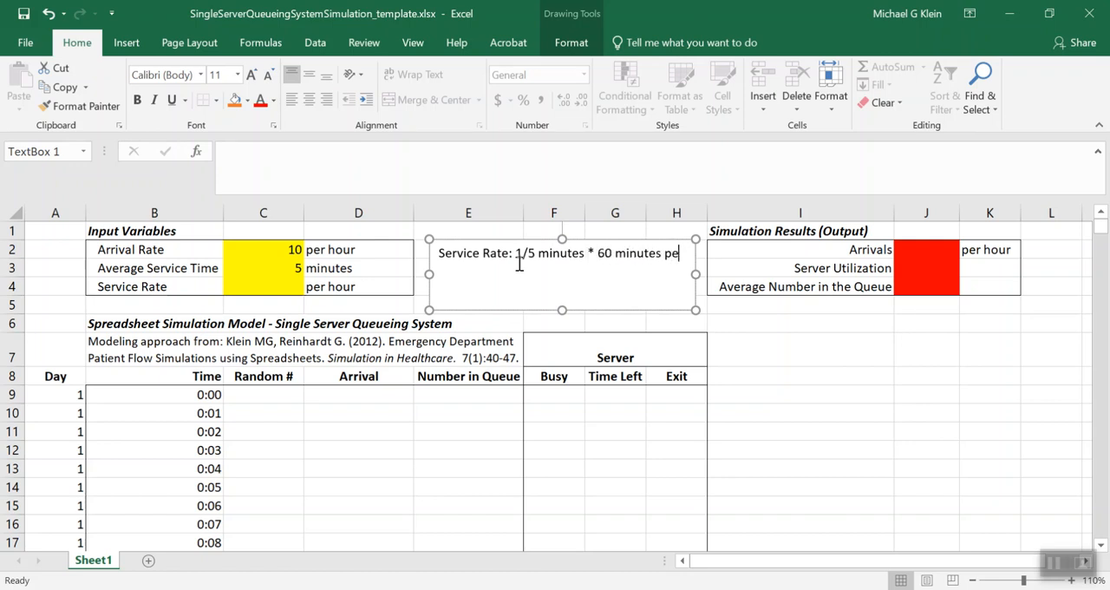
pyautogui.write('/ hour =')
pyautogui.write('12 customers per hour.')
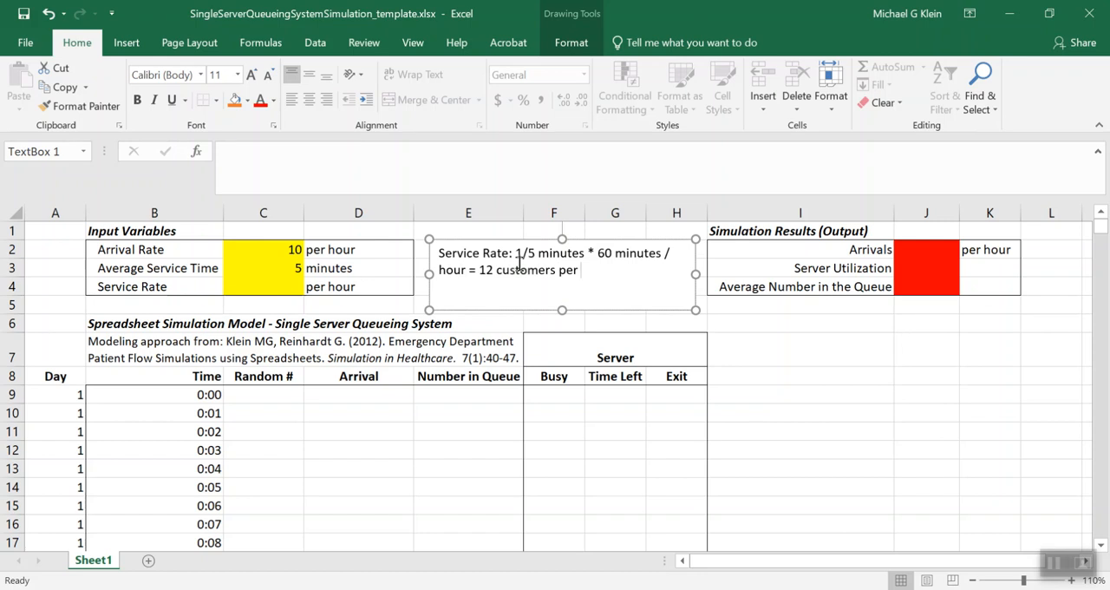
pyautogui.click(351, 304)
# Calculate the hourly service rate in C4 from the average service time with the formula =(1/C3)*60
pyautogui.click(271, 288)
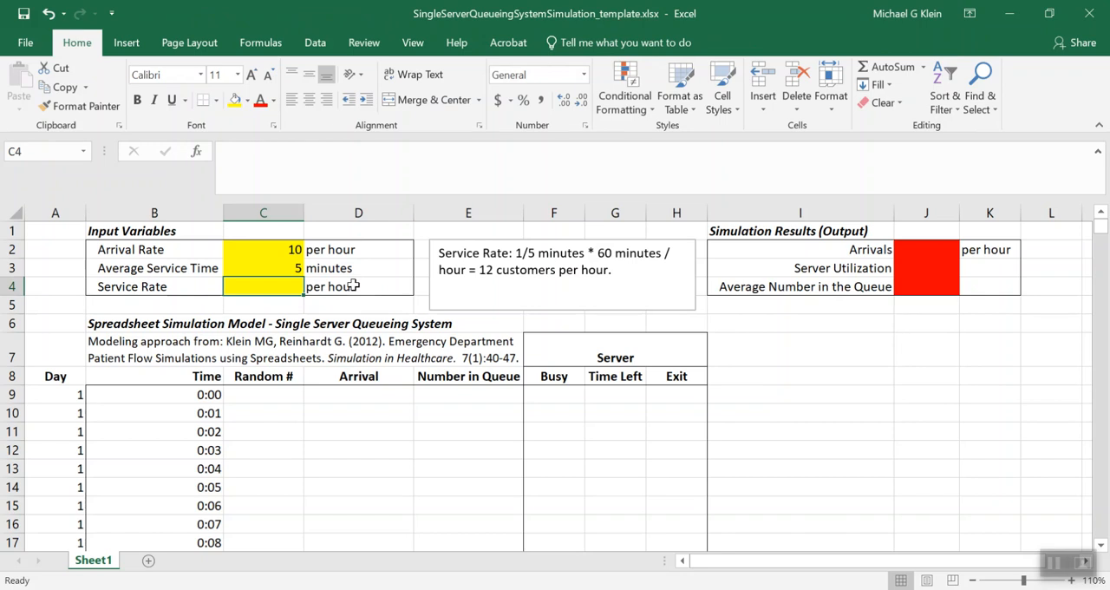
pyautogui.write('=1/')
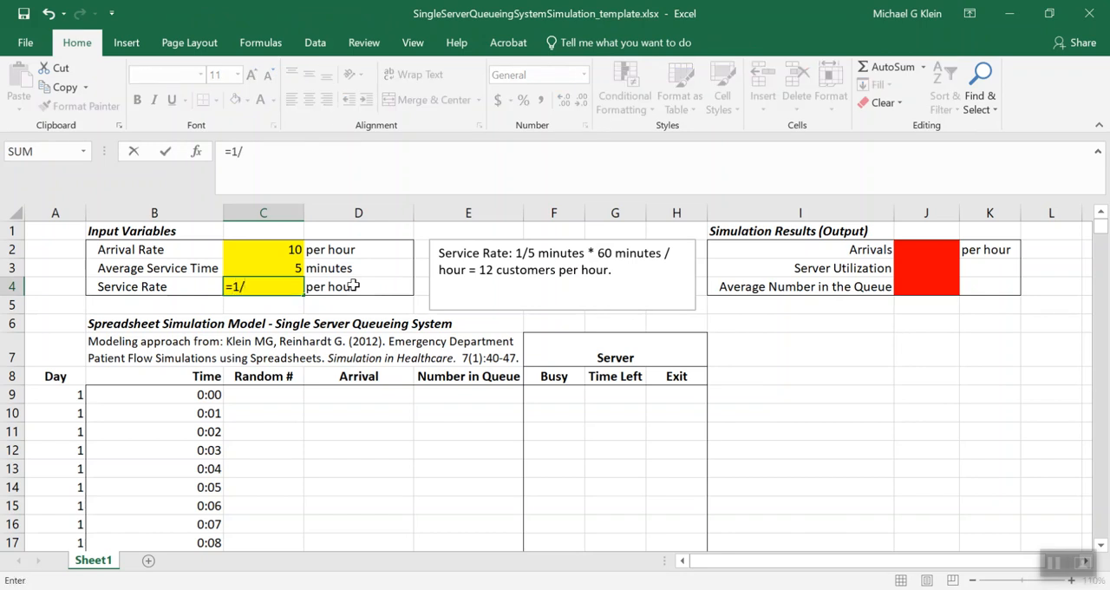
pyautogui.click(276, 267)
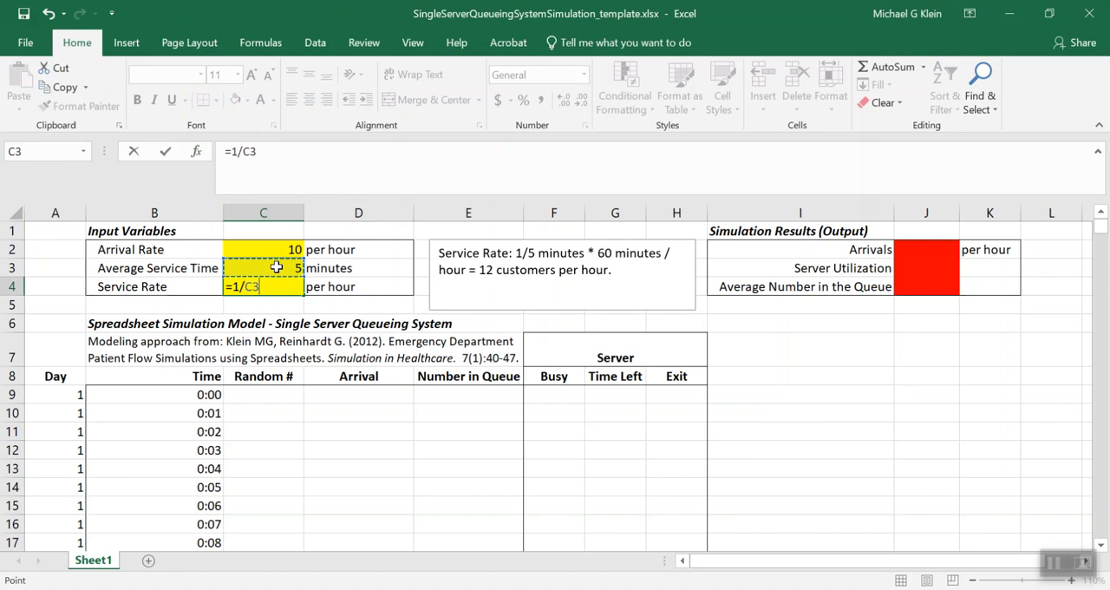
pyautogui.click(232, 152)
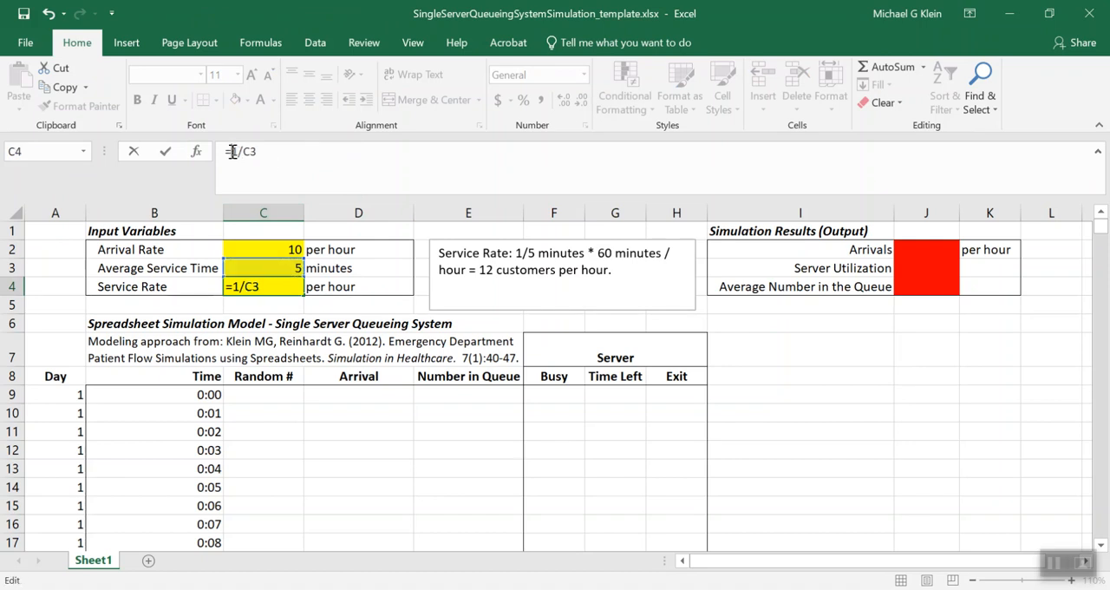
pyautogui.write('(')
pyautogui.click(277, 151)
pyautogui.write(')*60')
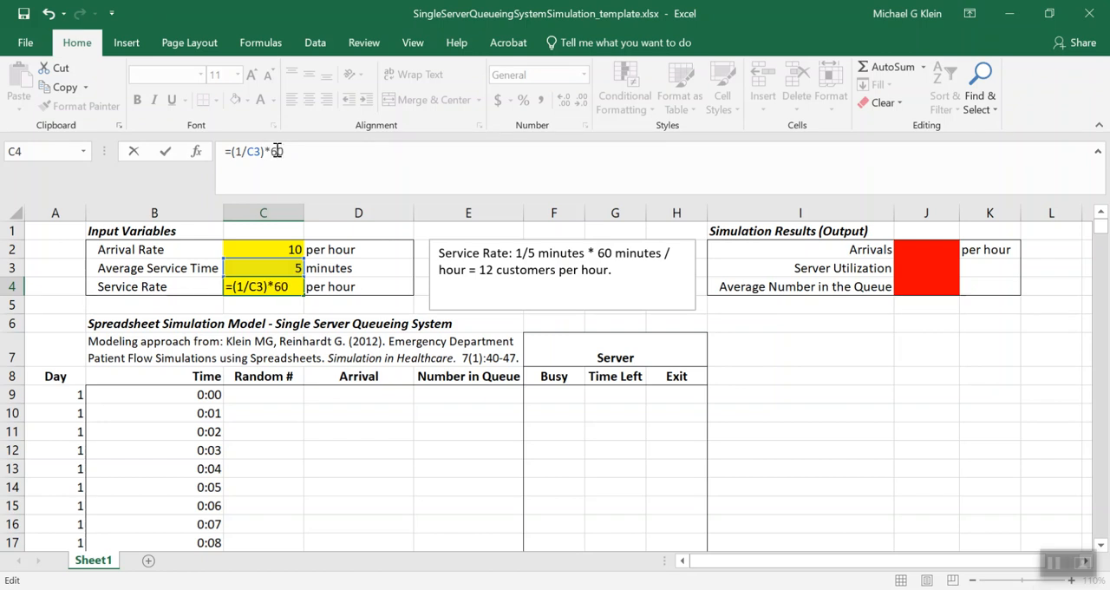
pyautogui.press('Return')
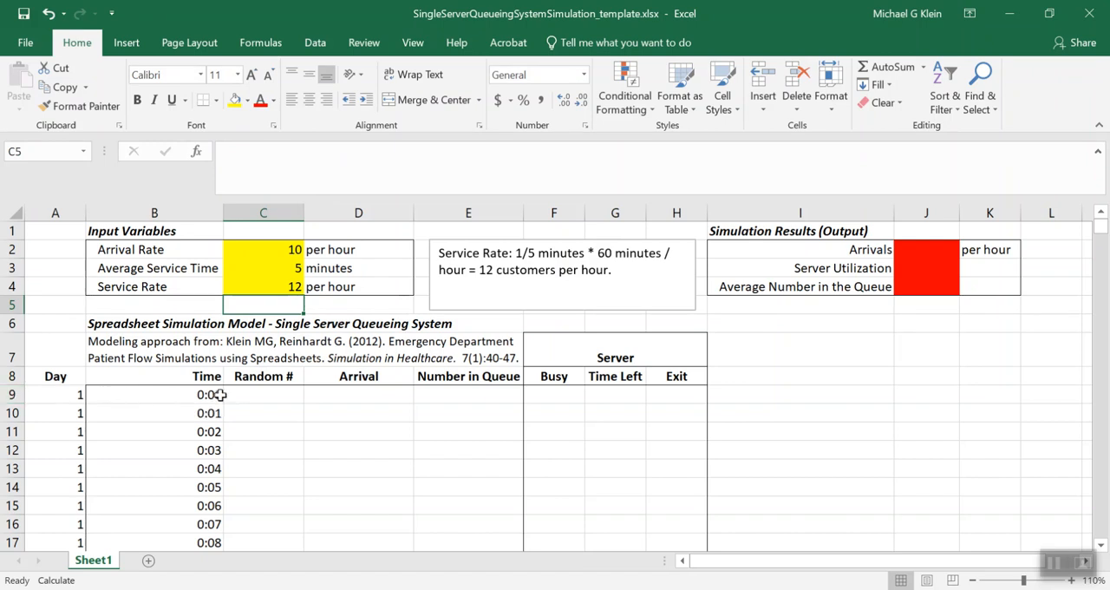
# Enter =RAND() in C9 and fill it down the whole Random # column
pyautogui.click(263, 395)
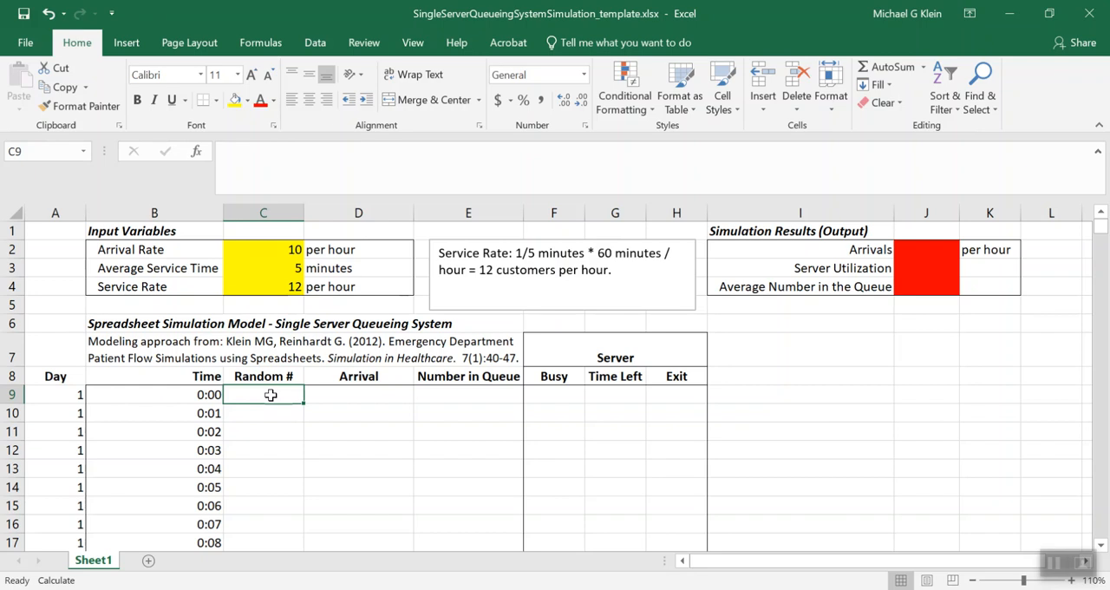
pyautogui.write('=RAND()')
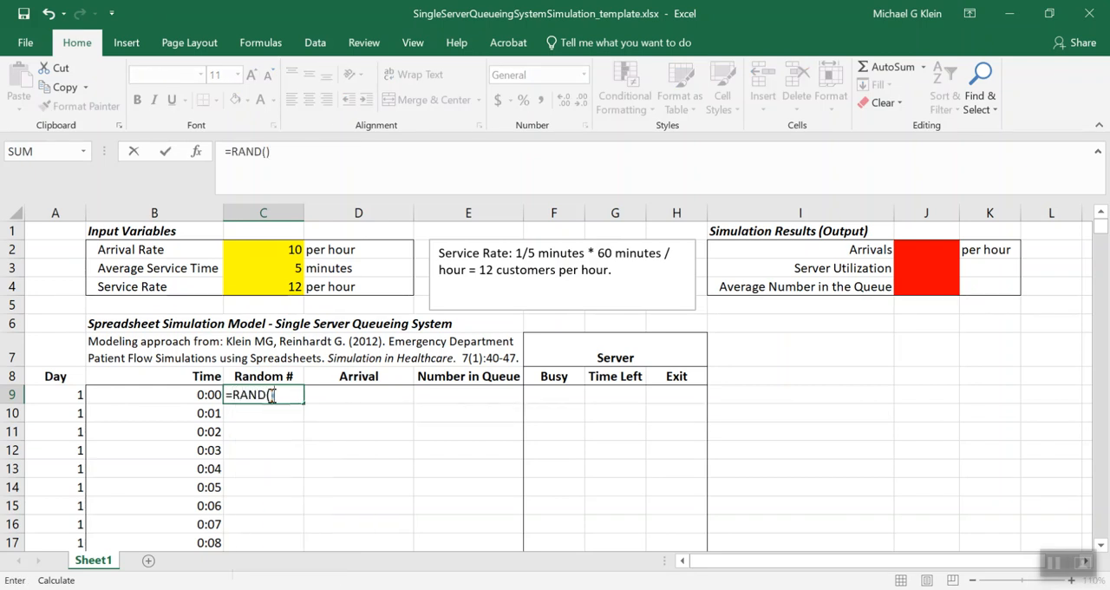
pyautogui.press('Return')
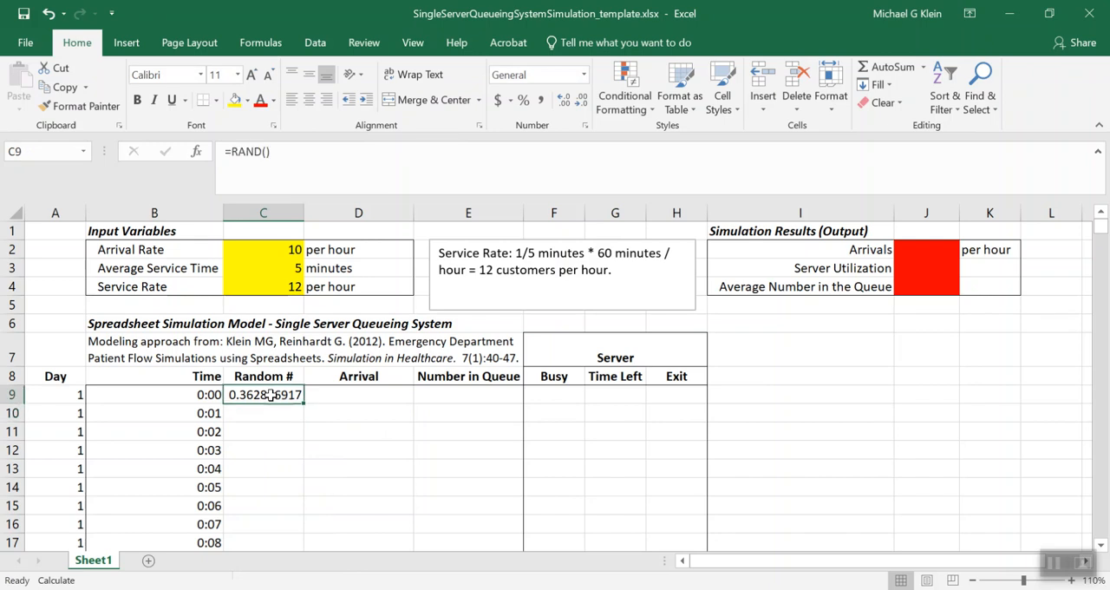
pyautogui.doubleClick(302, 402)
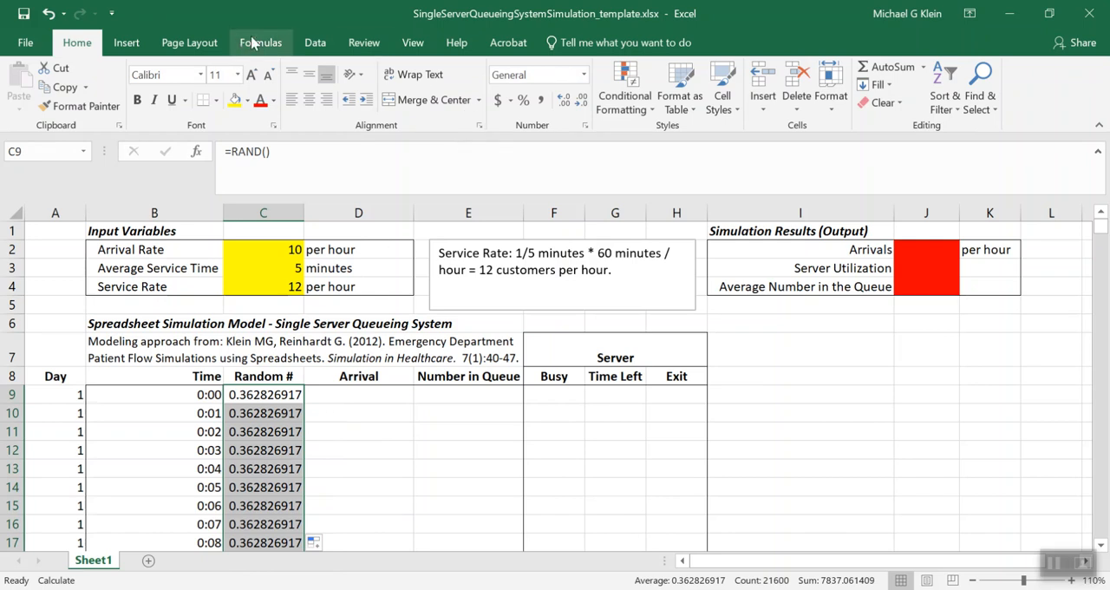
# Check the workbook's calculation mode and recalculate twice to refresh the random numbers
pyautogui.click(251, 43)
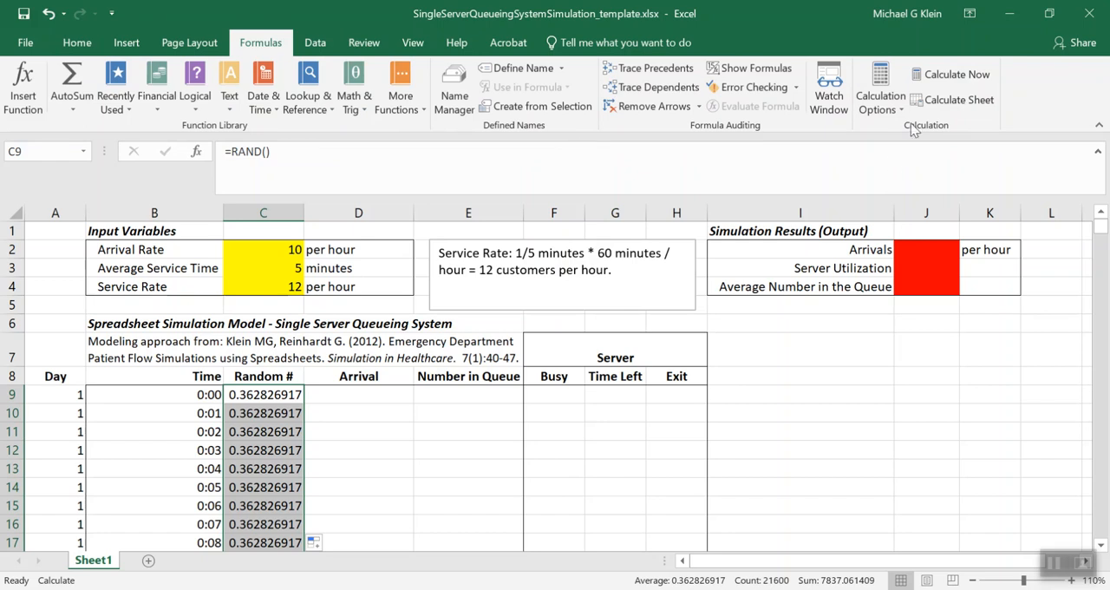
pyautogui.click(902, 112)
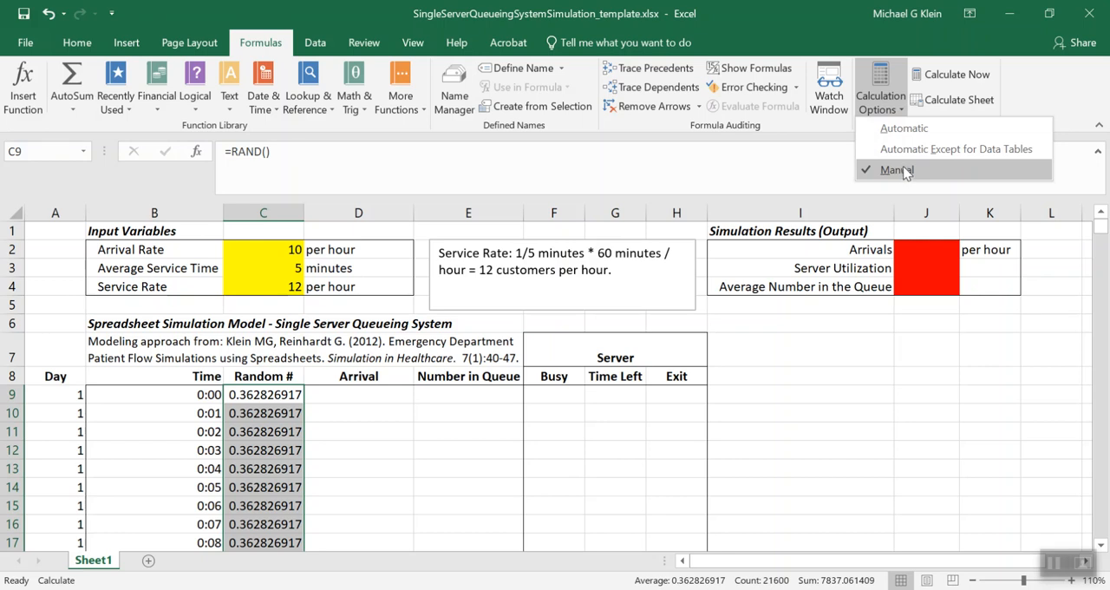
pyautogui.click(890, 104)
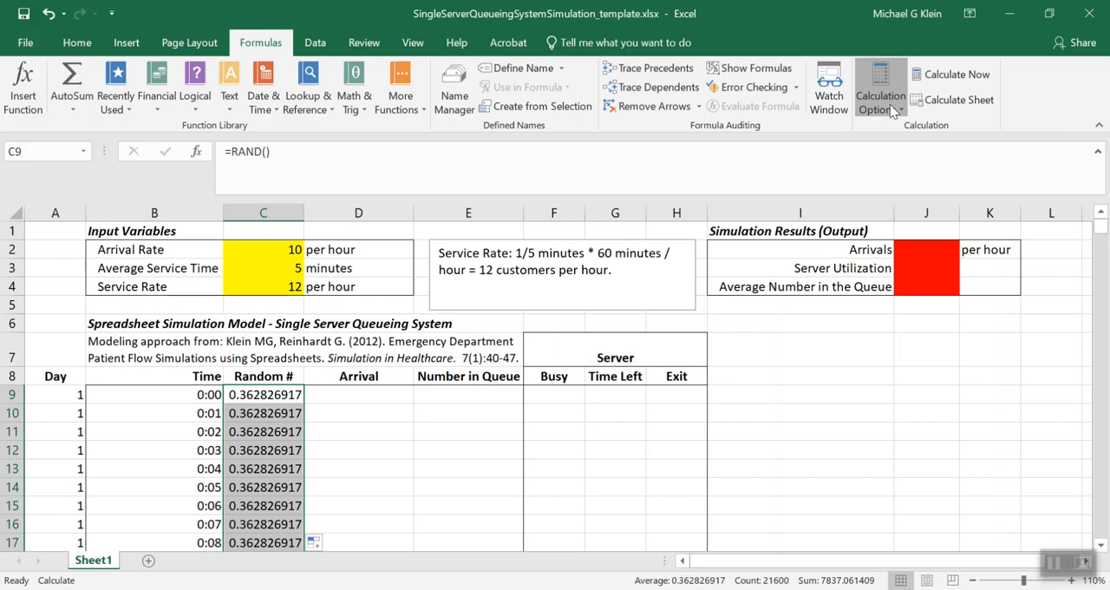
pyautogui.click(952, 78)
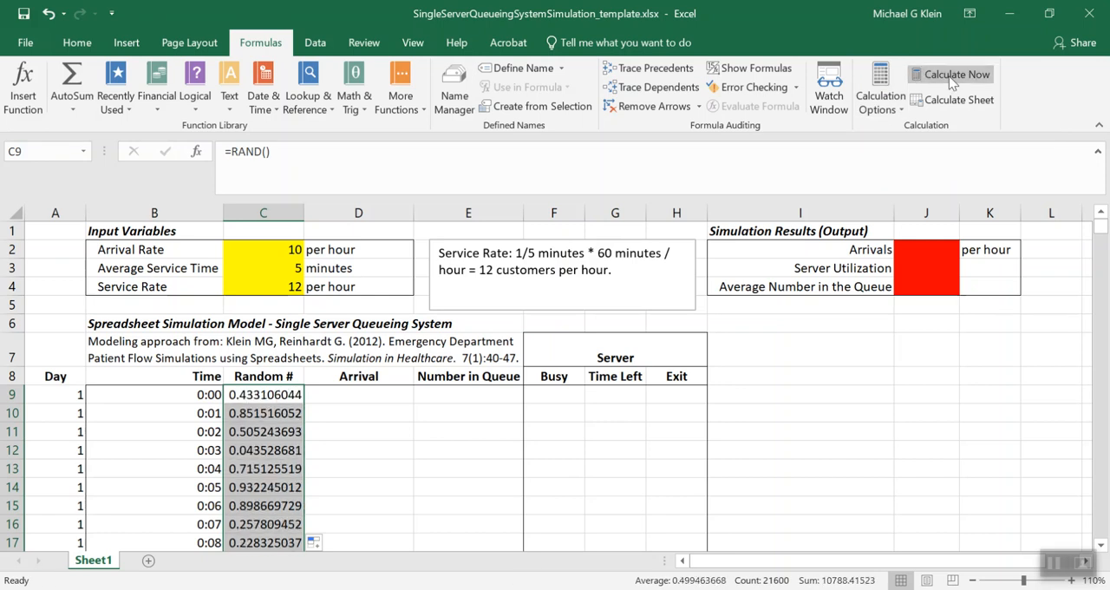
pyautogui.click(952, 78)
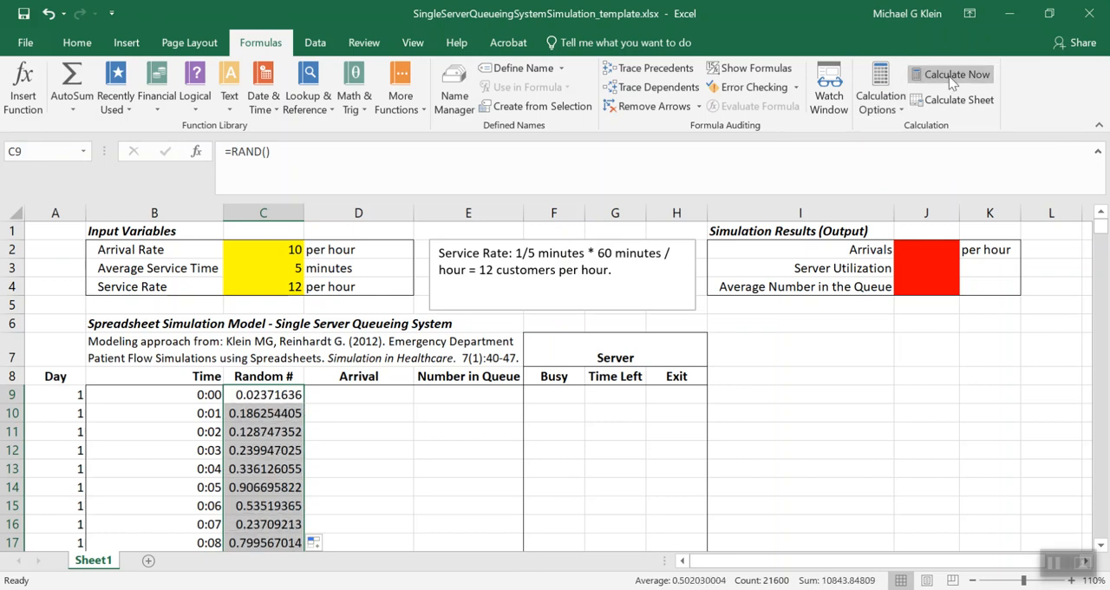
# Enter the arrival formula =IF(C9<$C$2/60,1,0) in D9, comparing the random number with the per-minute arrival rate
pyautogui.click(390, 398)
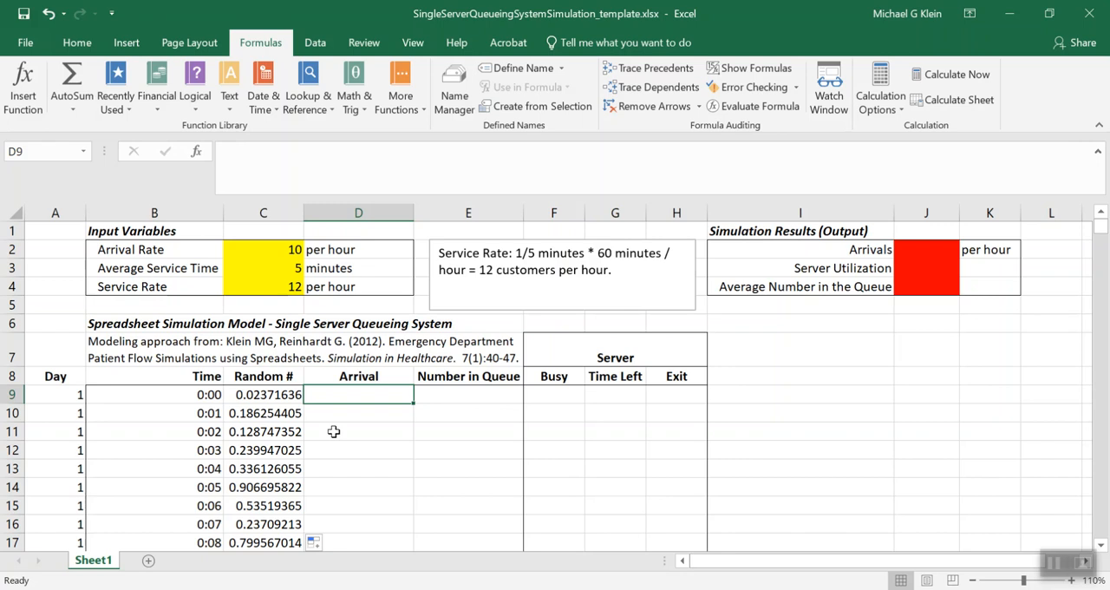
pyautogui.write('=IF(')
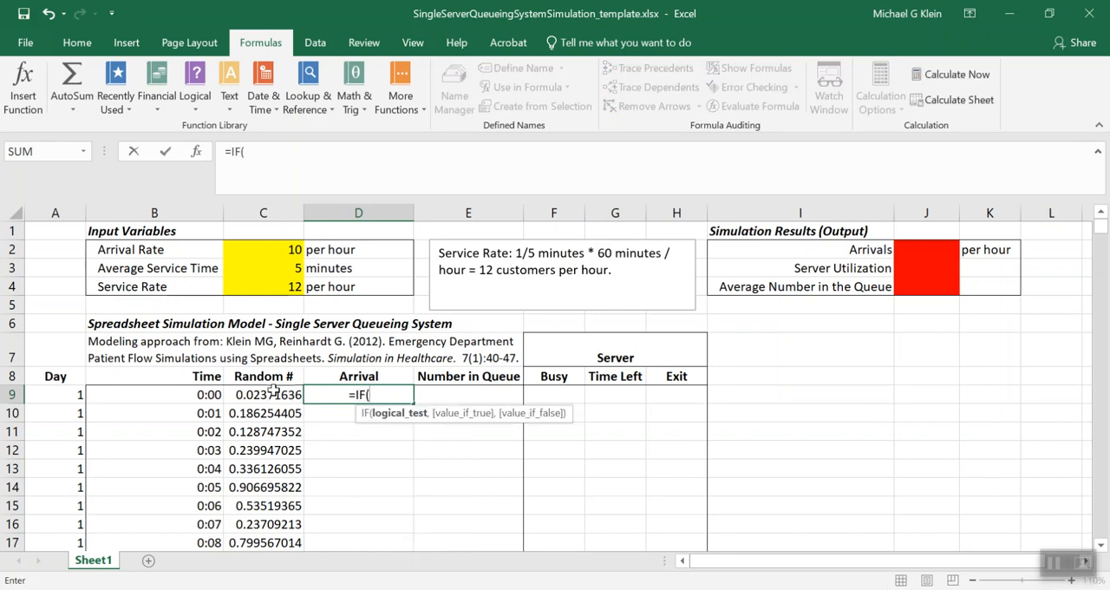
pyautogui.click(273, 394)
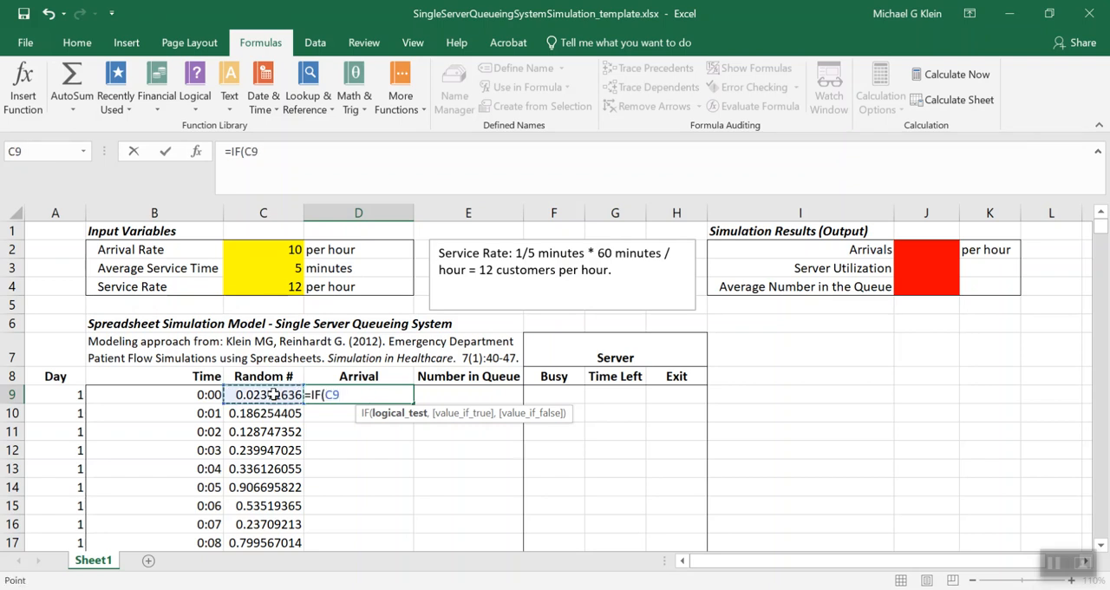
pyautogui.write('<')
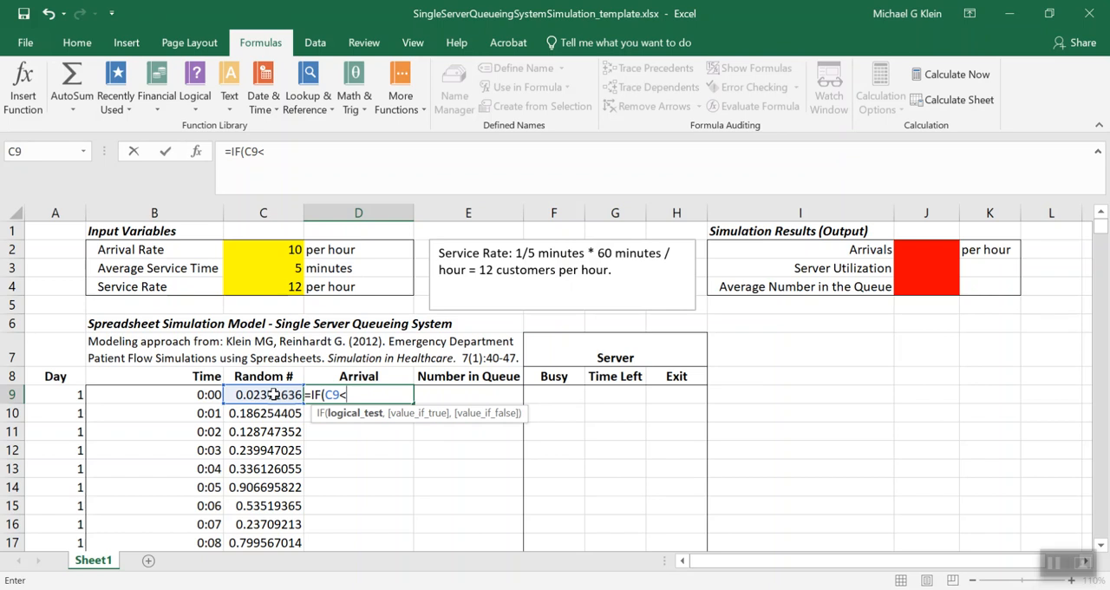
pyautogui.click(264, 247)
pyautogui.click(269, 152)
pyautogui.write('$C2')
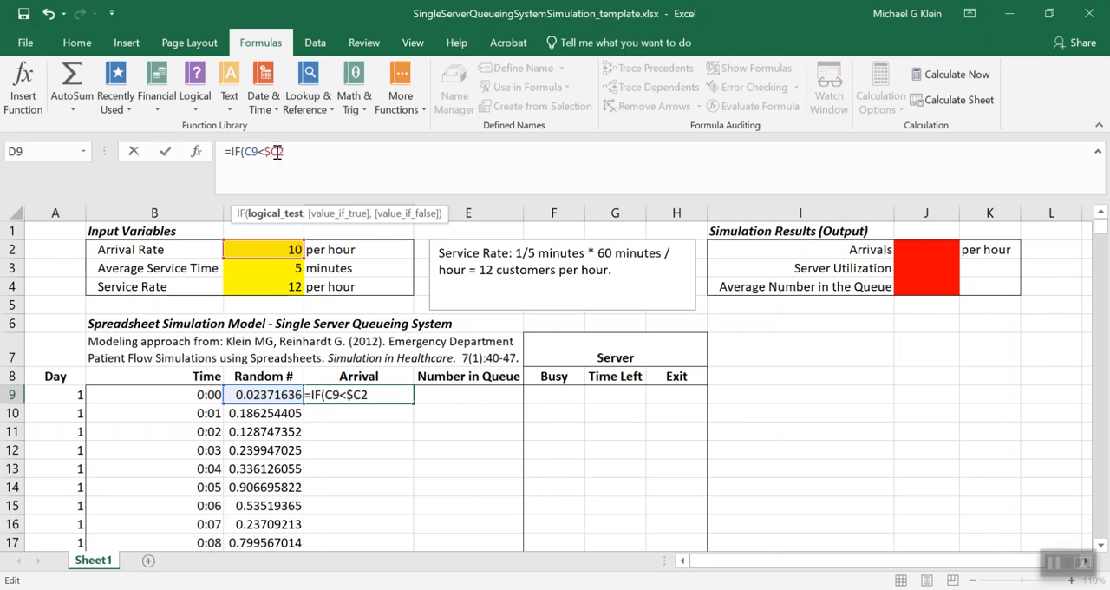
pyautogui.press('Right')
pyautogui.write('$')
pyautogui.click(293, 149)
pyautogui.write('/60')
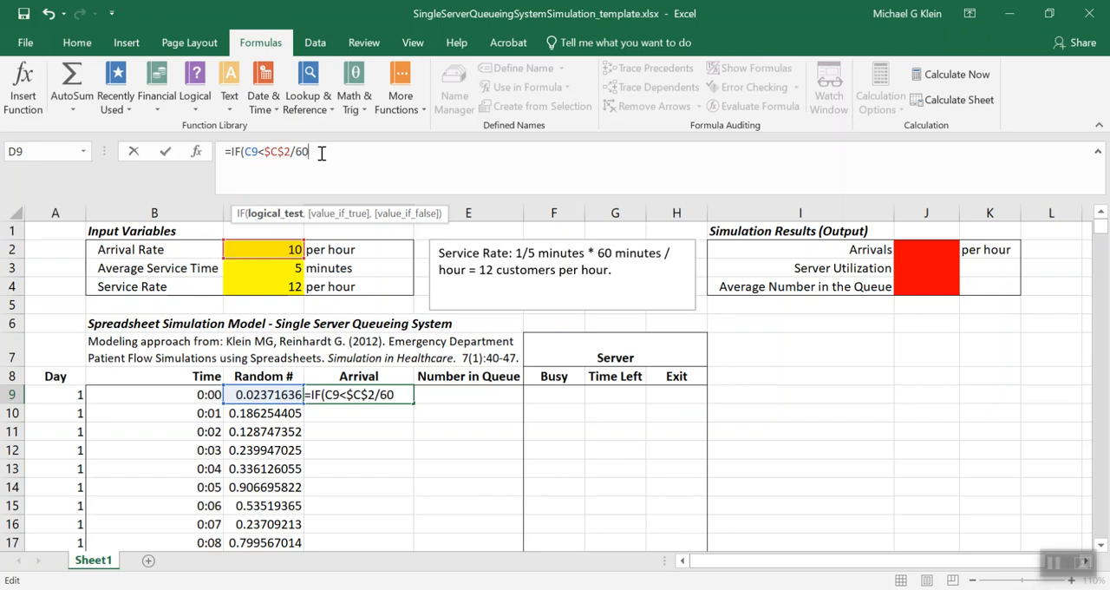
pyautogui.write(')')
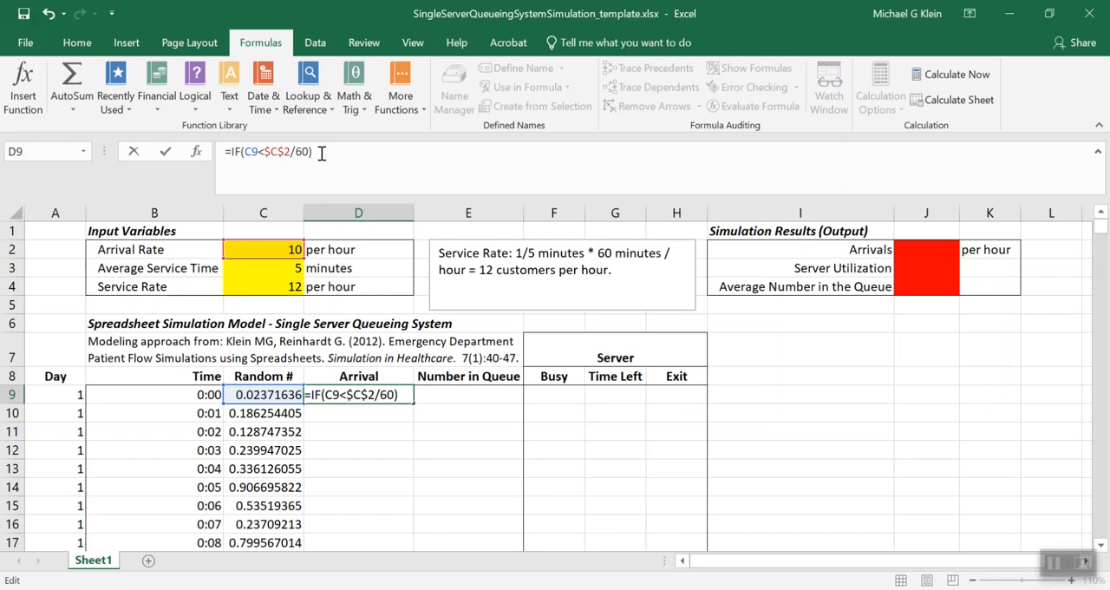
pyautogui.press('BackSpace')
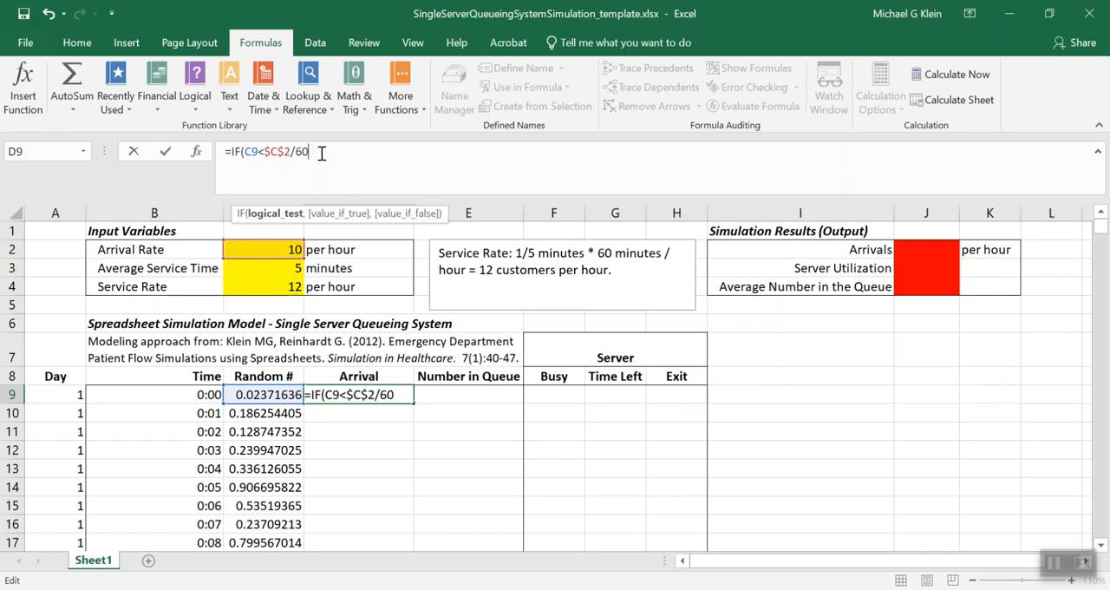
pyautogui.write(',1')
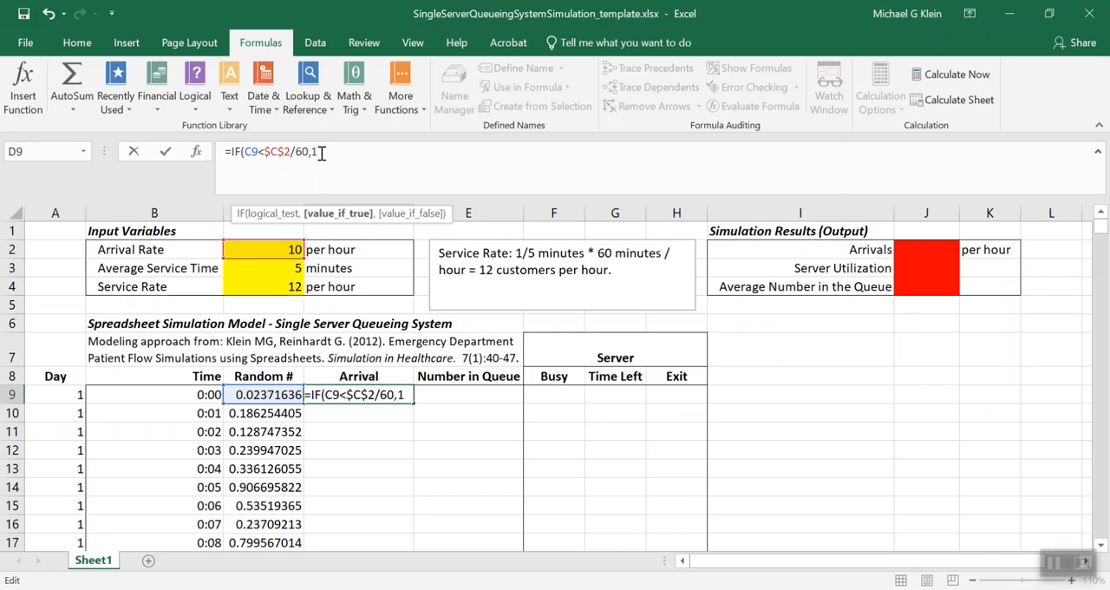
pyautogui.write(',0')
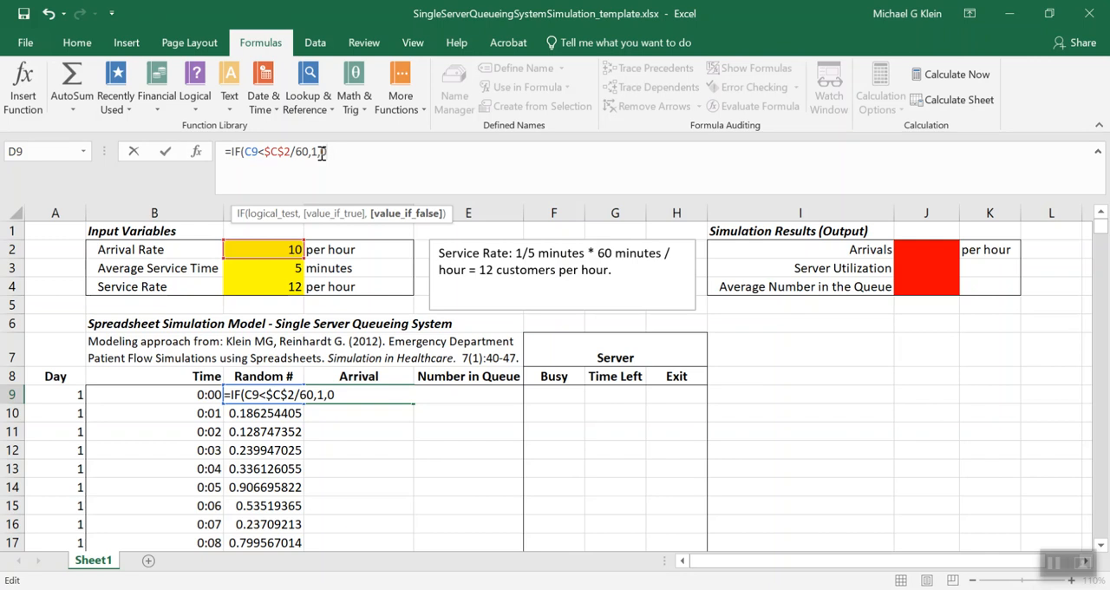
pyautogui.write(')')
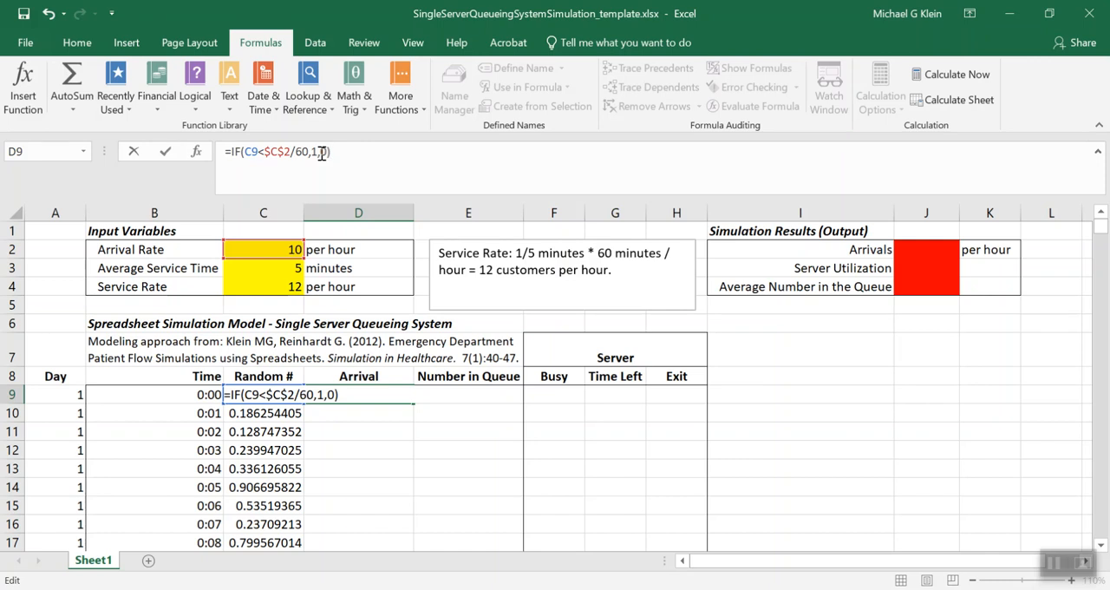
pyautogui.press('Return')
# Fill the D9 arrival formula down the whole Arrival column and recalculate the workbook
pyautogui.press('Up')
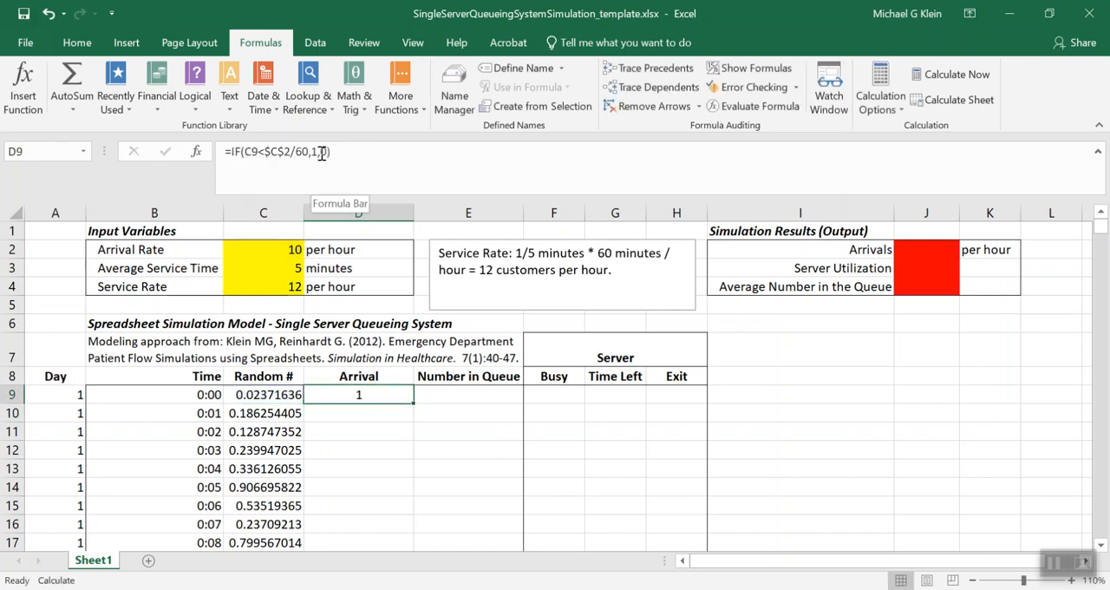
pyautogui.doubleClick(414, 405)
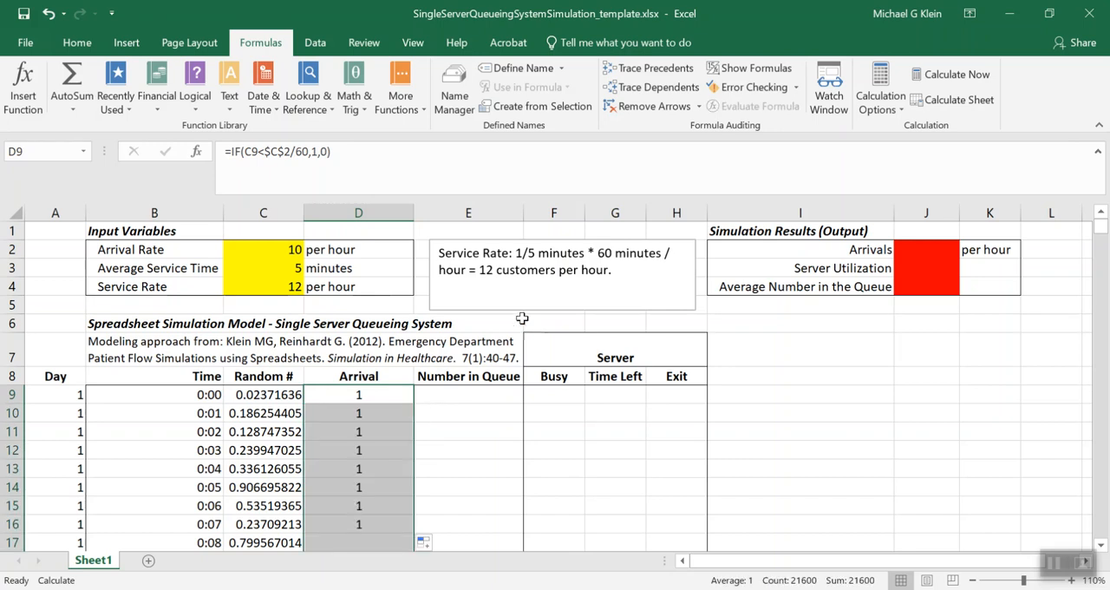
pyautogui.click(955, 75)
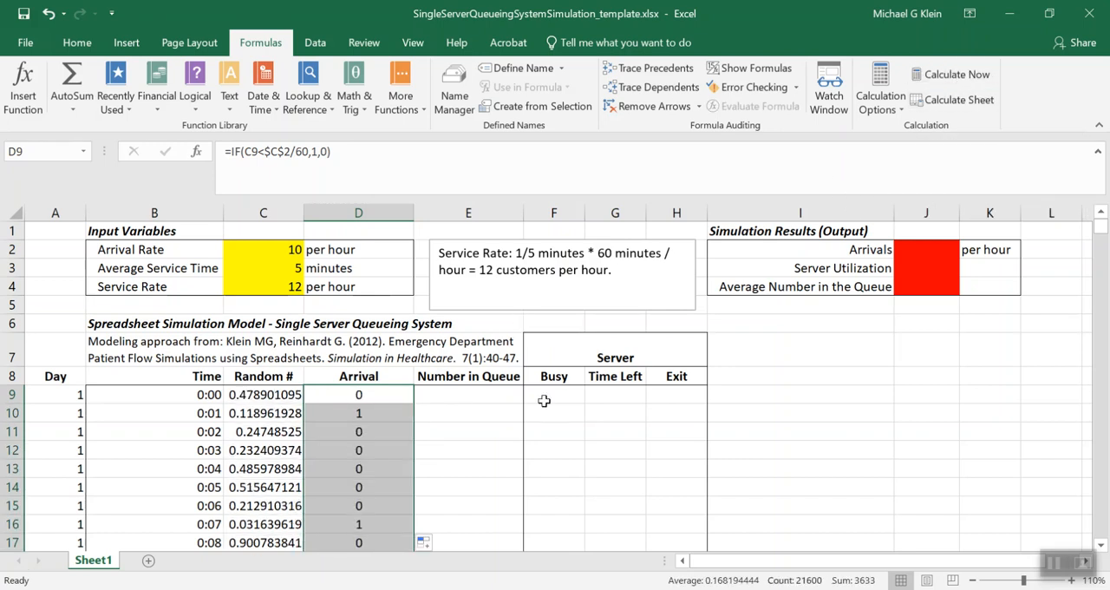
# Enter 0 in E9 as the starting Number in Queue
pyautogui.click(385, 392)
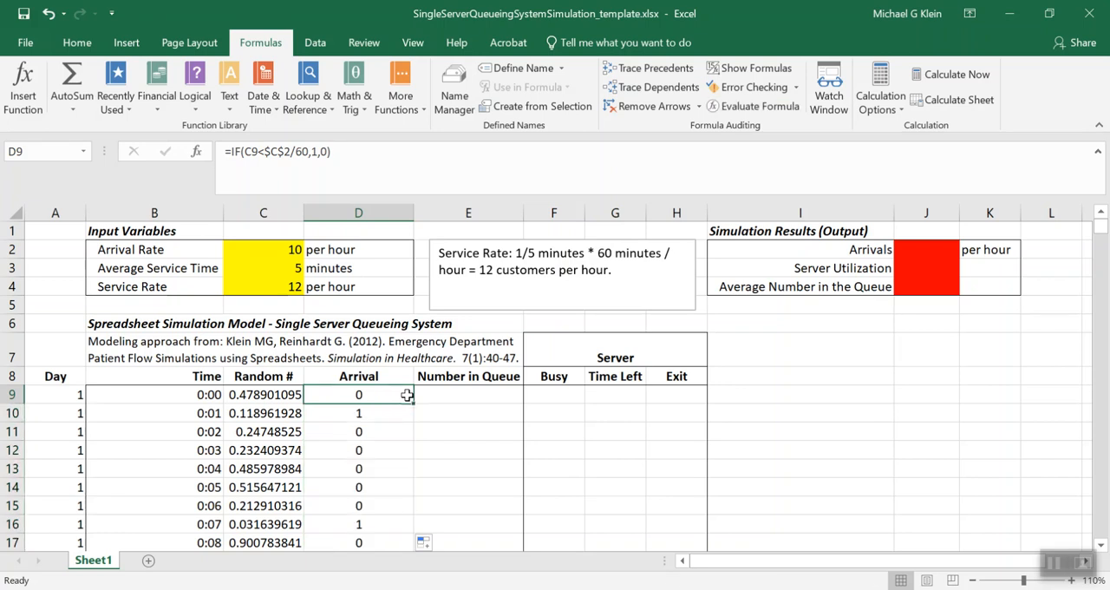
pyautogui.press('Right')
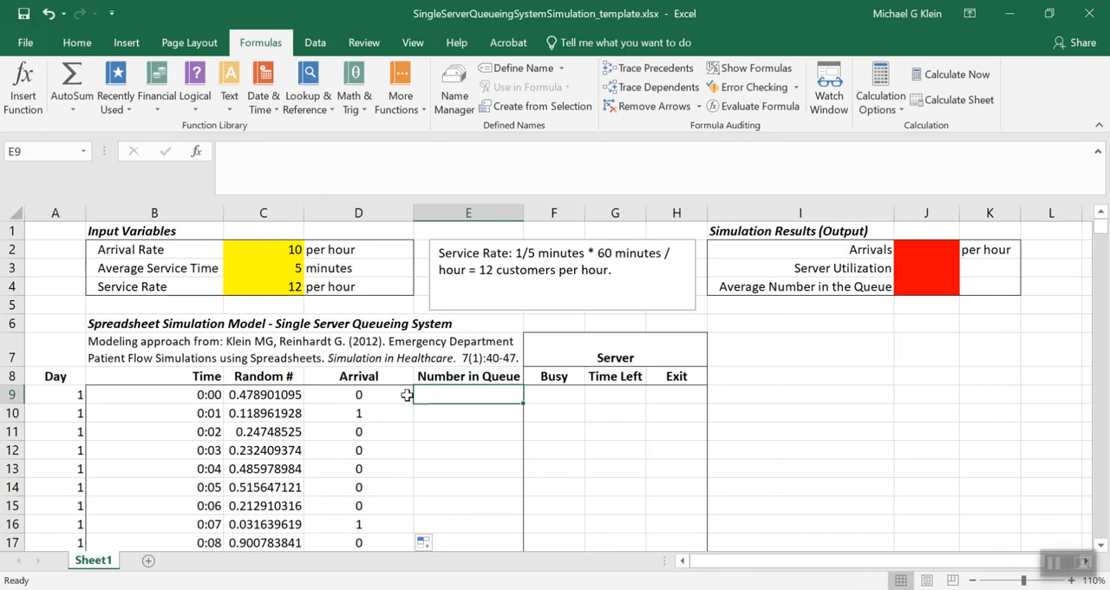
pyautogui.write('0')
pyautogui.press('Return')
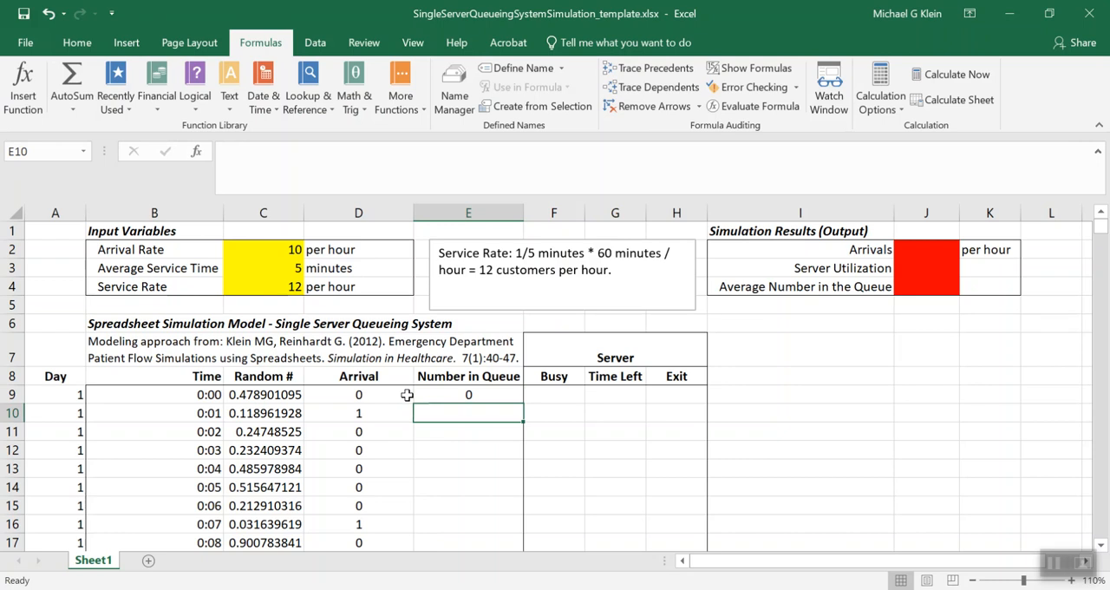
pyautogui.press('Up')
pyautogui.press('Right')
pyautogui.press('Right')
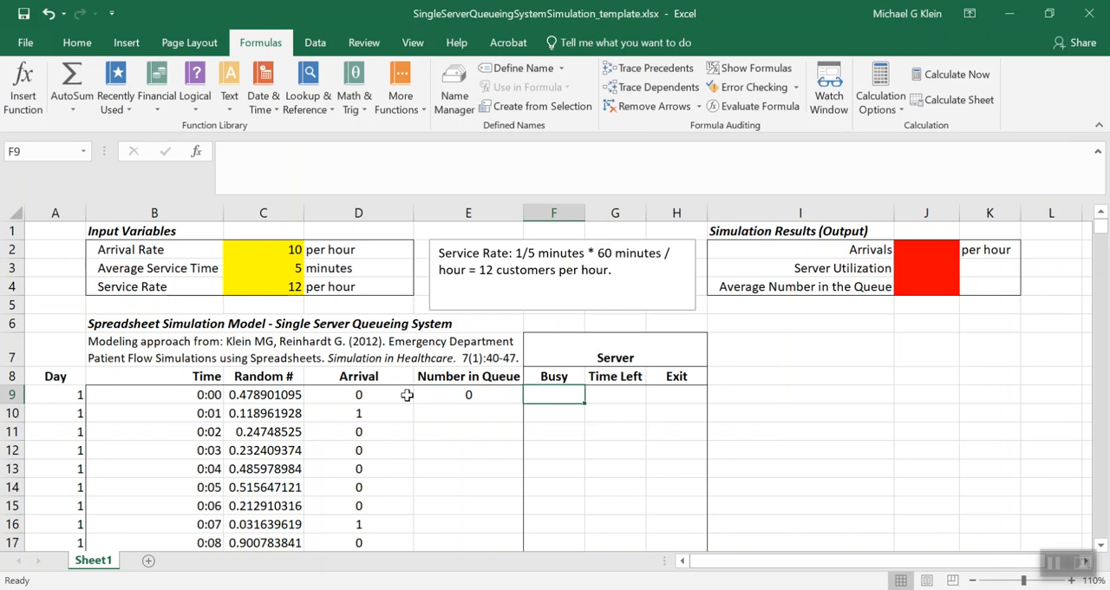
pyautogui.press('Right')
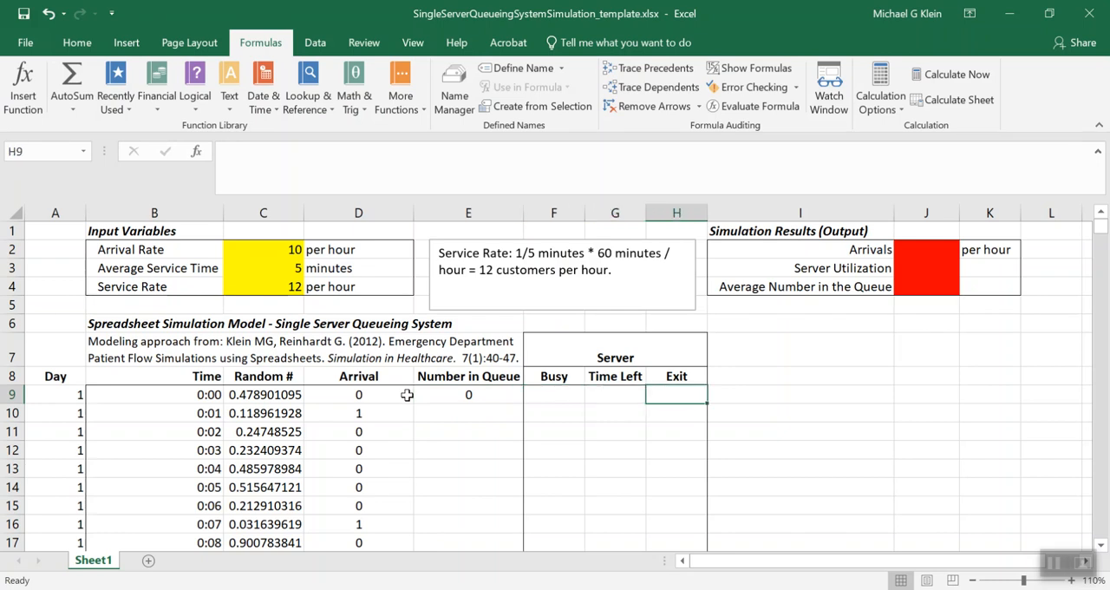
pyautogui.press('Left')
pyautogui.press('Left')
pyautogui.press('Left')
pyautogui.press('Left')
pyautogui.press('Left')
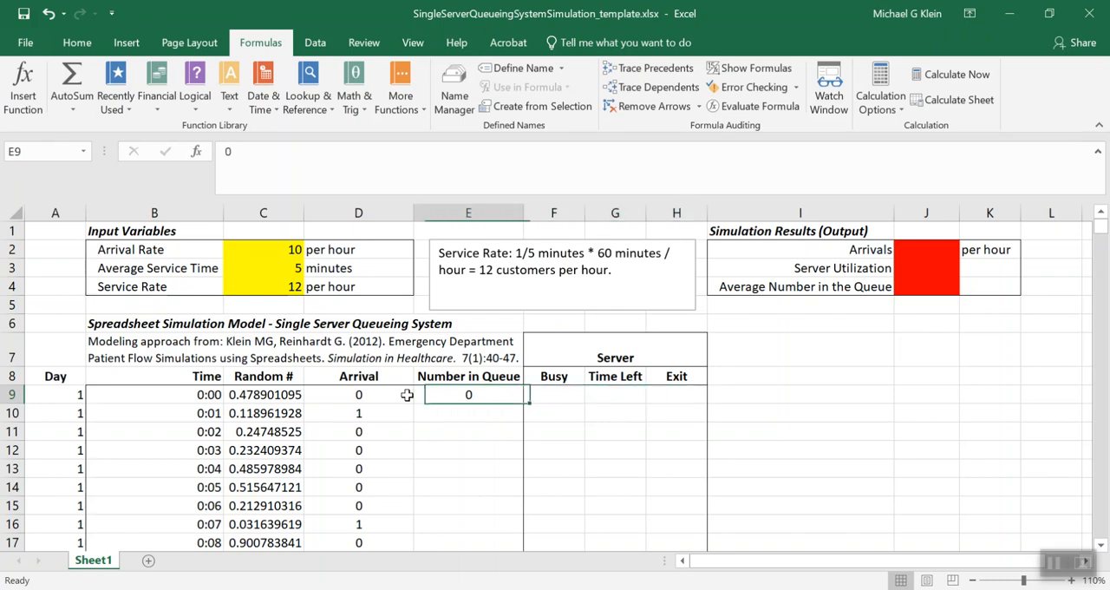
pyautogui.press('Right')
pyautogui.press('Down')
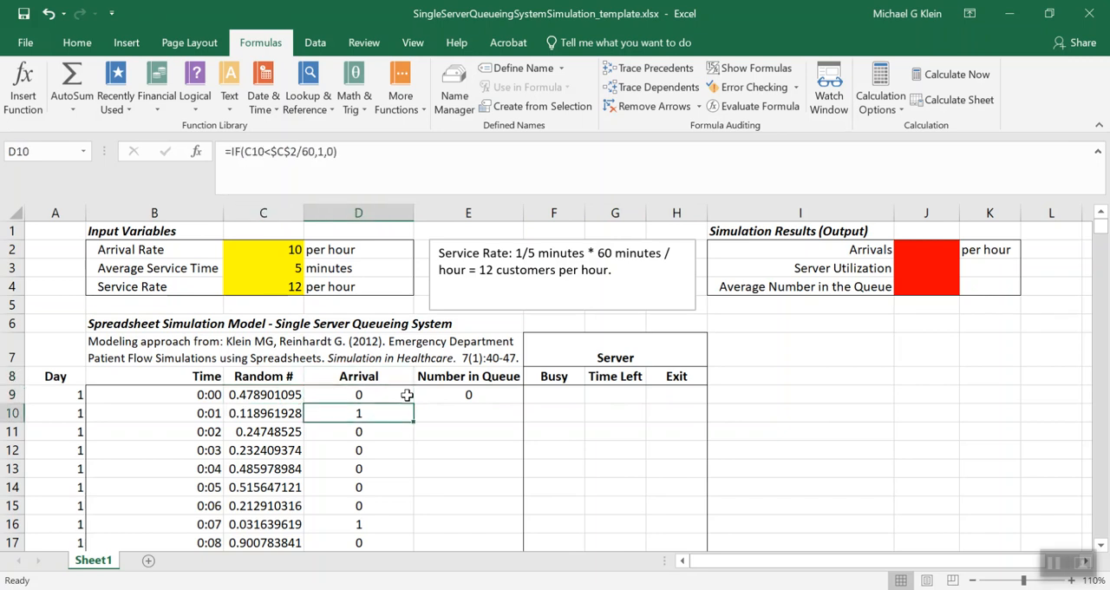
# Enter =IF(D9=1,1,0) in F9 so the server's Busy status depends on the first minute's arrival
pyautogui.press('Up')
pyautogui.press('Right')
pyautogui.press('Right')
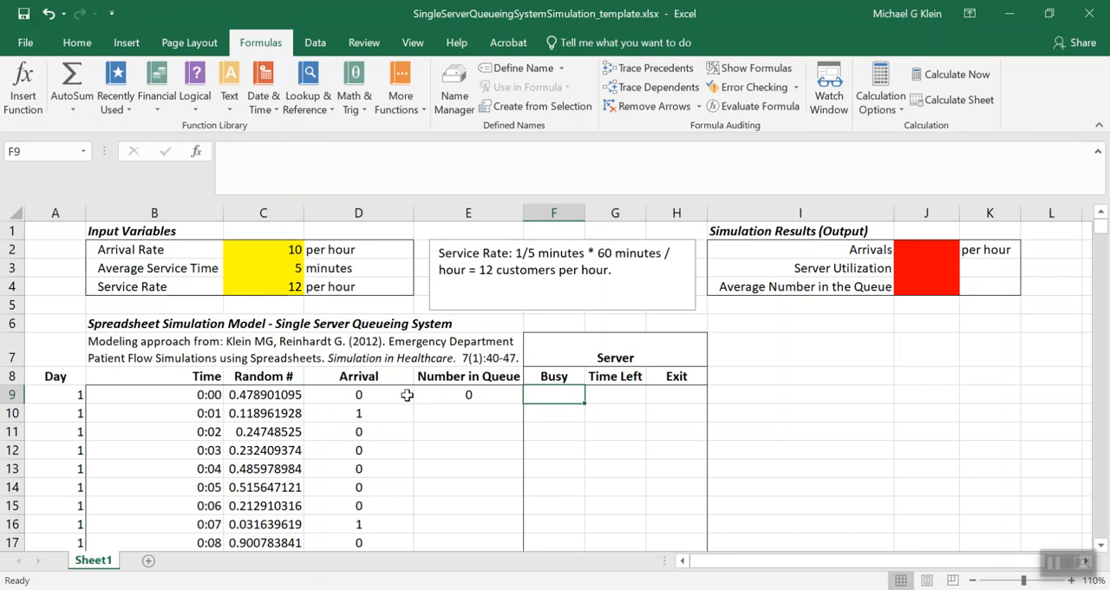
pyautogui.press('Right')
pyautogui.press('Left')
pyautogui.write('=IF(')
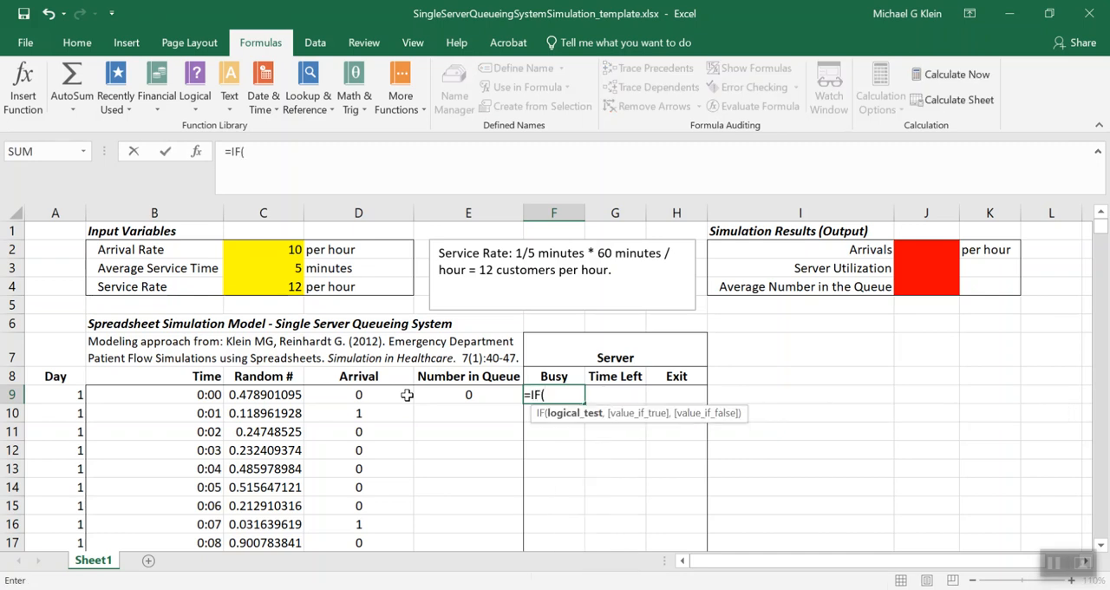
pyautogui.click(392, 394)
pyautogui.write('=1')
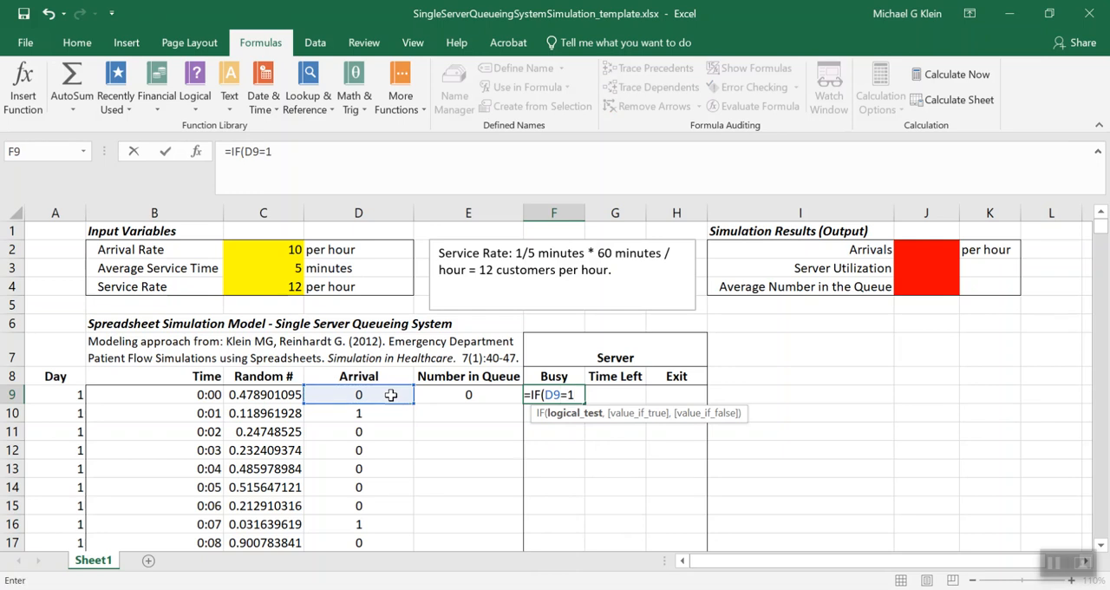
pyautogui.write(',1')
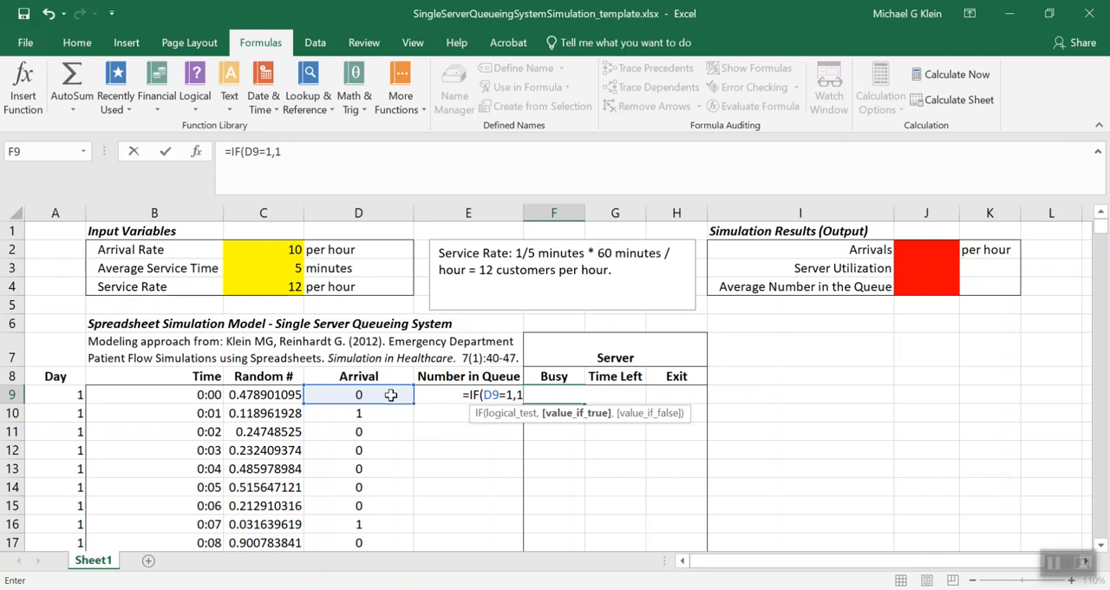
pyautogui.write(',0')
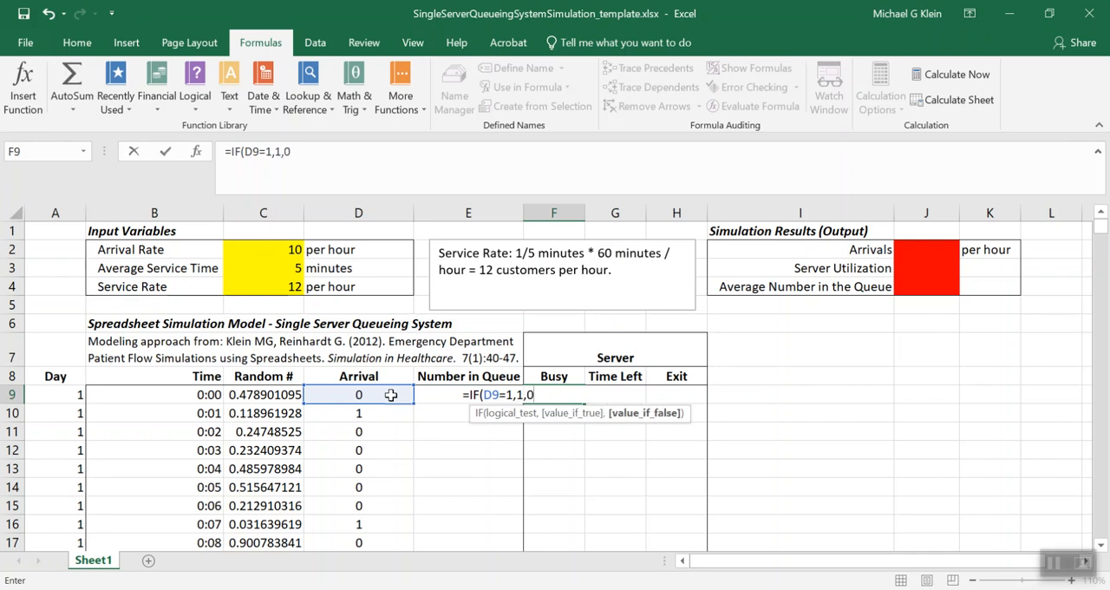
pyautogui.write(')')
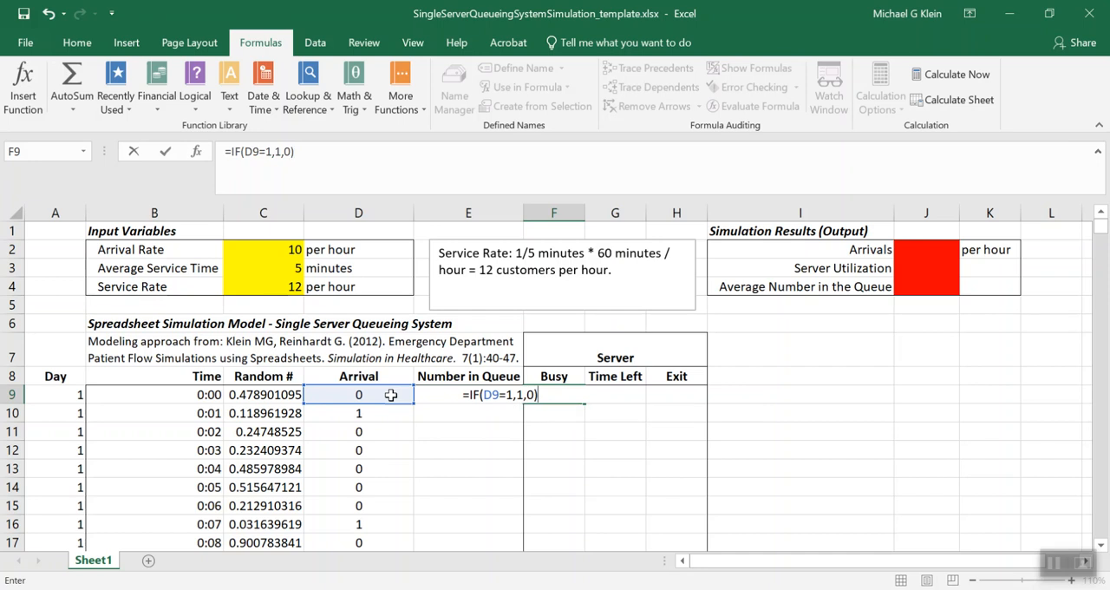
pyautogui.press('Return')
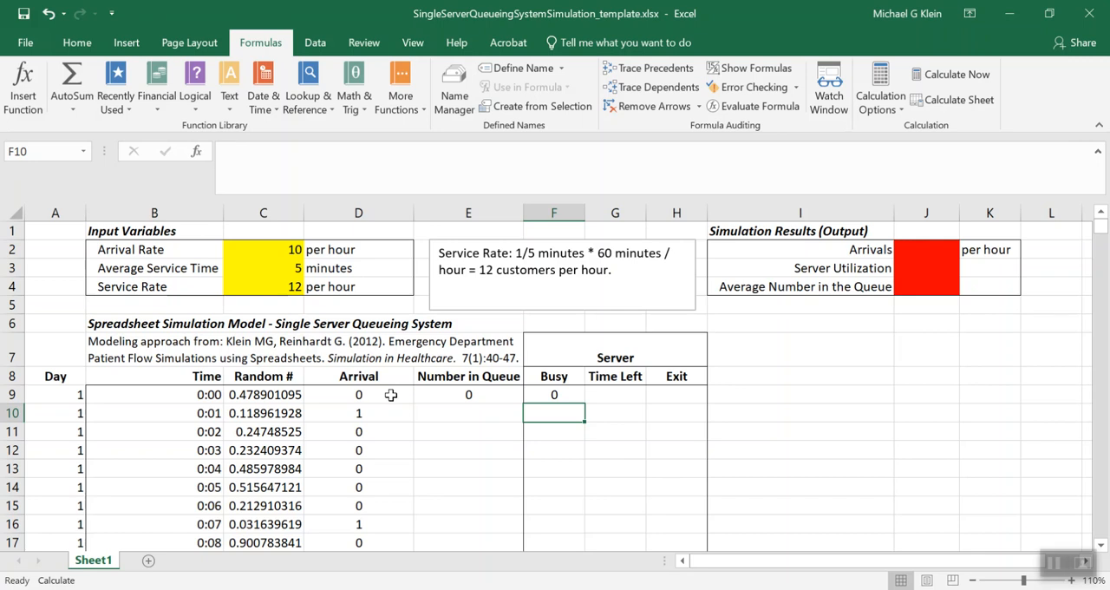
# Enter =IF(OR(G9>1,E9>0,D10),1,0) in F10 so Busy depends on remaining service time, the previous queue and a new arrival
pyautogui.write('=IF(OR(')
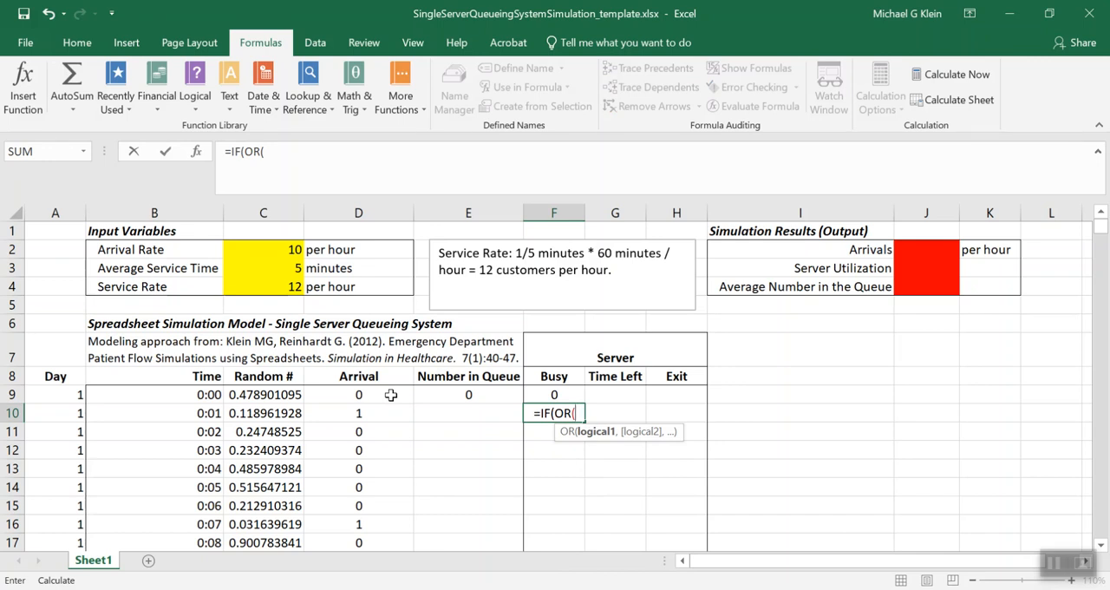
pyautogui.write('G9')
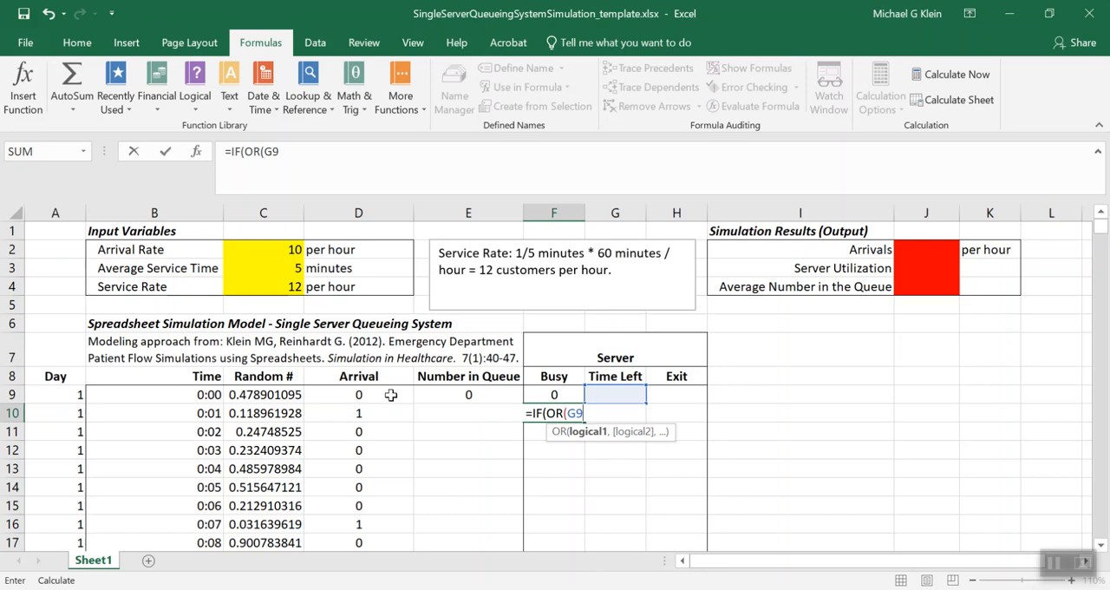
pyautogui.write('>1')
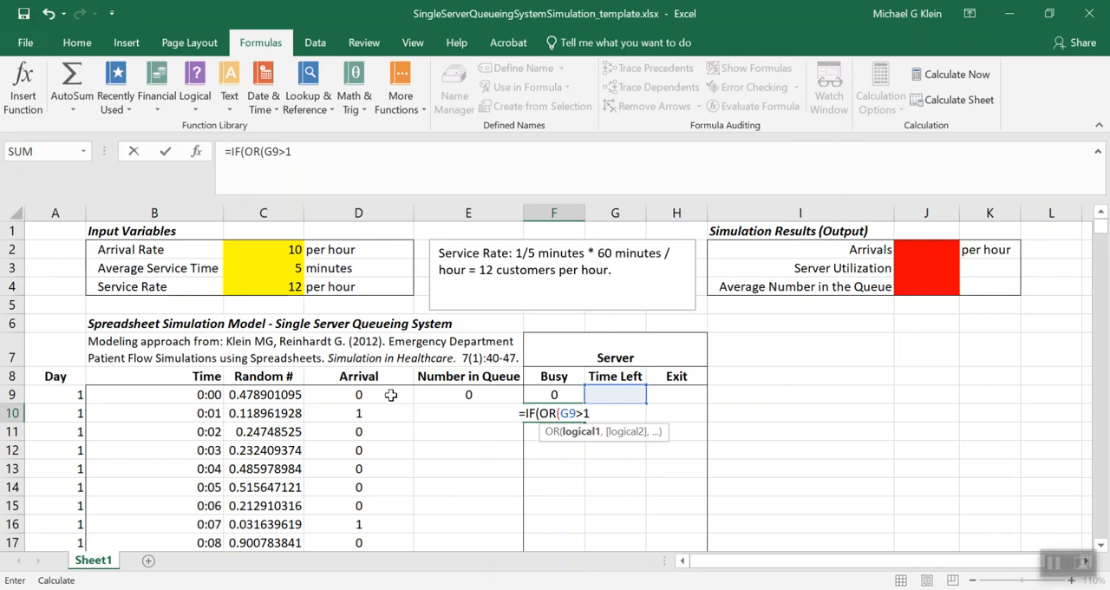
pyautogui.write(',')
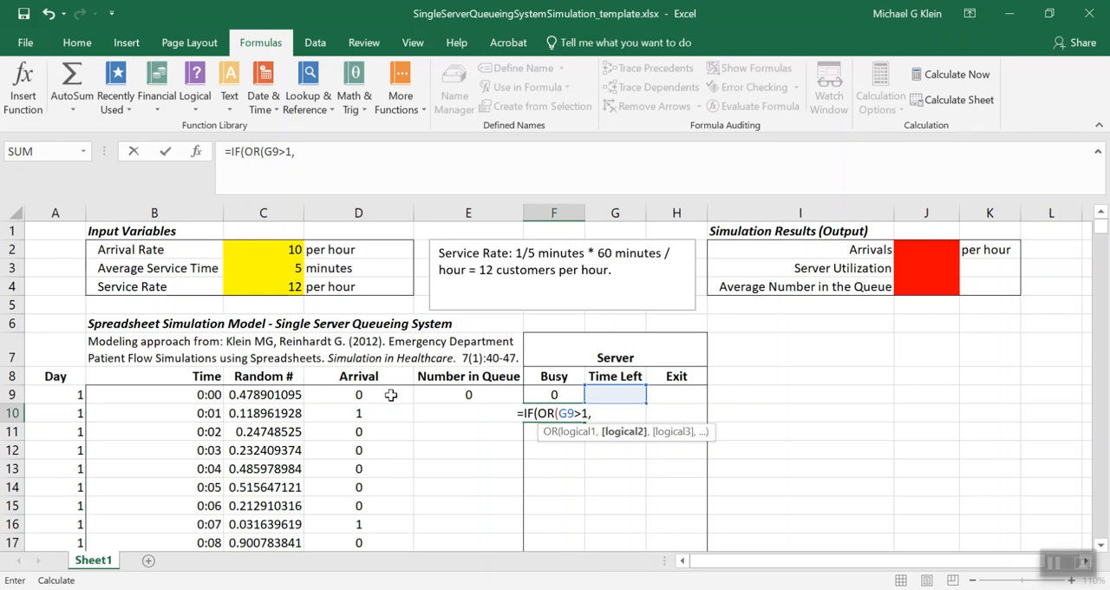
pyautogui.write('E9>0')
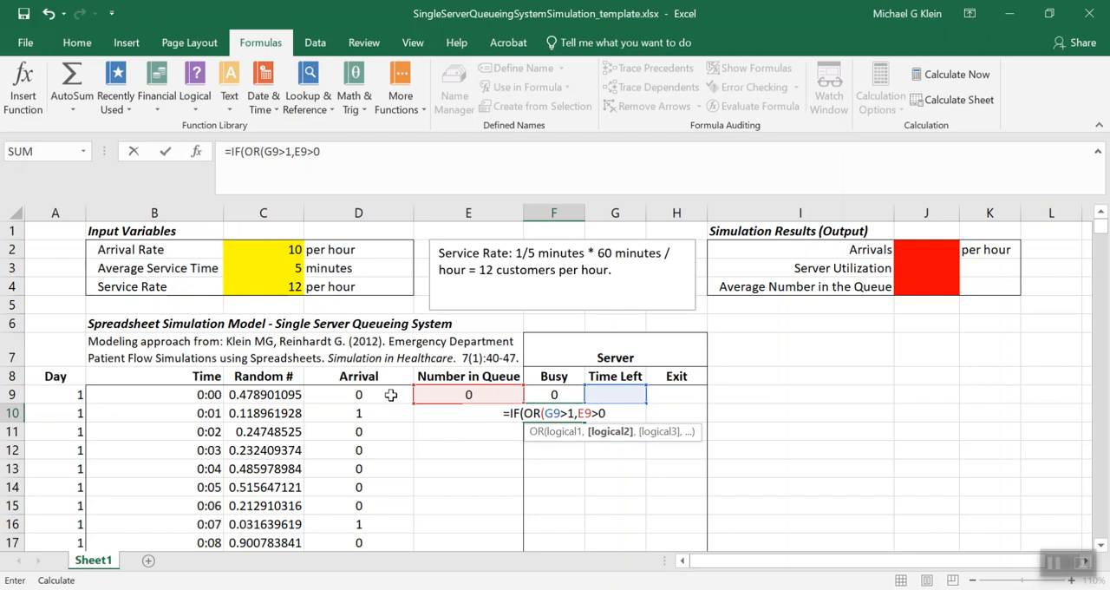
pyautogui.write(',D10')
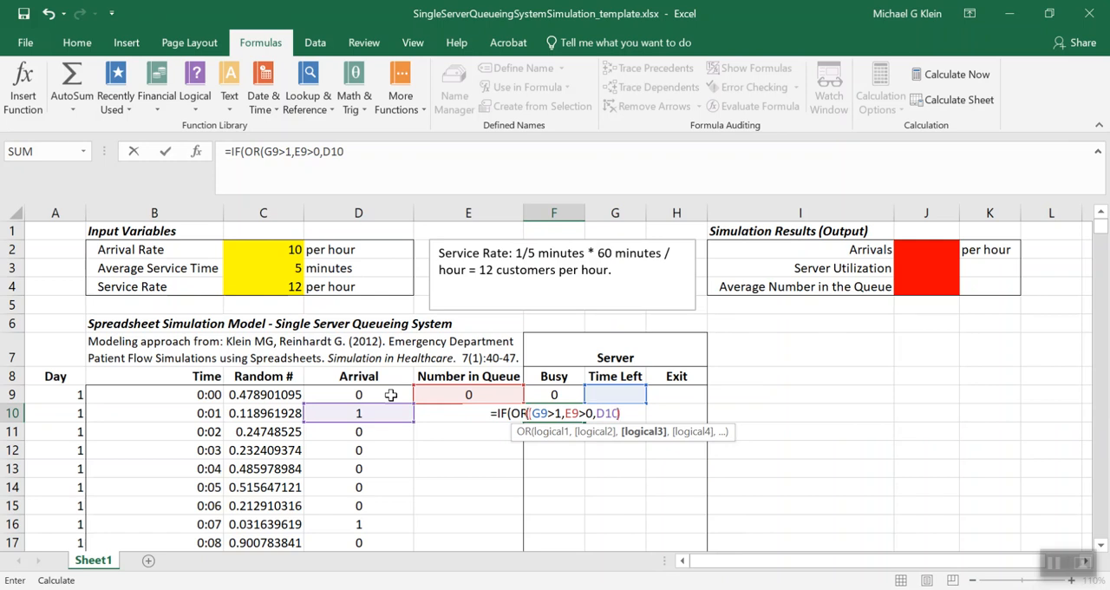
pyautogui.write(')')
pyautogui.press('BackSpace')
pyautogui.write(')')
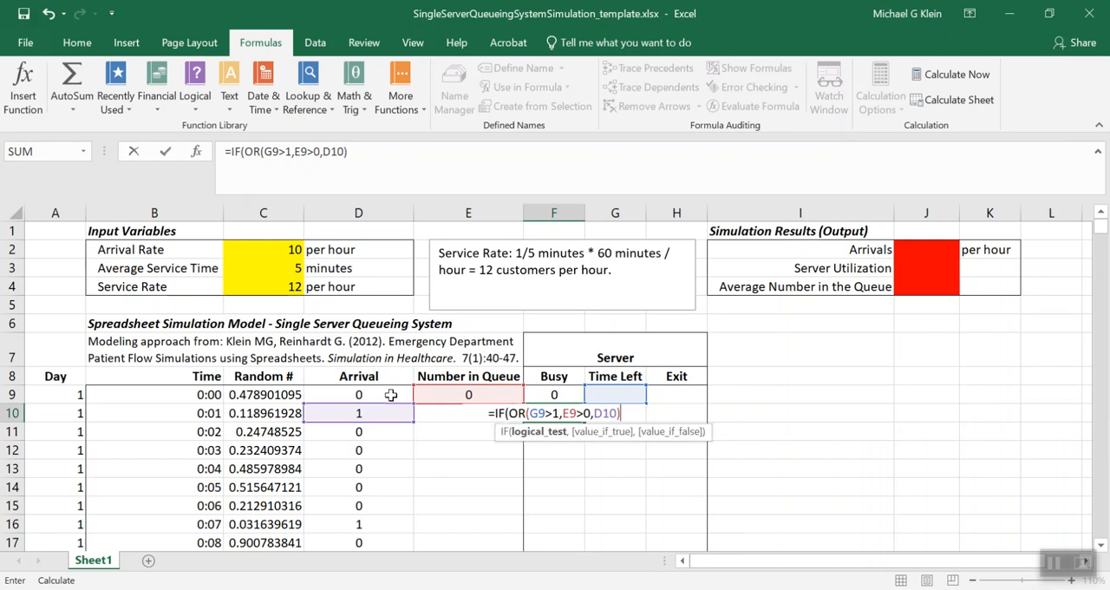
pyautogui.write(',')
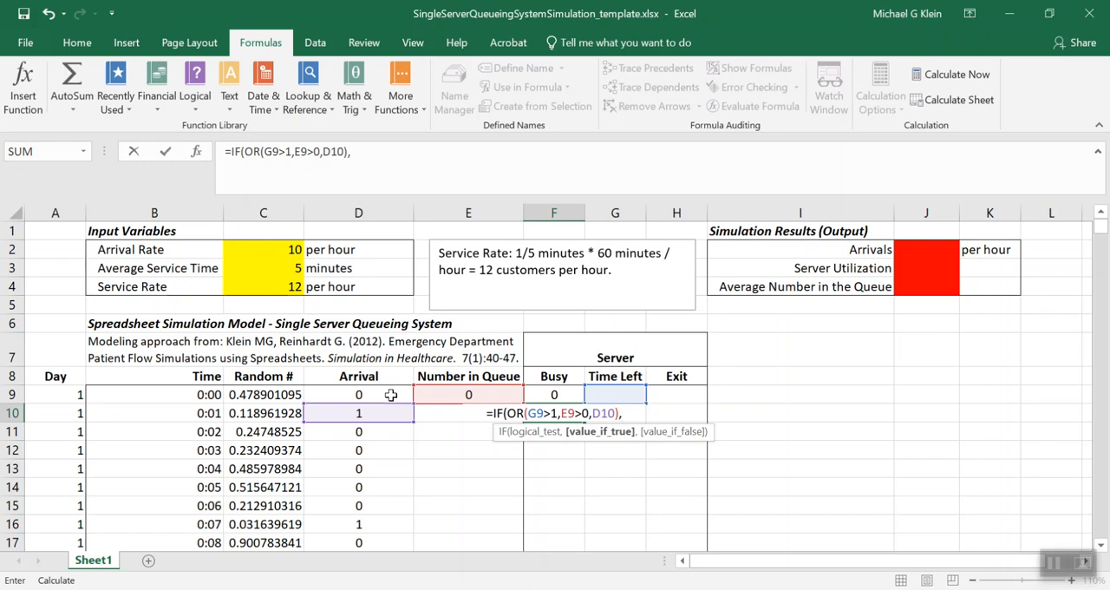
pyautogui.write('1,0)')
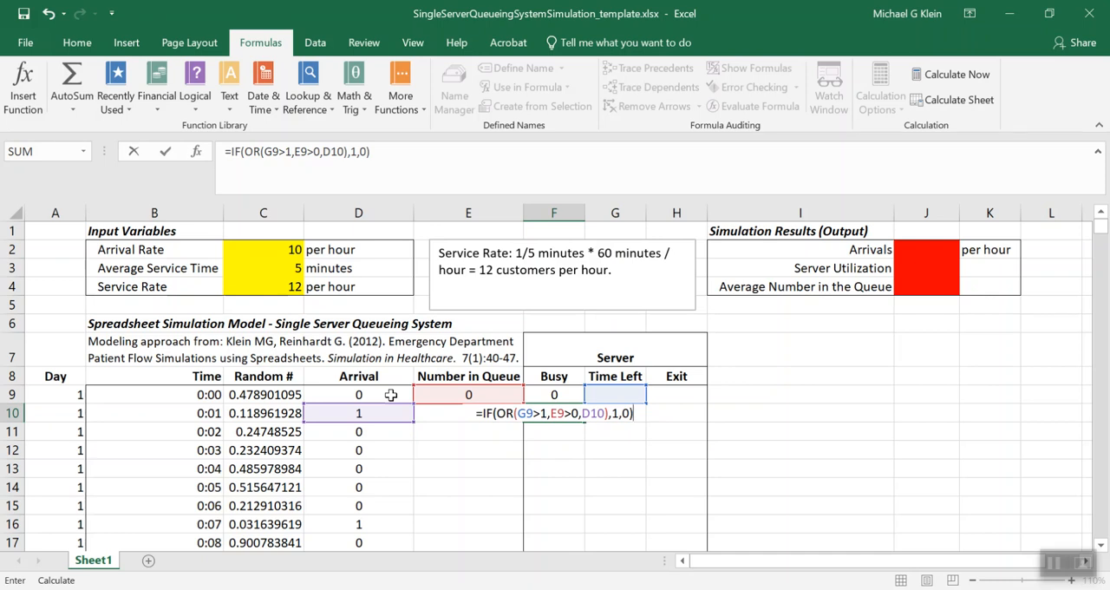
pyautogui.press('Return')
# Fill the F10 Busy formula down the rest of the column and recalculate the workbook
pyautogui.press('Up')
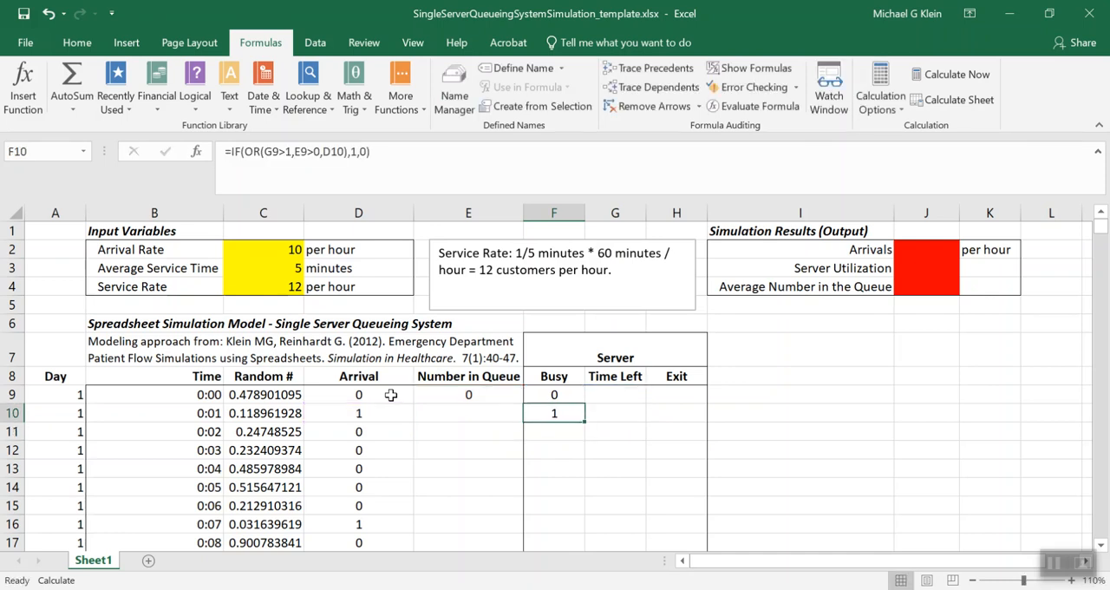
pyautogui.doubleClick(584, 421)
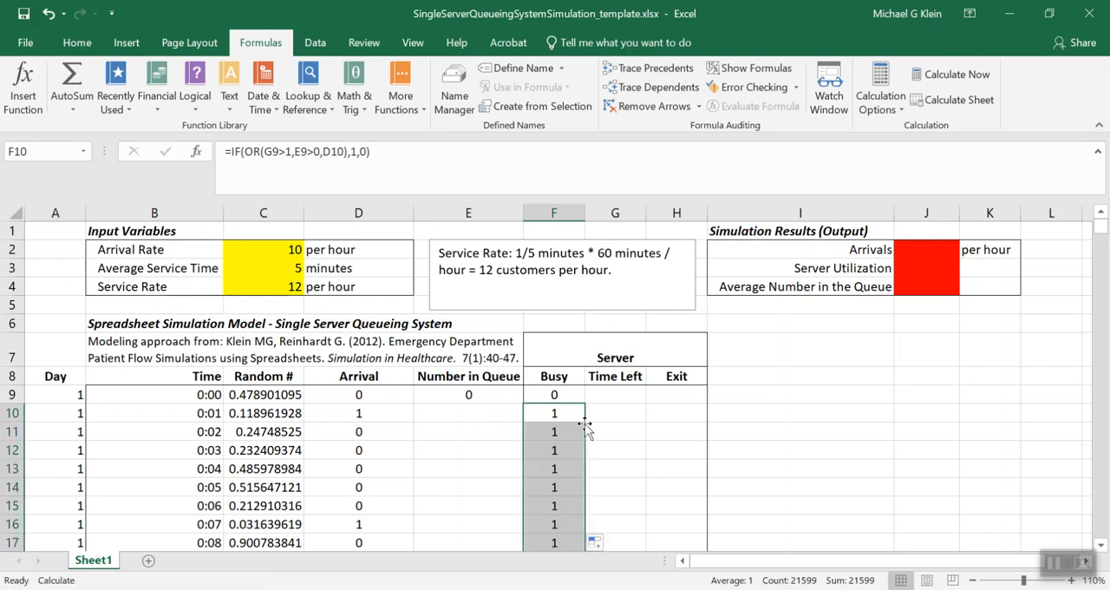
pyautogui.click(948, 75)
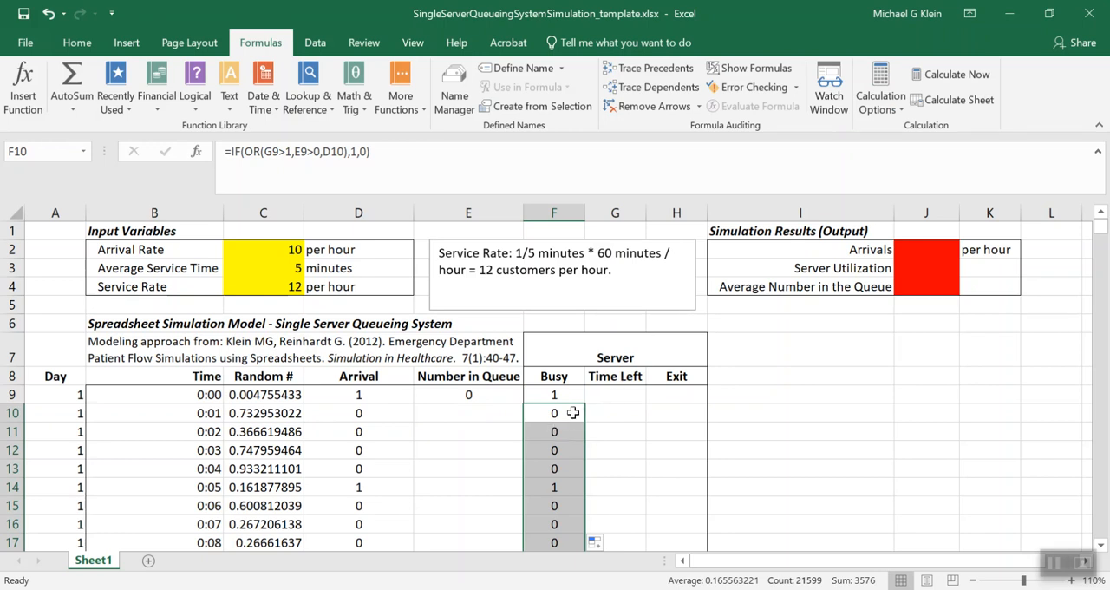
# Enter =IF(F9=1,MAX(1,ROUND(-$C$3*(LN(1-RAND())),0)),0) in G9 to generate an exponential service time of at least one minute when the server is busy
pyautogui.click(636, 393)
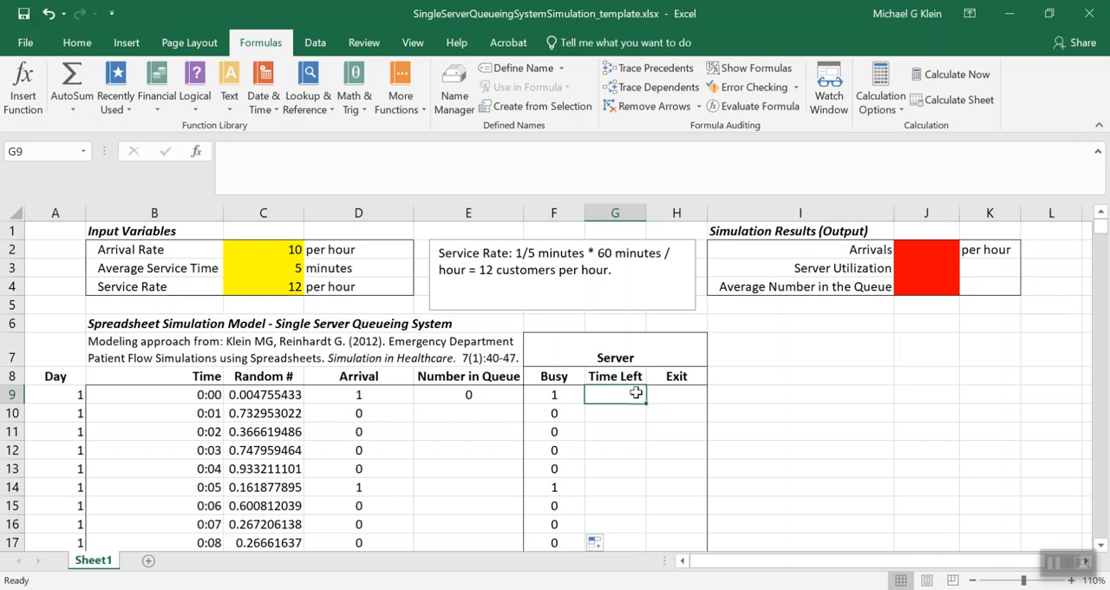
pyautogui.write('=I')
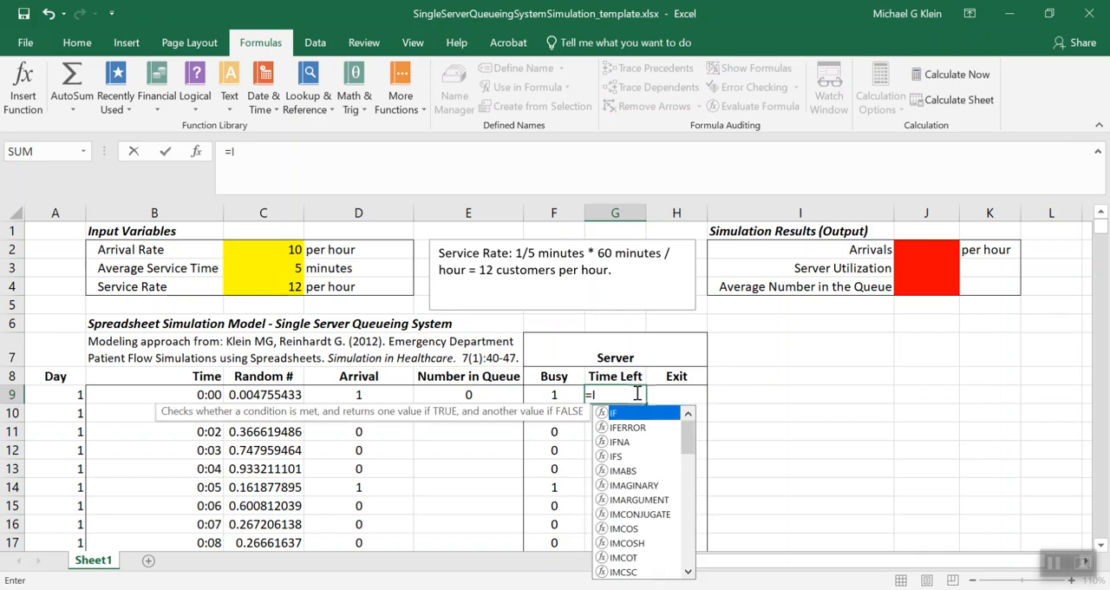
pyautogui.write('F(')
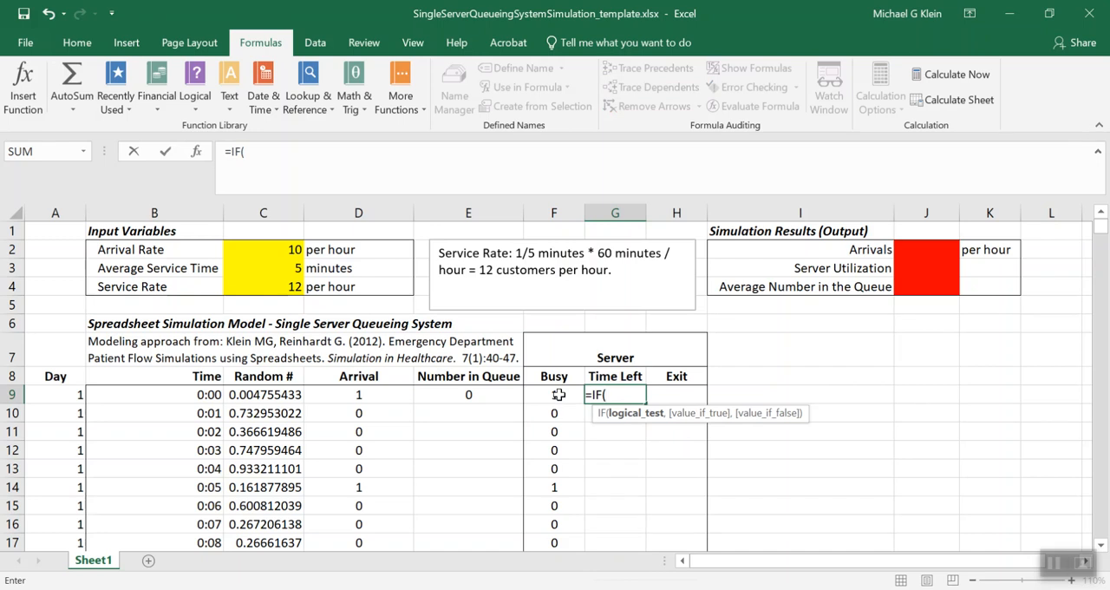
pyautogui.click(558, 395)
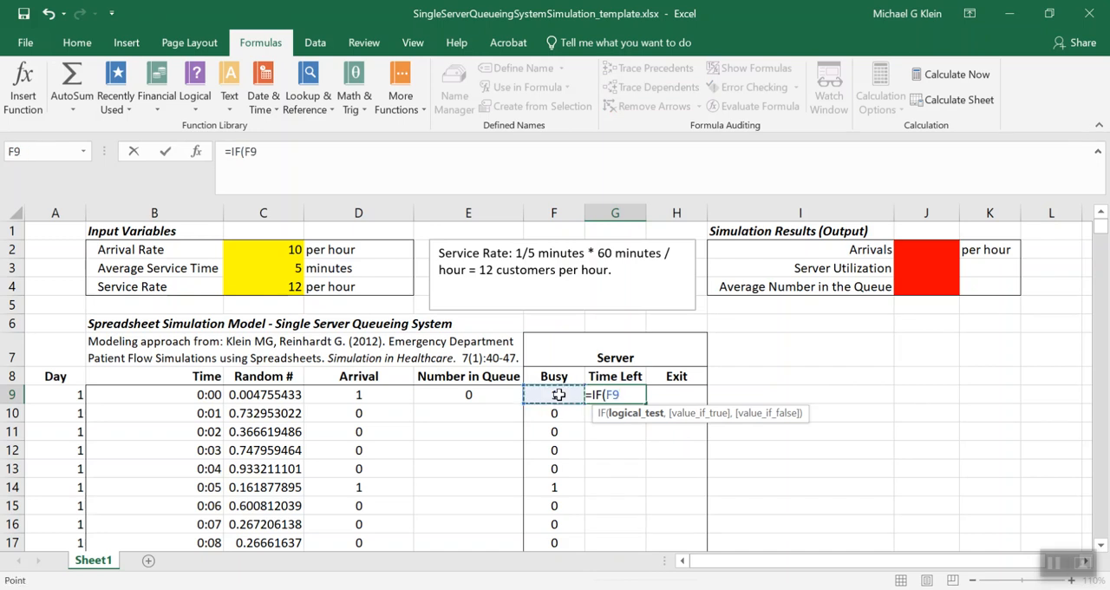
pyautogui.write('=1,')
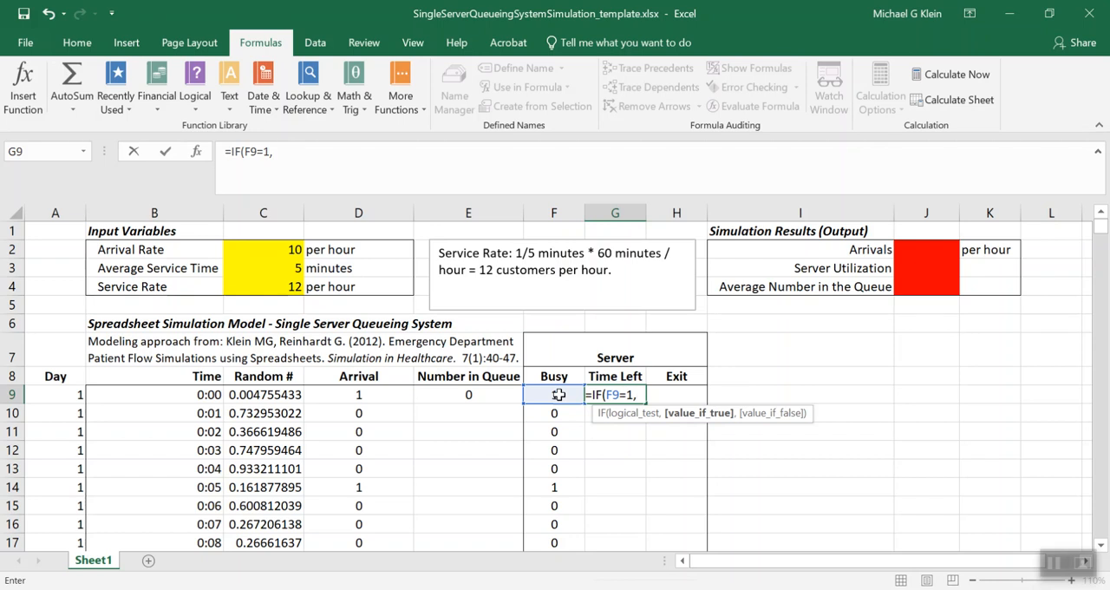
pyautogui.write('MAX')
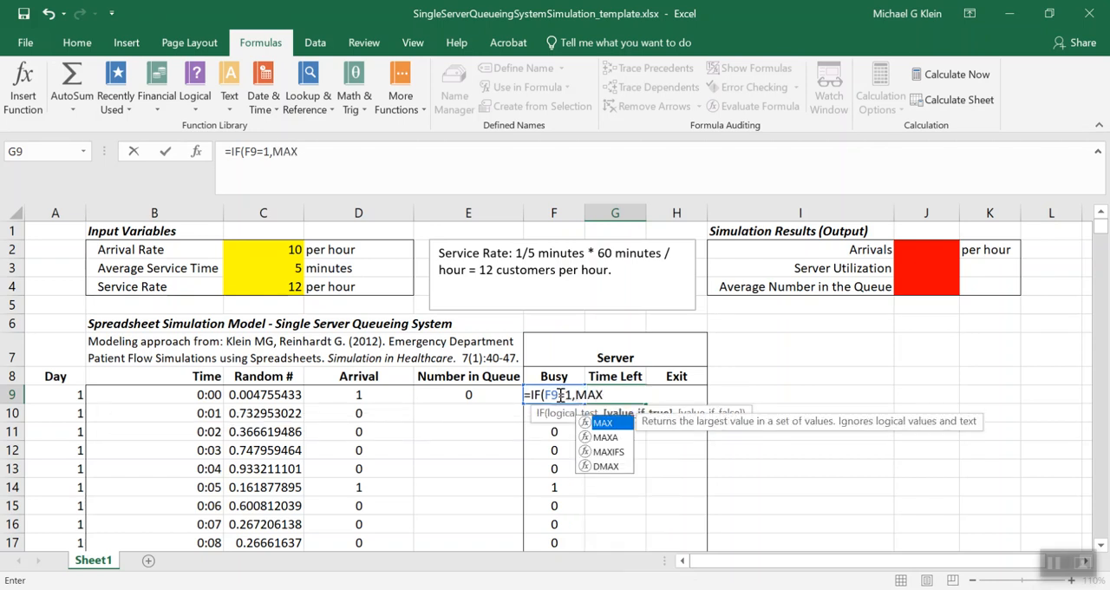
pyautogui.write('(1,')
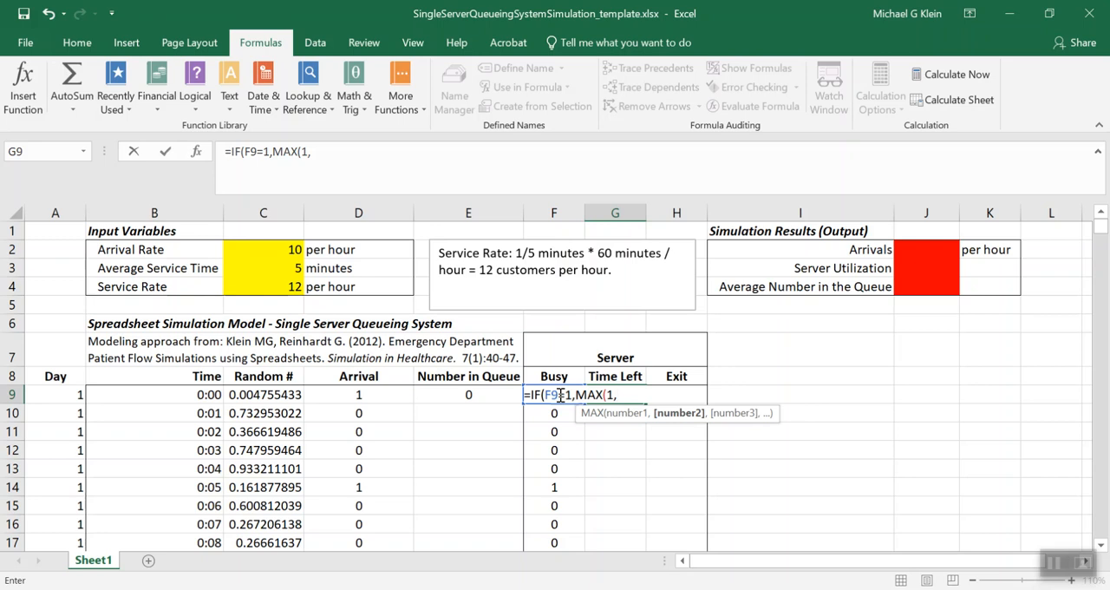
pyautogui.write('ROUND')
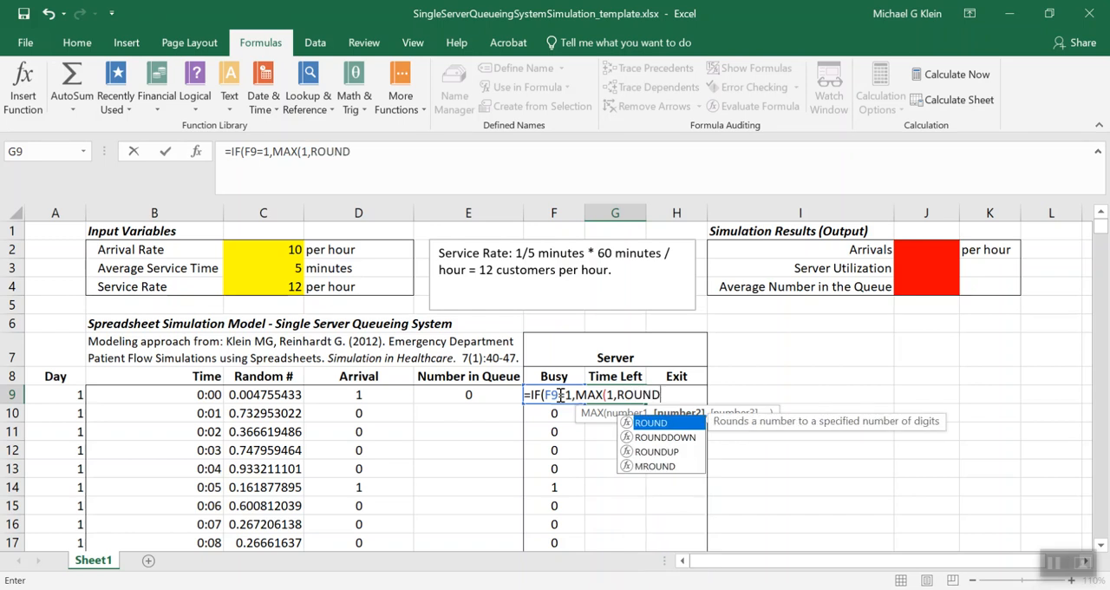
pyautogui.write('(')
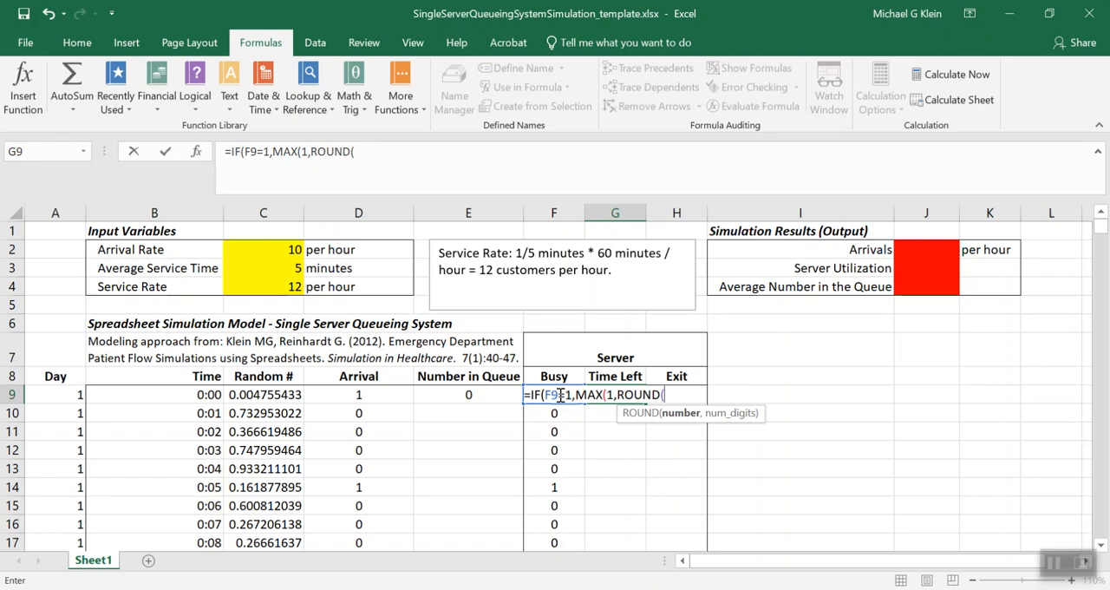
pyautogui.write('-$C$3')
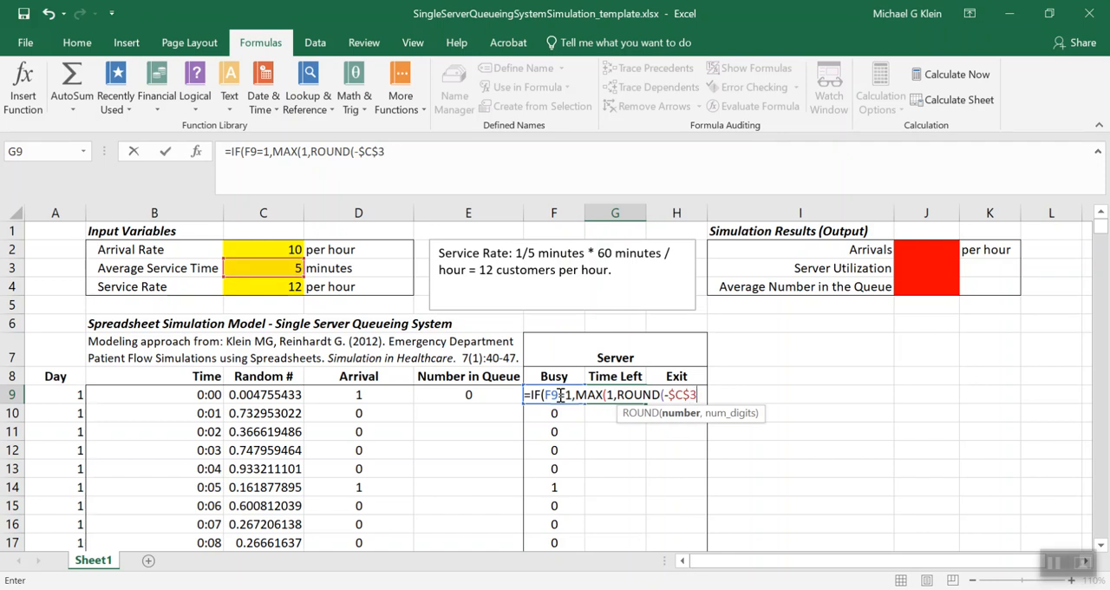
pyautogui.write('*(LN')
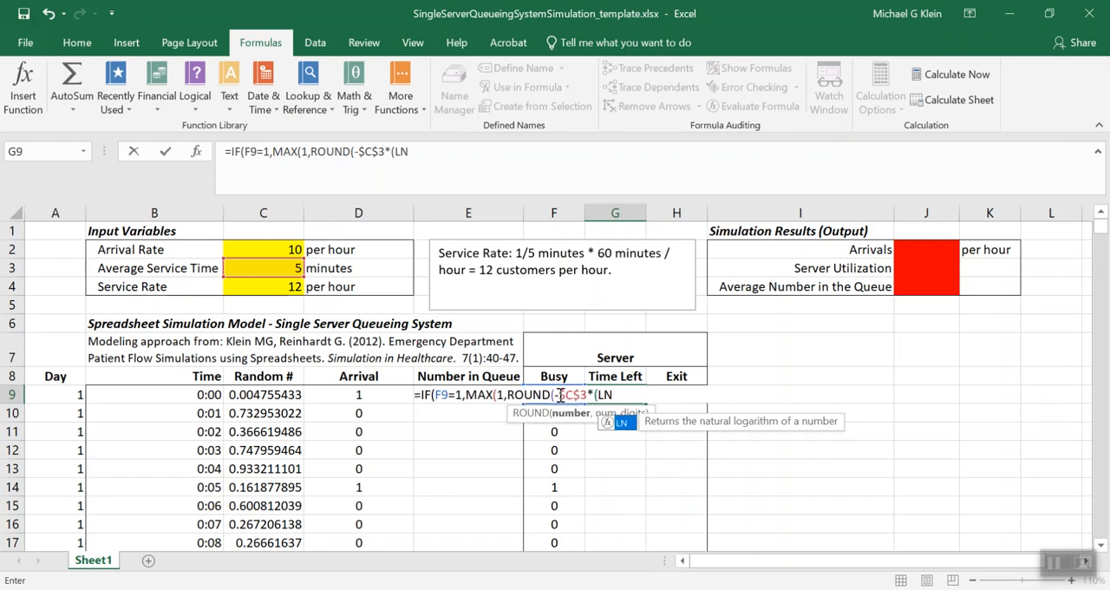
pyautogui.write('(1-')
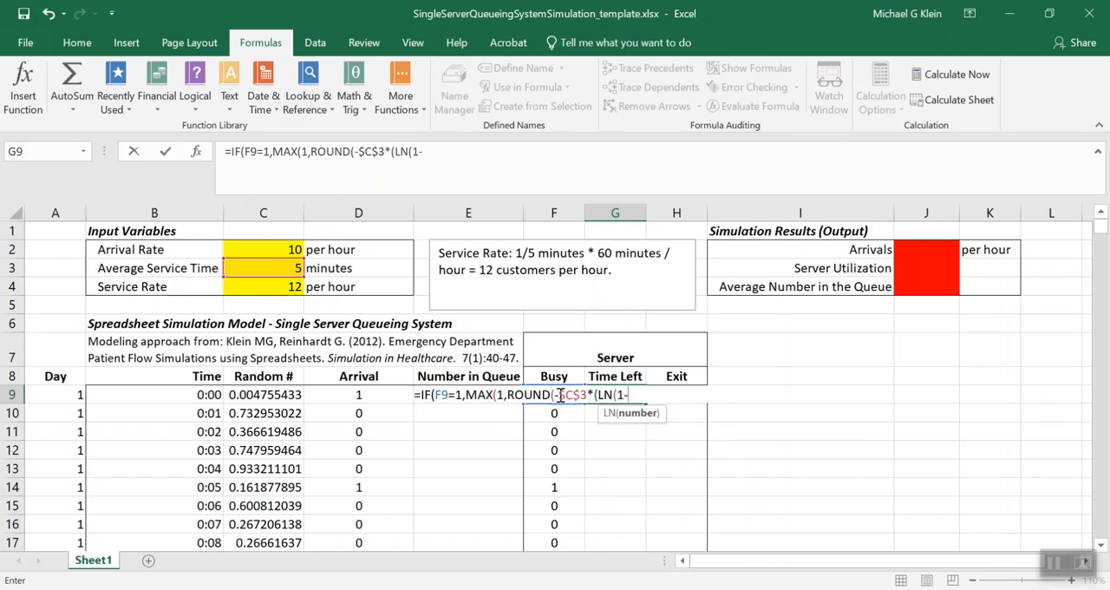
pyautogui.write('RAND()')
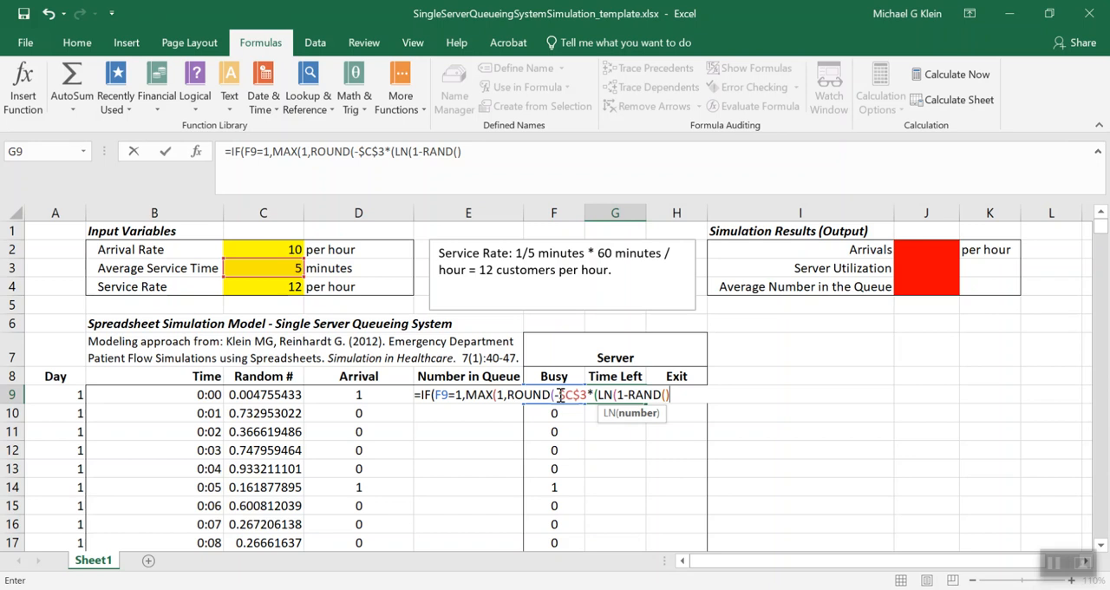
pyautogui.write(')')
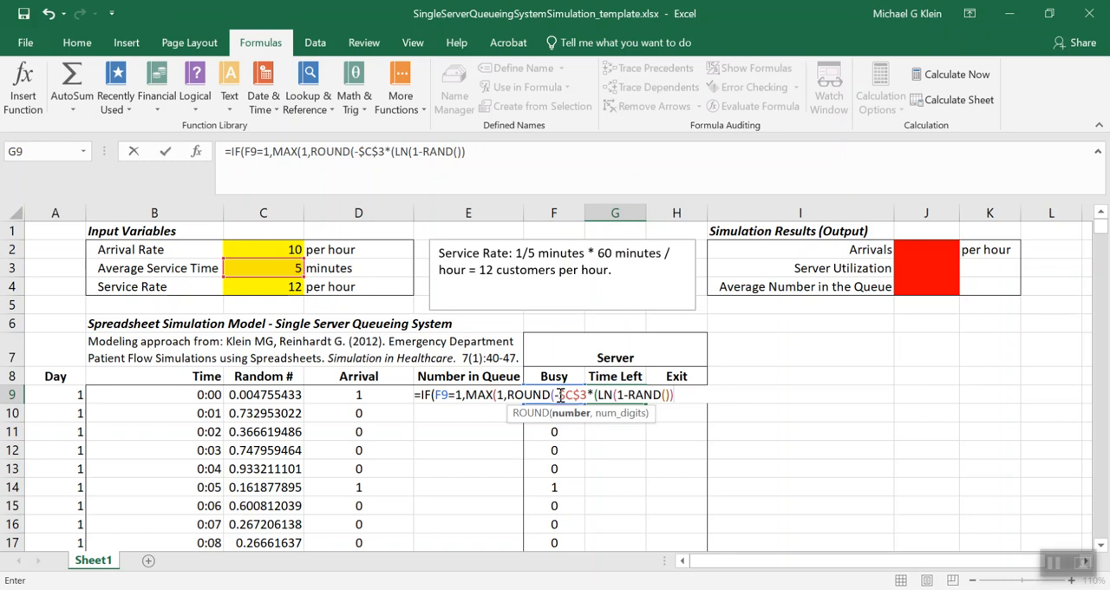
pyautogui.write('),')
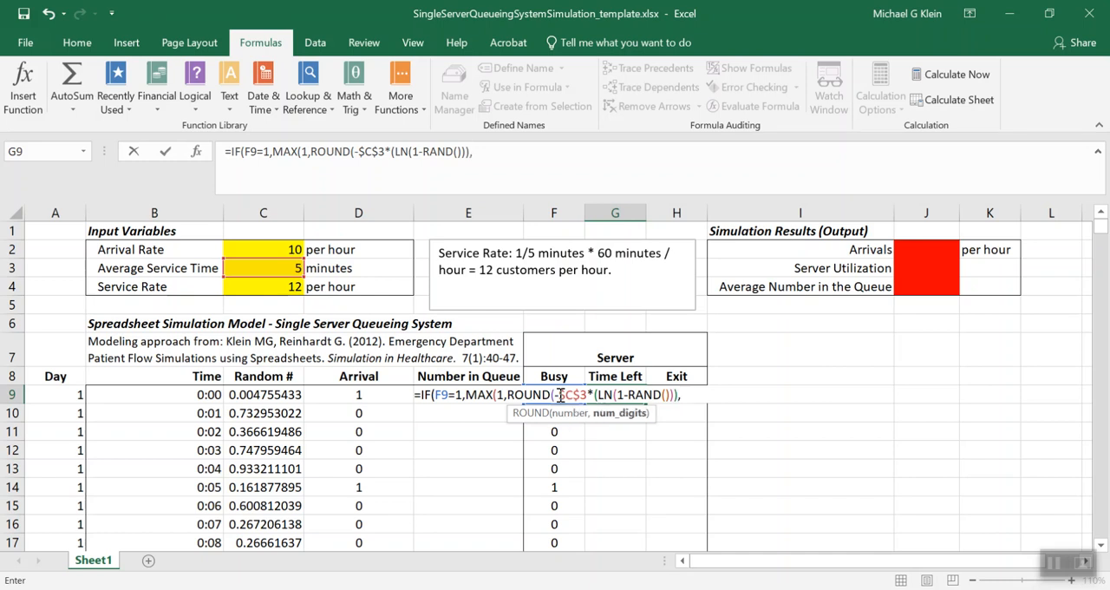
pyautogui.write('0)')
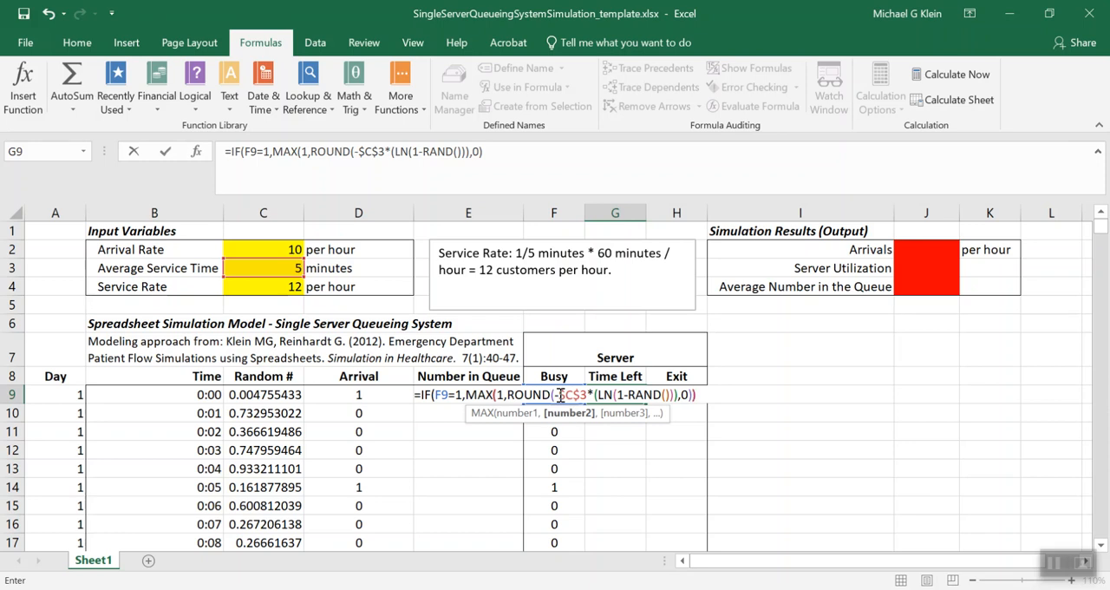
pyautogui.write(')')
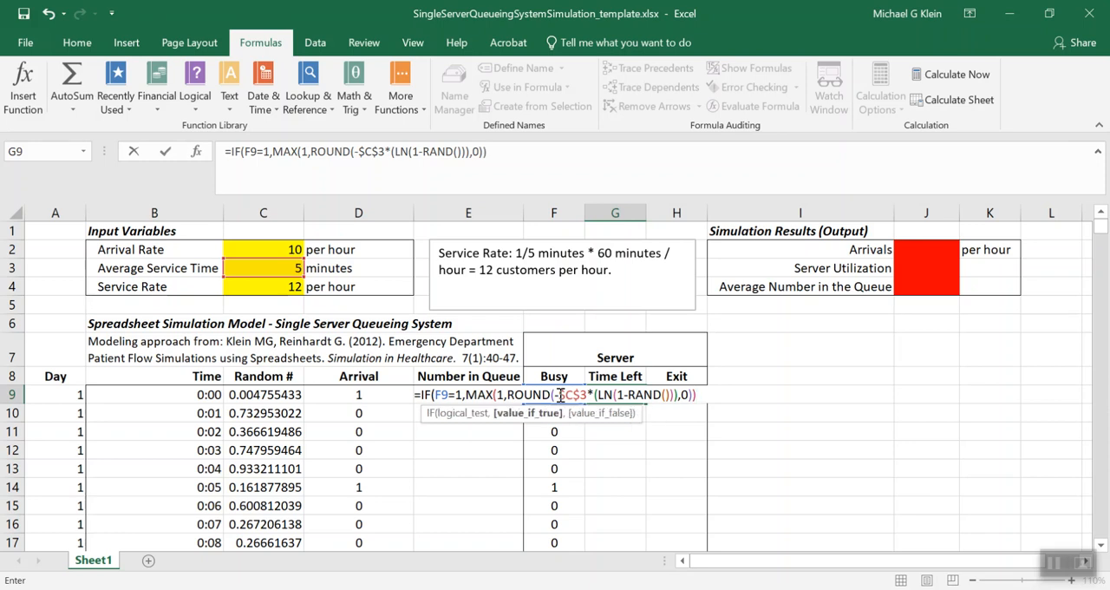
pyautogui.write(',')
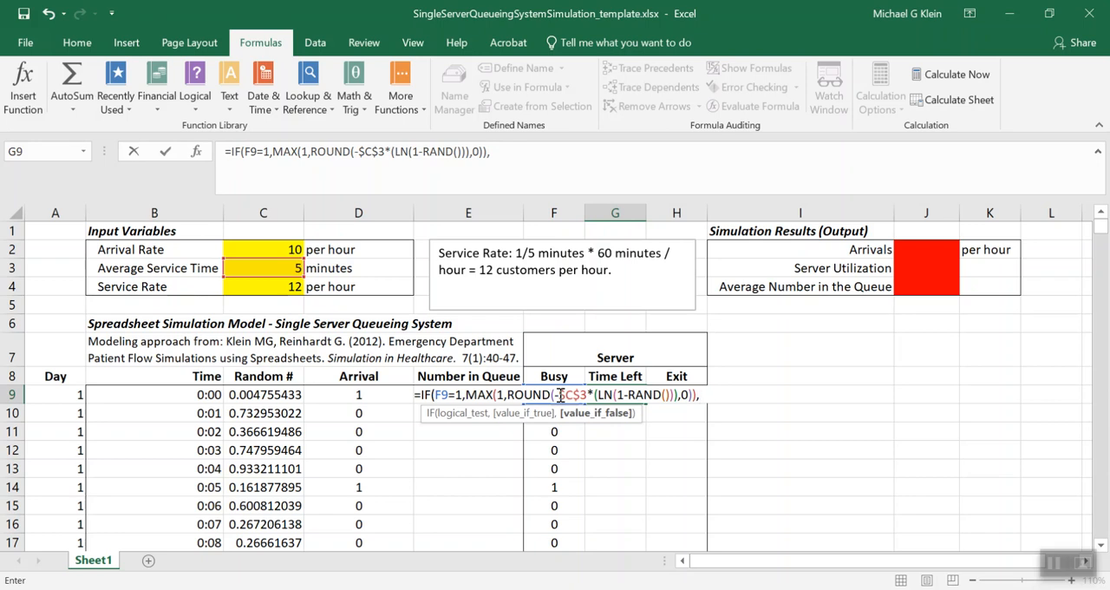
pyautogui.write('0)')
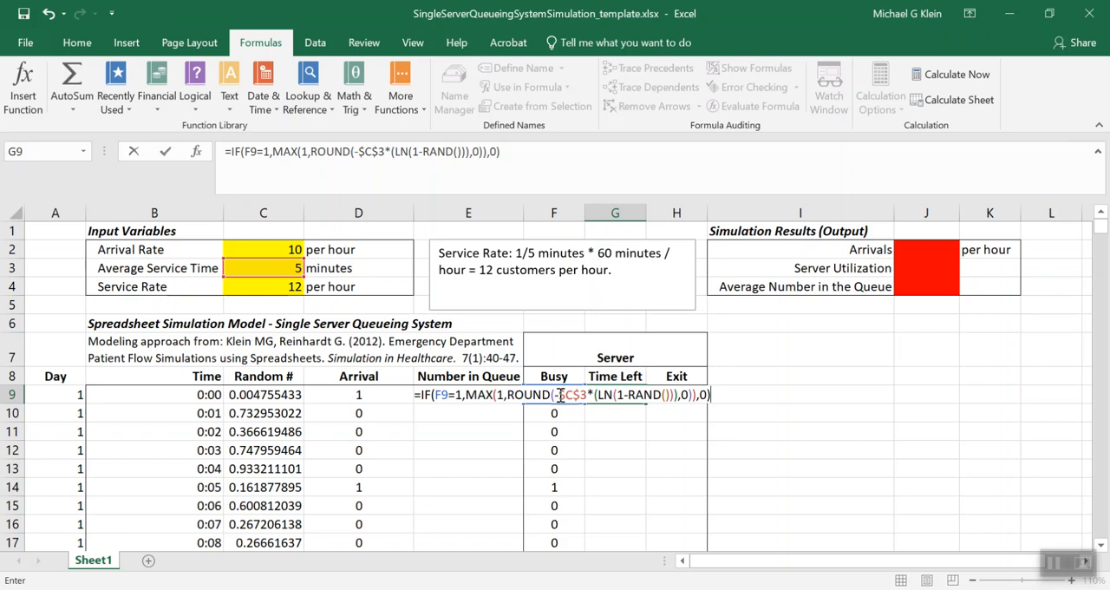
pyautogui.press('Return')
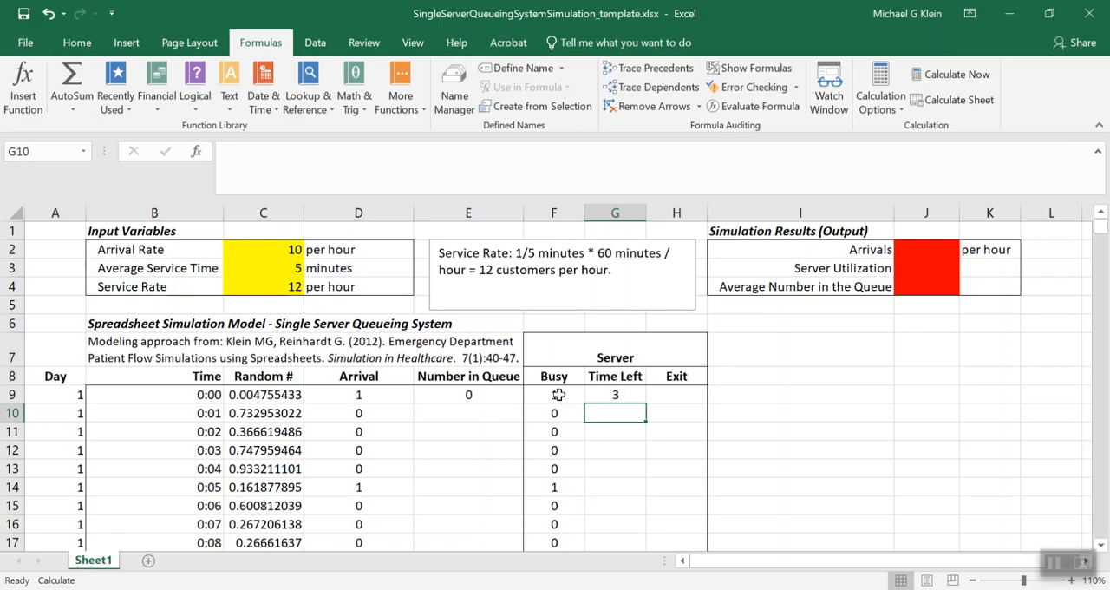
# Enter =IF(G9>1,G9-1,IF(F10=1,MAX(1,ROUND(-$C$3*(LN(1-RAND())),0)),0)) in G10 to count down the remaining service time or generate a new one when busy
pyautogui.write('=IF')
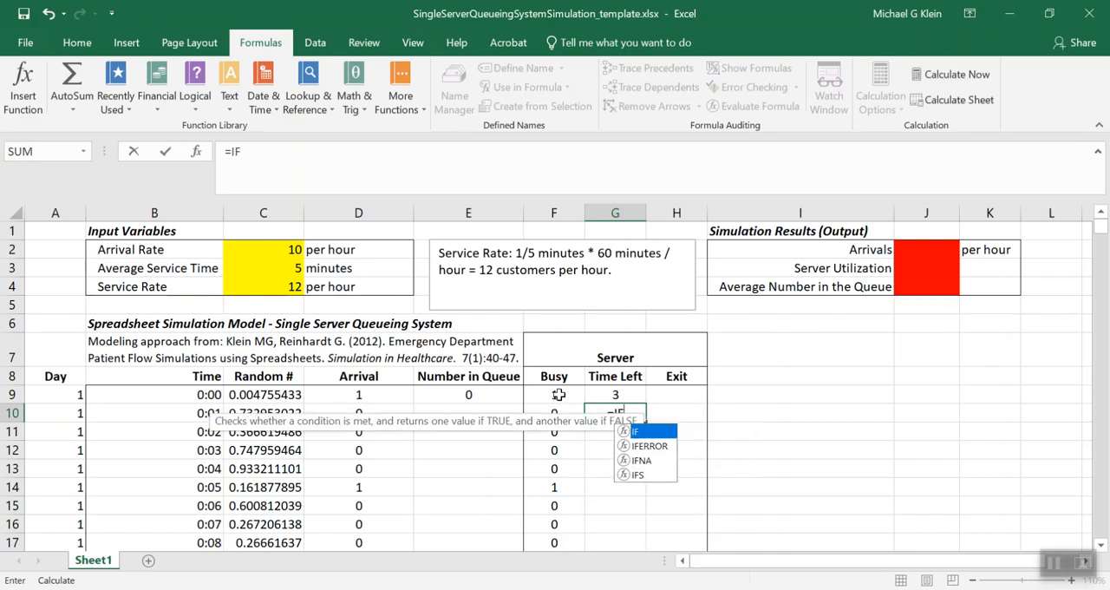
pyautogui.write('(')
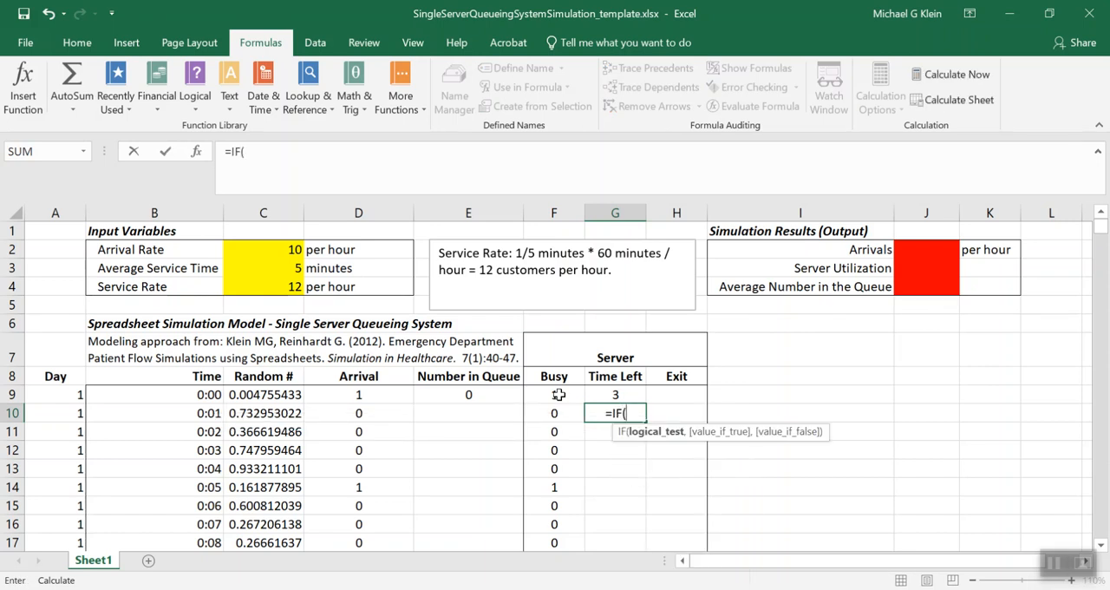
pyautogui.write('G9')
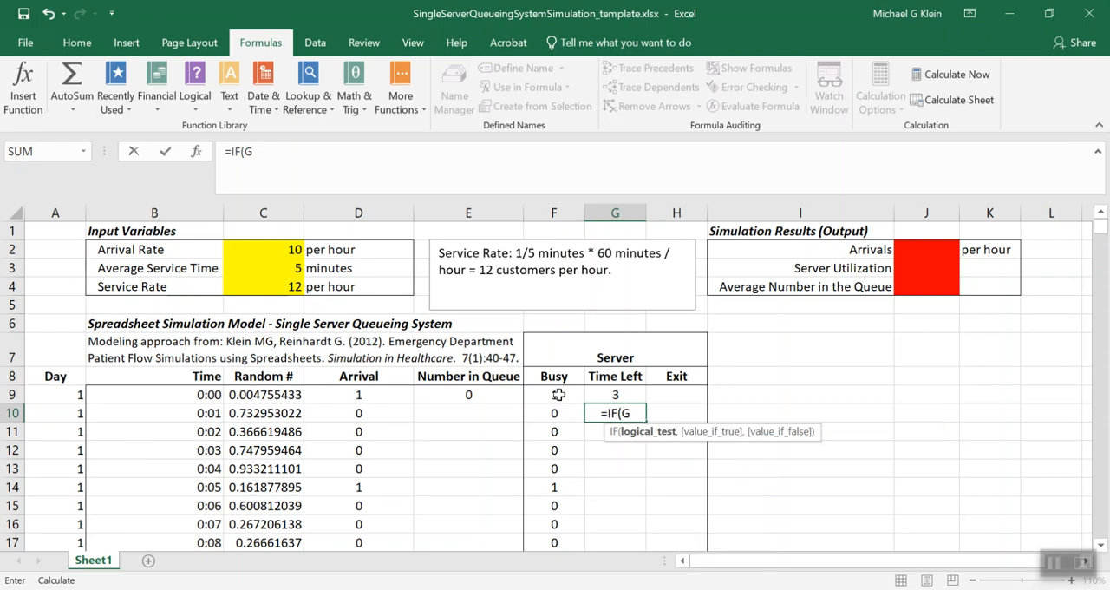
pyautogui.write('>1')
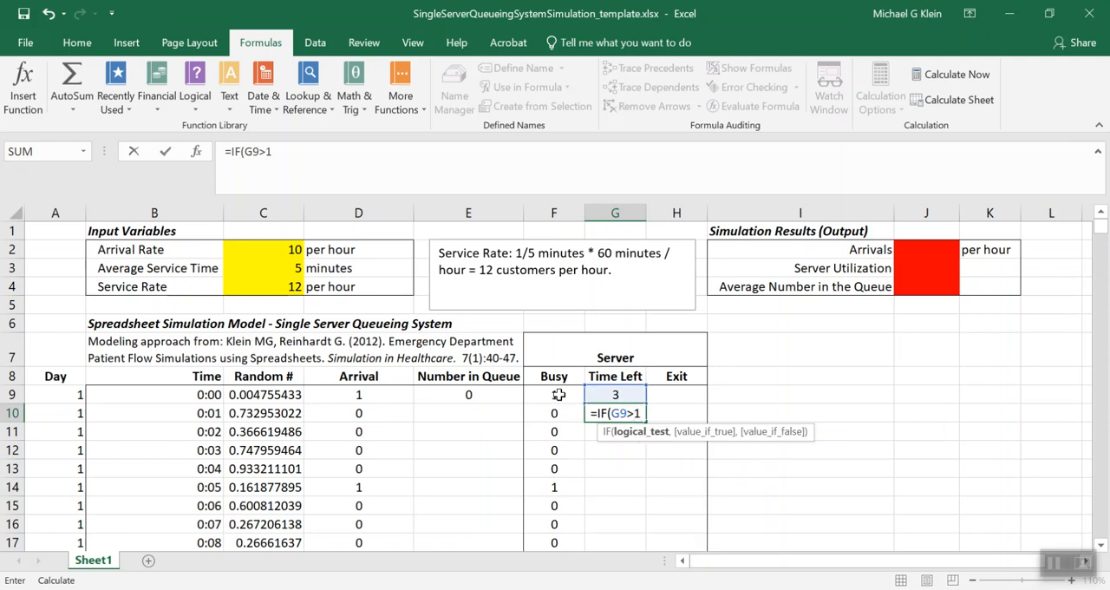
pyautogui.write(',G9-1')
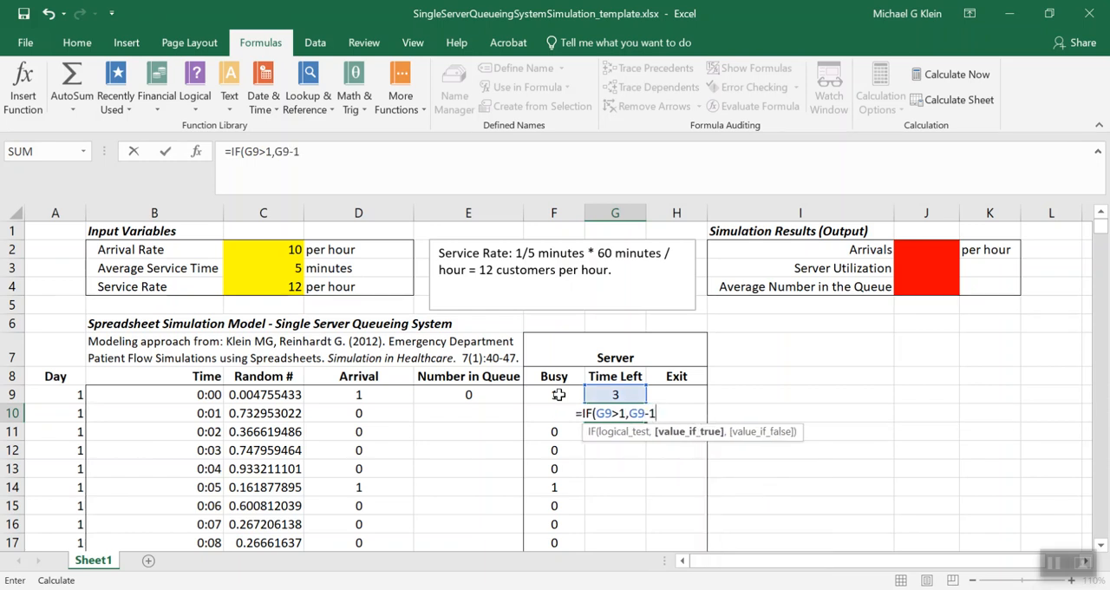
pyautogui.write(',IF')
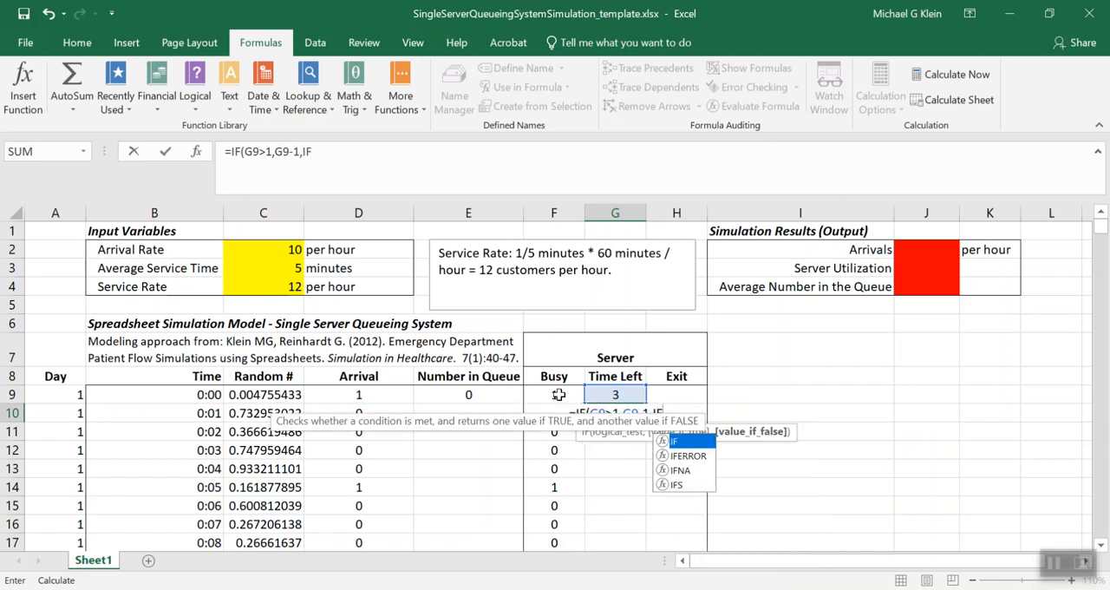
pyautogui.write('(F')
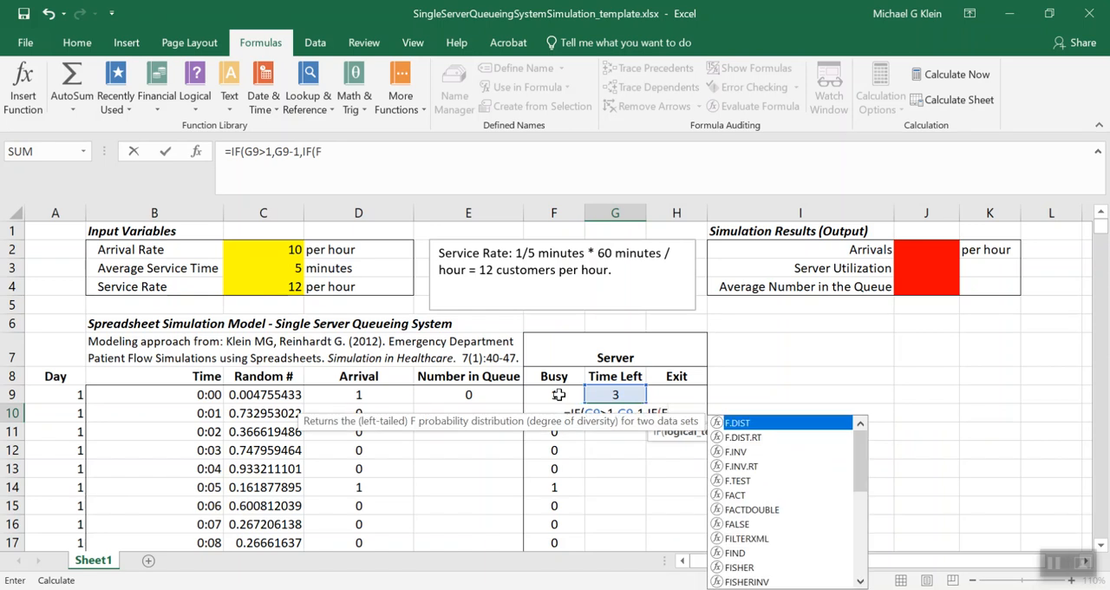
pyautogui.write('10')
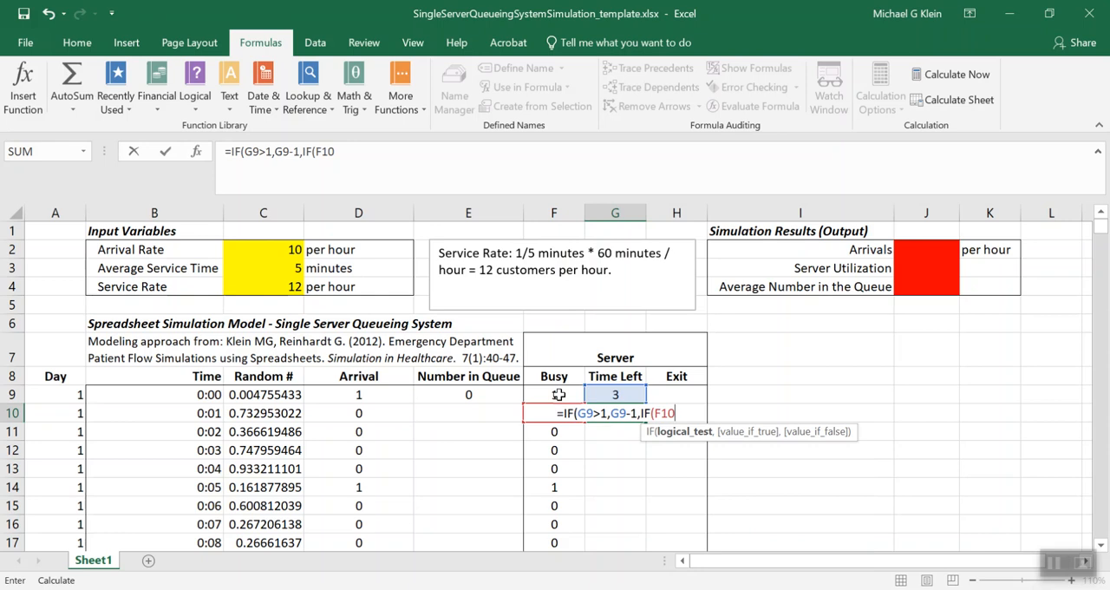
pyautogui.write('=1')
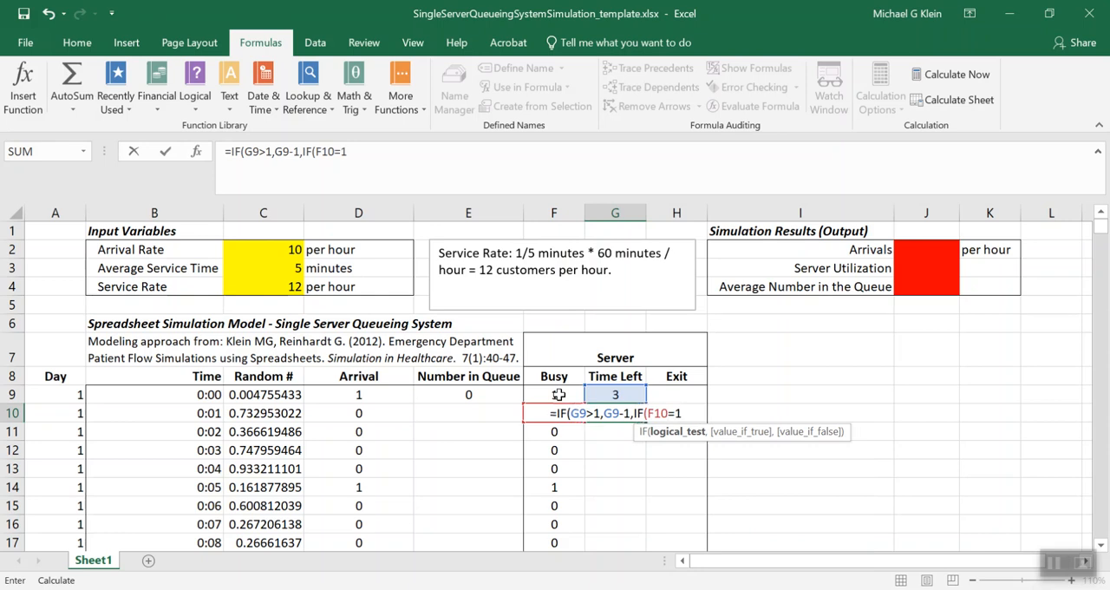
pyautogui.write(',')
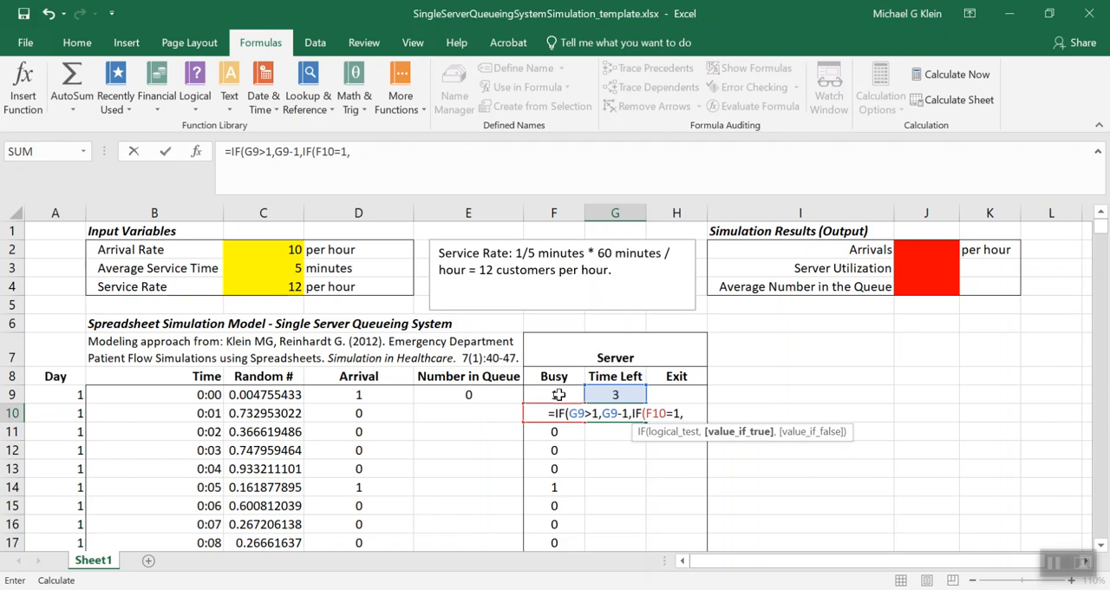
pyautogui.write('MAX')
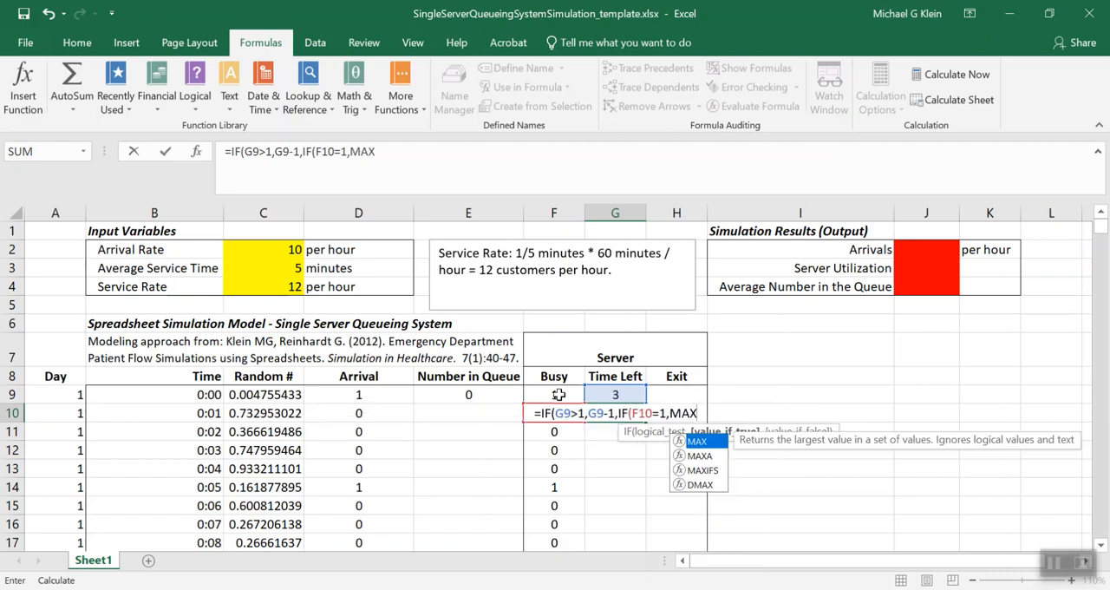
pyautogui.write('(')
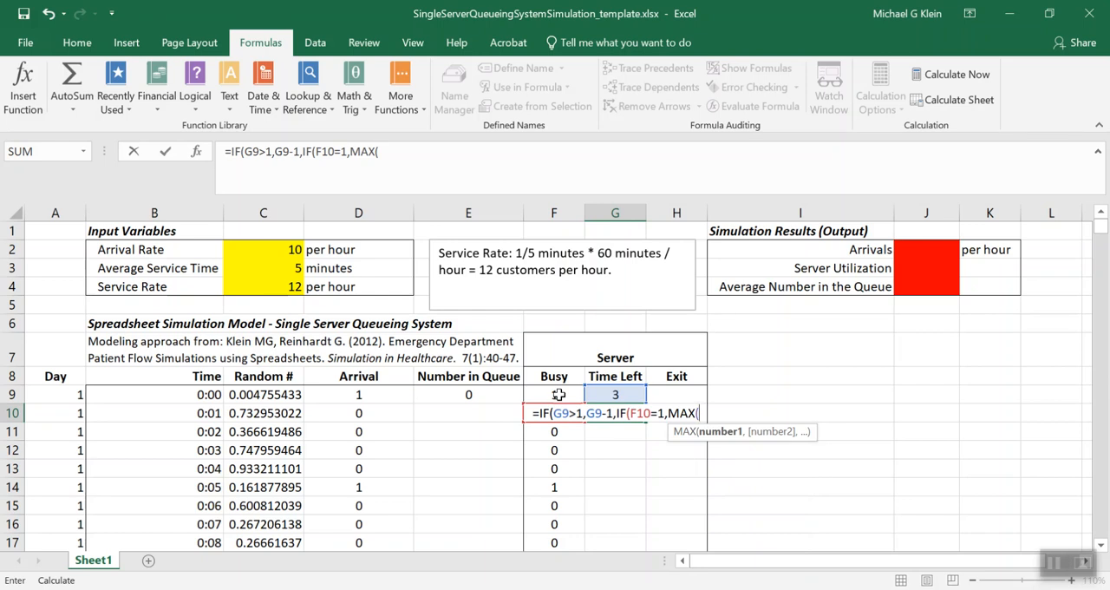
pyautogui.write('1,ROUND(')
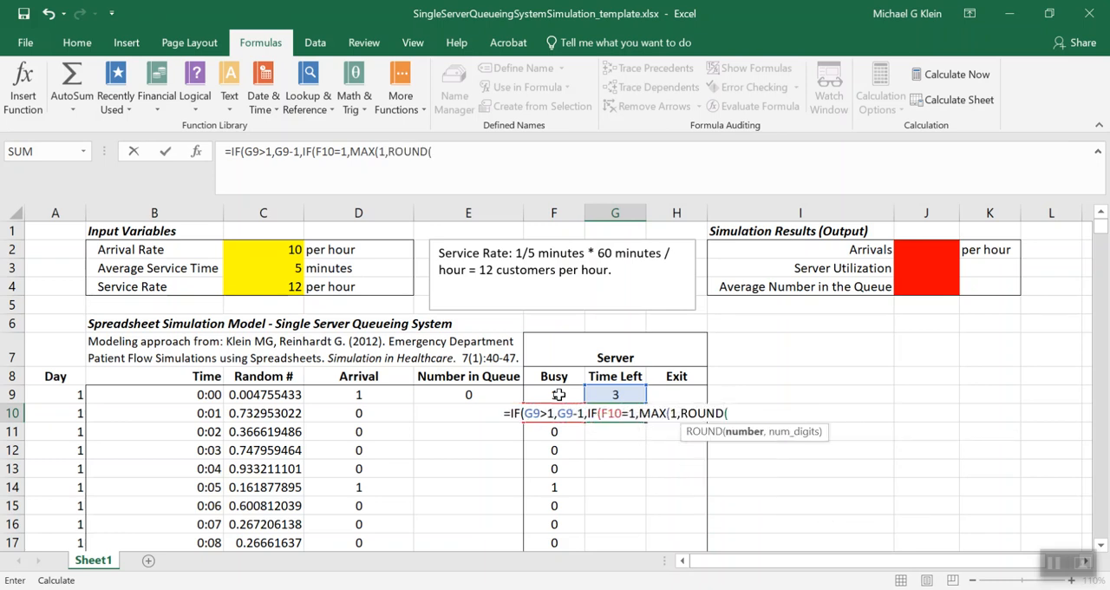
pyautogui.write('-$')
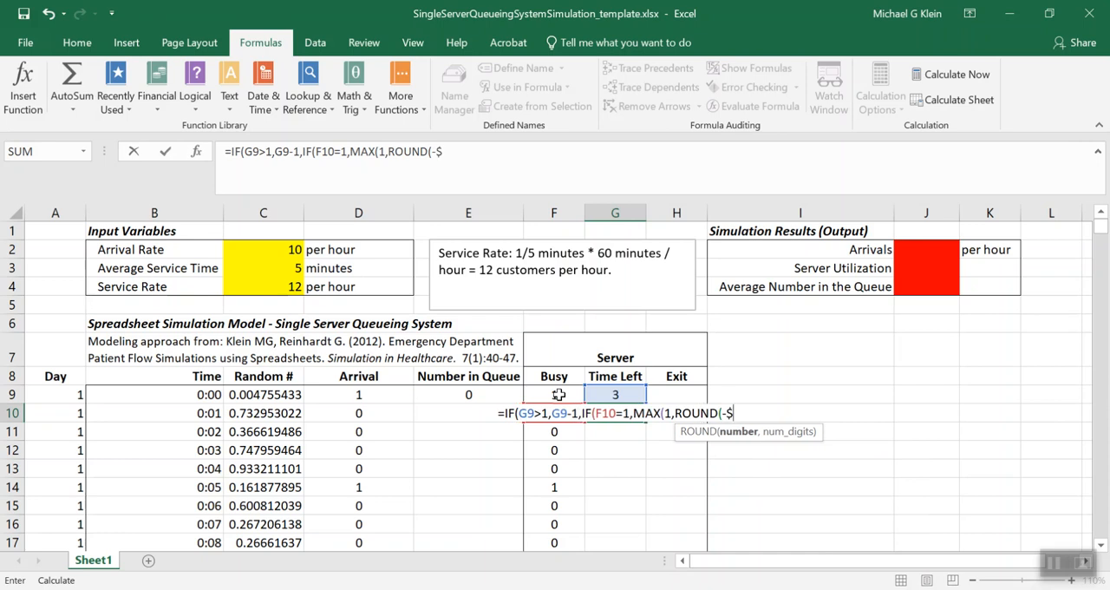
pyautogui.write('C$3')
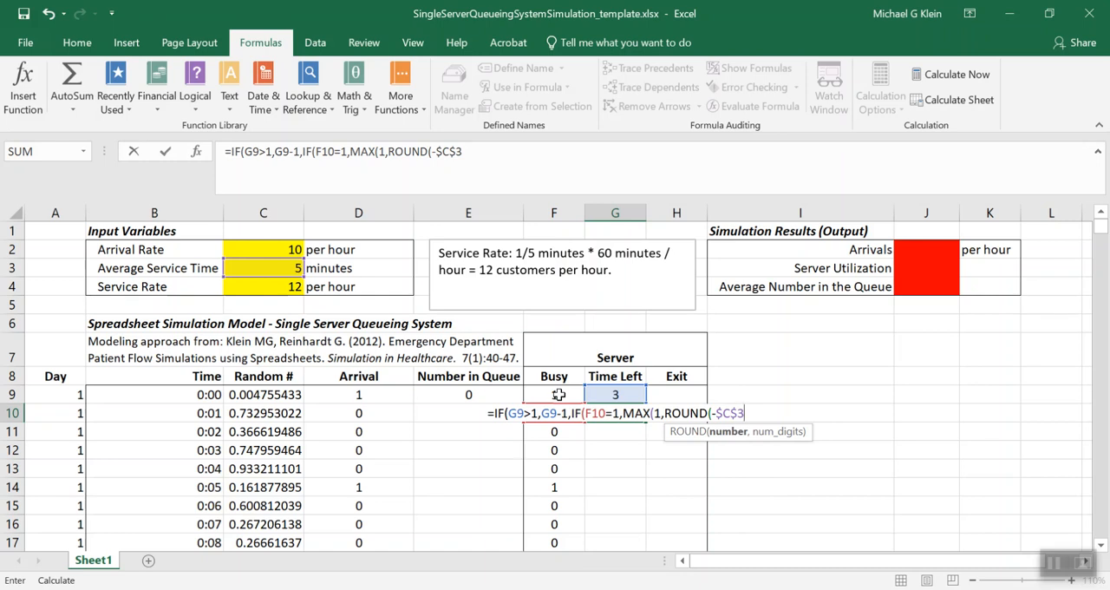
pyautogui.write('*')
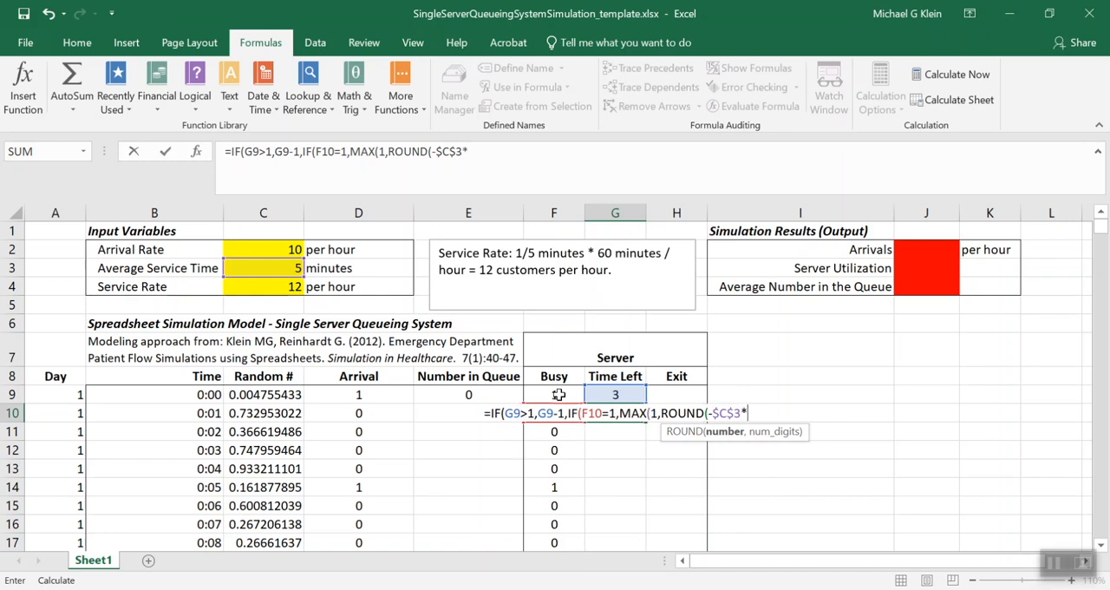
pyautogui.write('(LN')
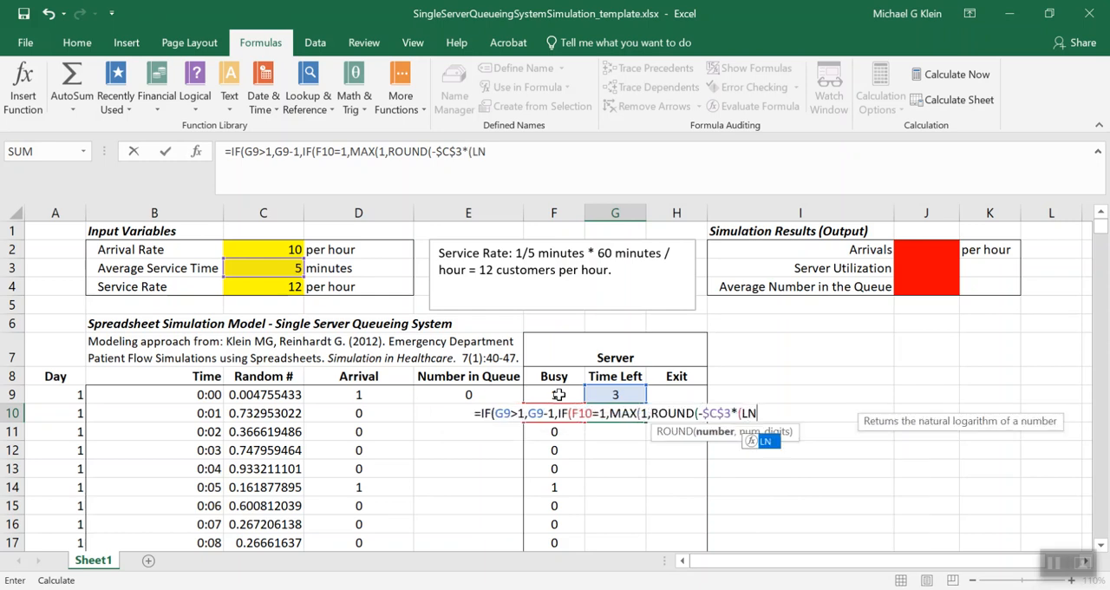
pyautogui.write('(')
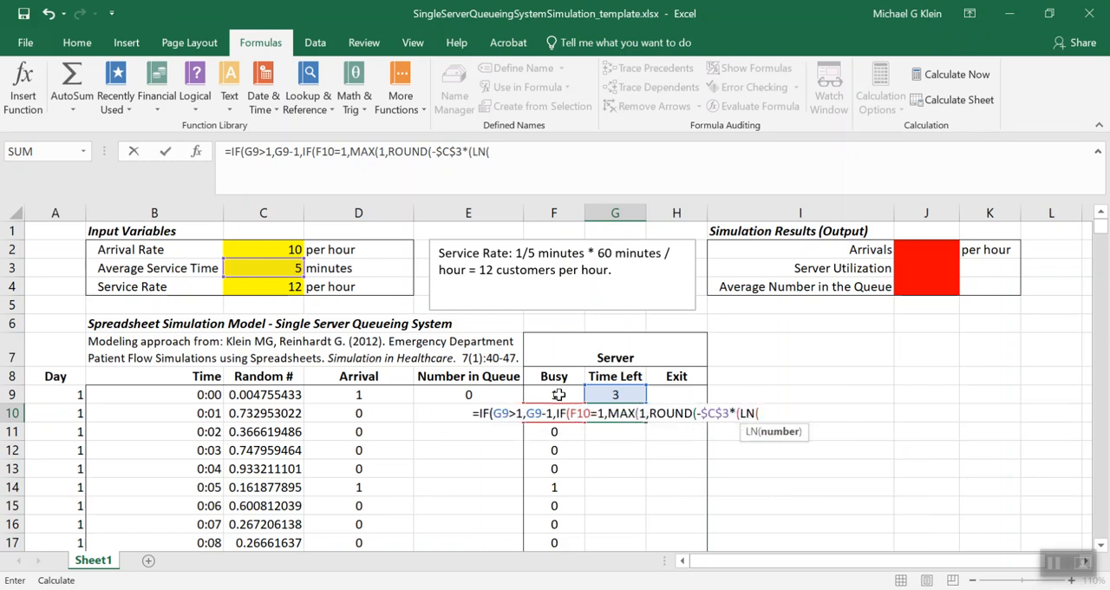
pyautogui.write('1-RAND()')
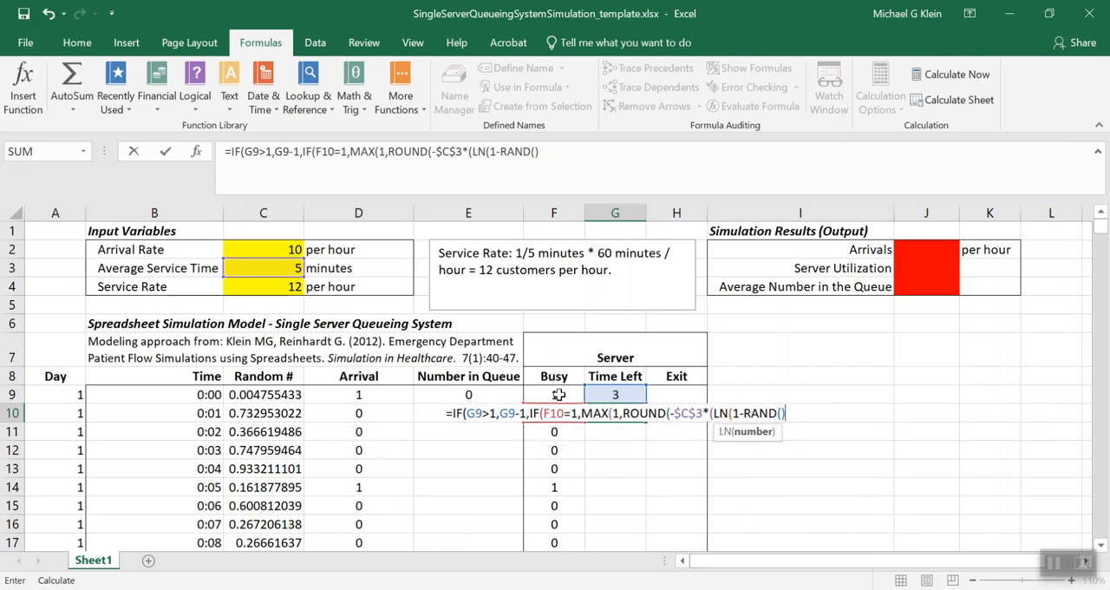
pyautogui.write(')')
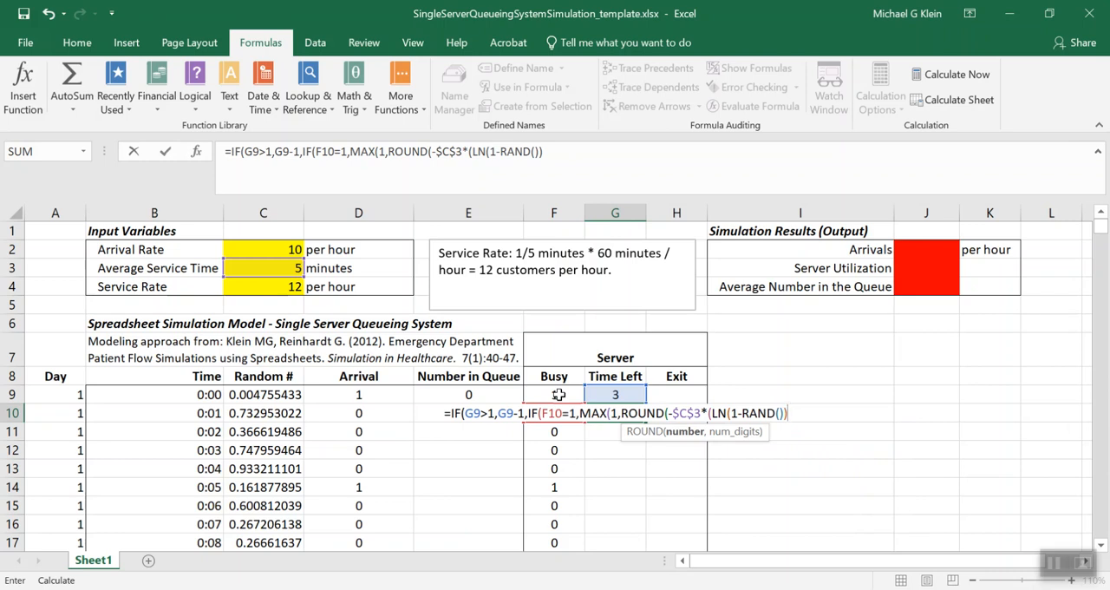
pyautogui.write(',0')
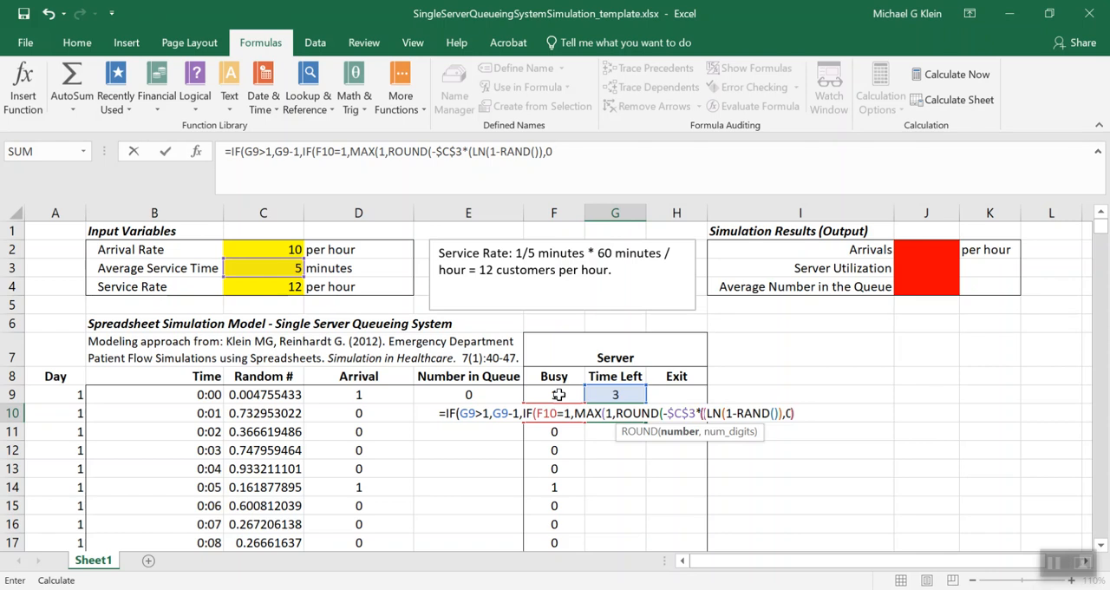
pyautogui.write(')')
pyautogui.press('BackSpace')
pyautogui.press('BackSpace')
pyautogui.press('BackSpace')
pyautogui.write(')')
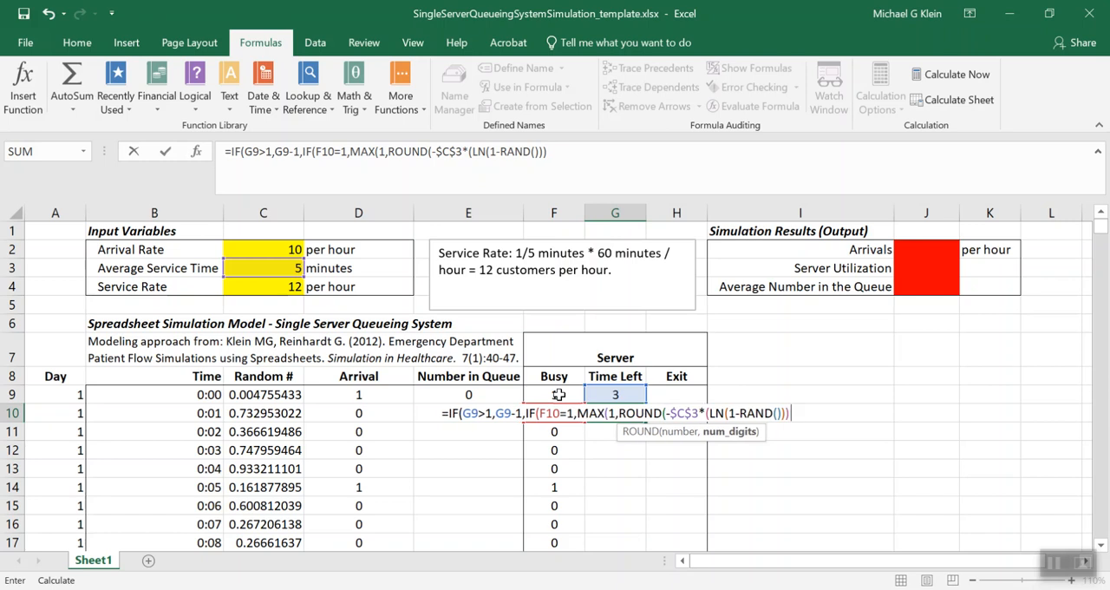
pyautogui.write(',0)')
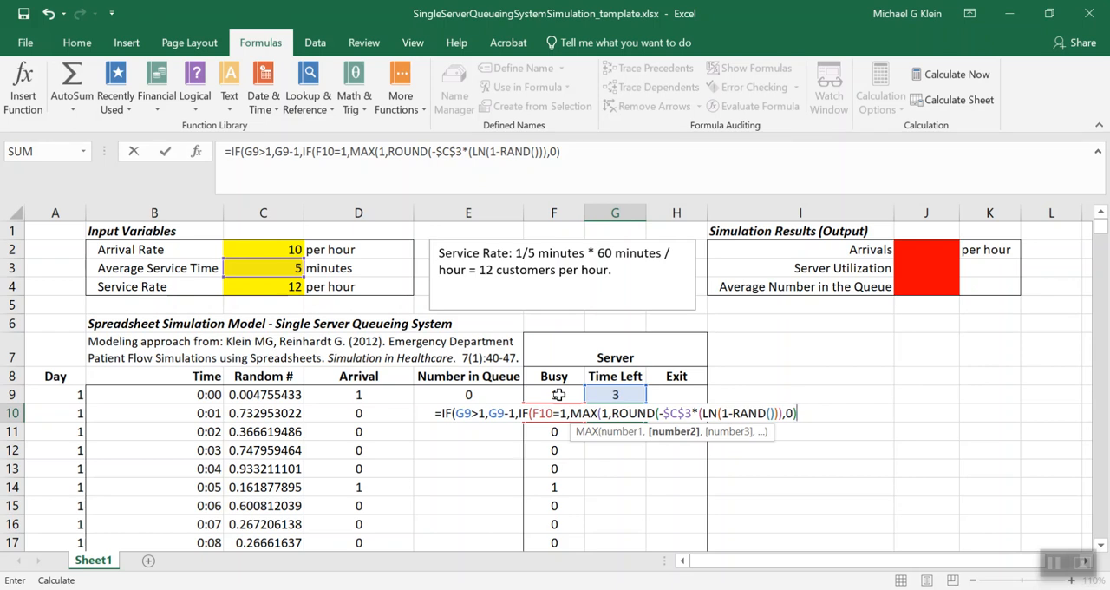
pyautogui.write(',')
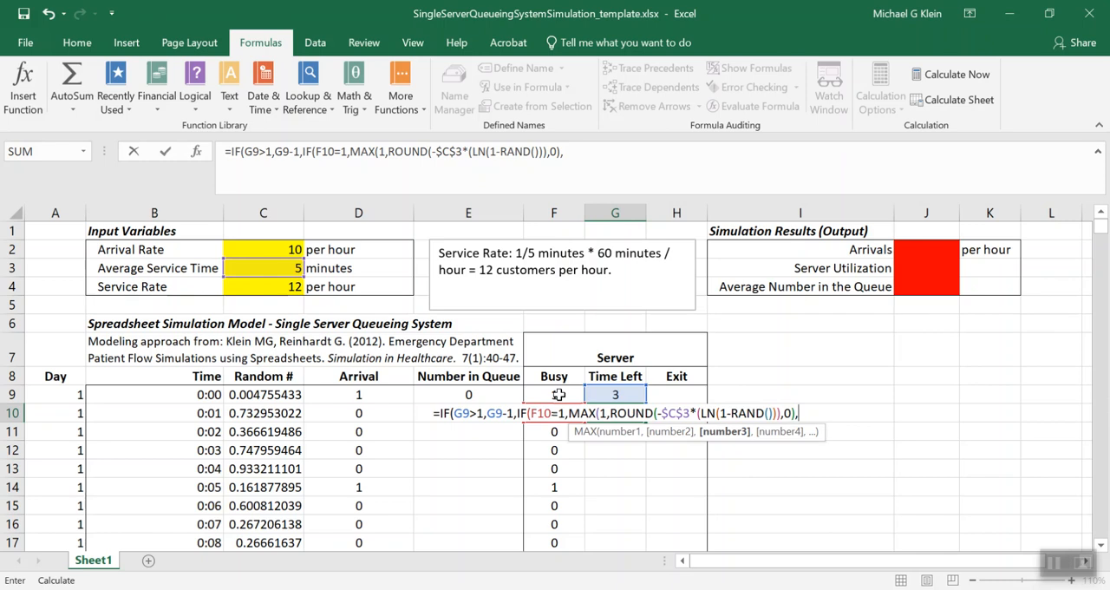
pyautogui.press('BackSpace')
pyautogui.write('),0')
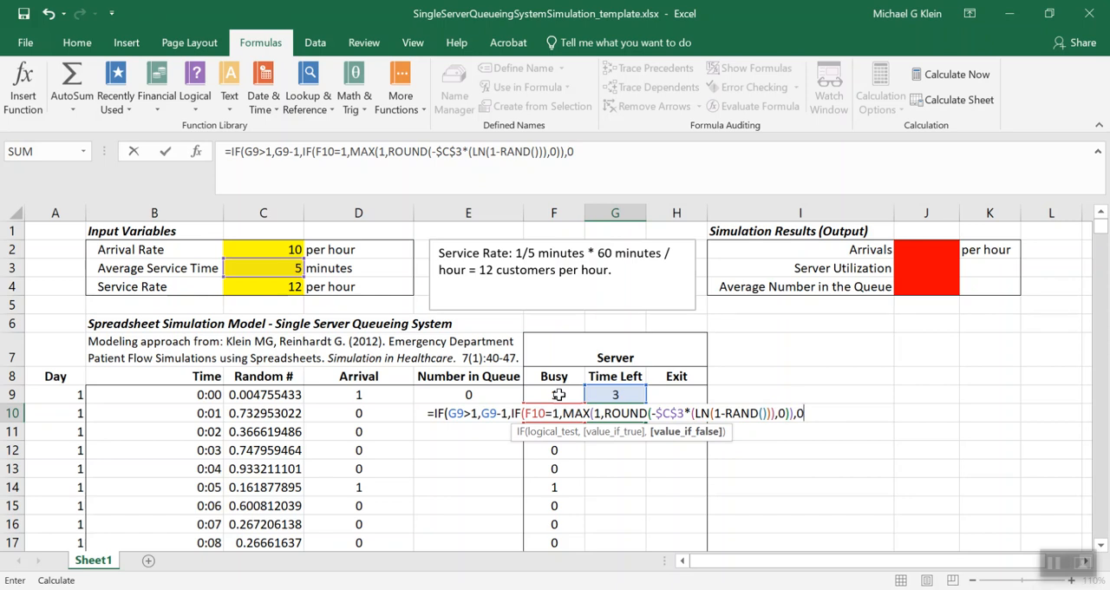
pyautogui.write(')')
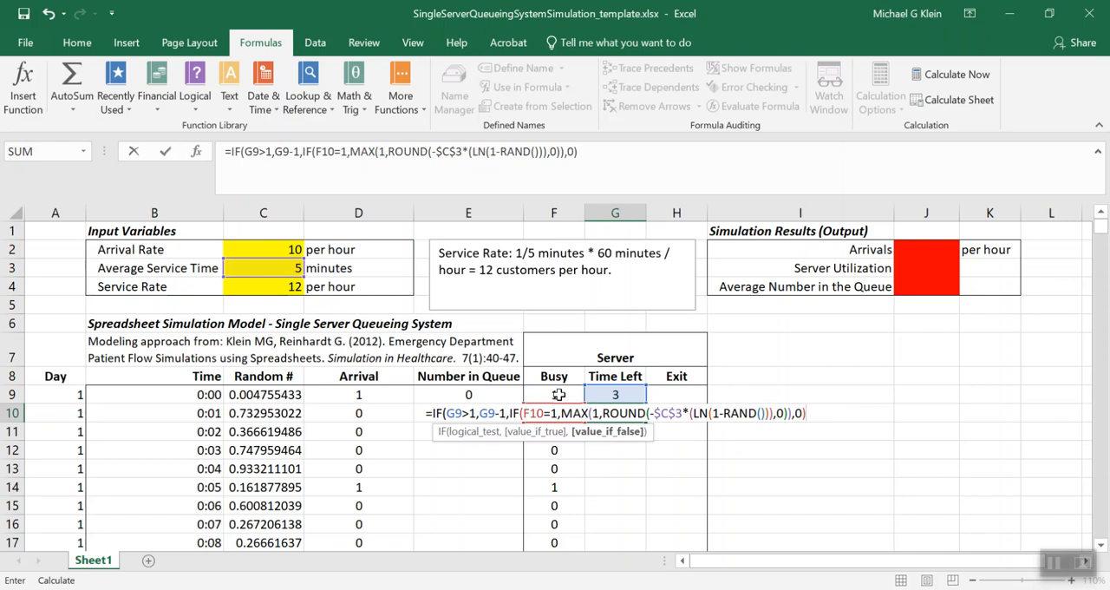
pyautogui.write('))')
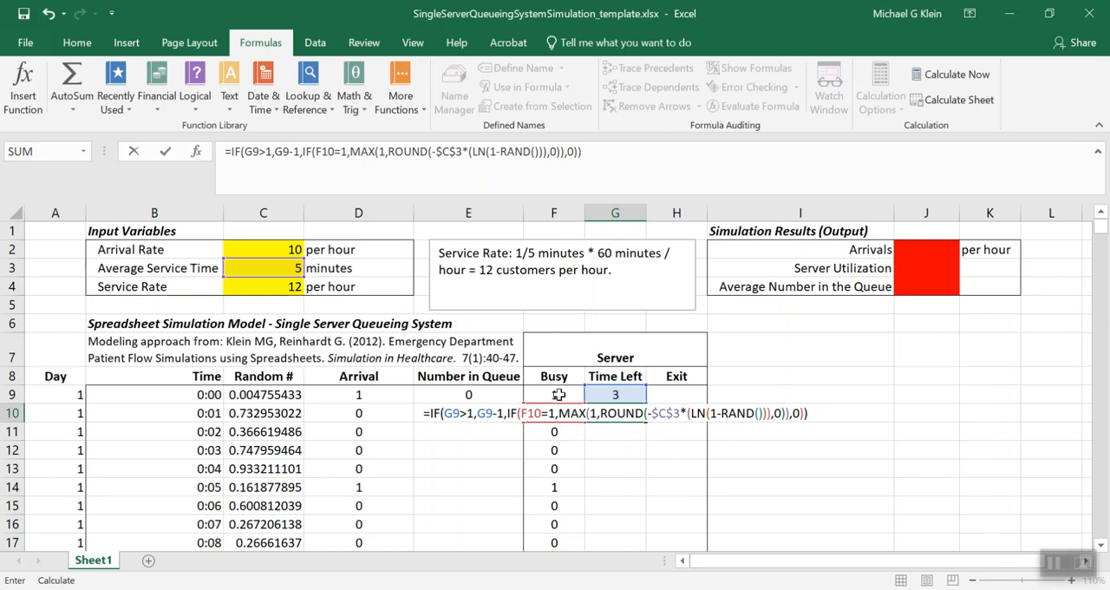
pyautogui.press('Return')
# Fill the G10 Time Left formula down the rest of the column and recalculate the workbook
pyautogui.press('Up')
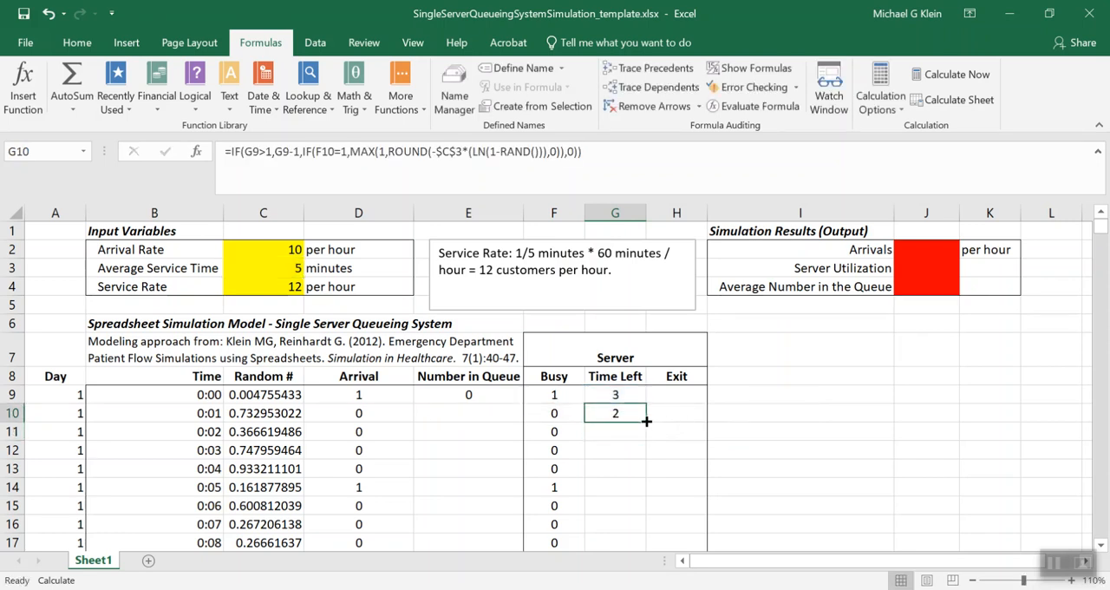
pyautogui.doubleClick(646, 421)
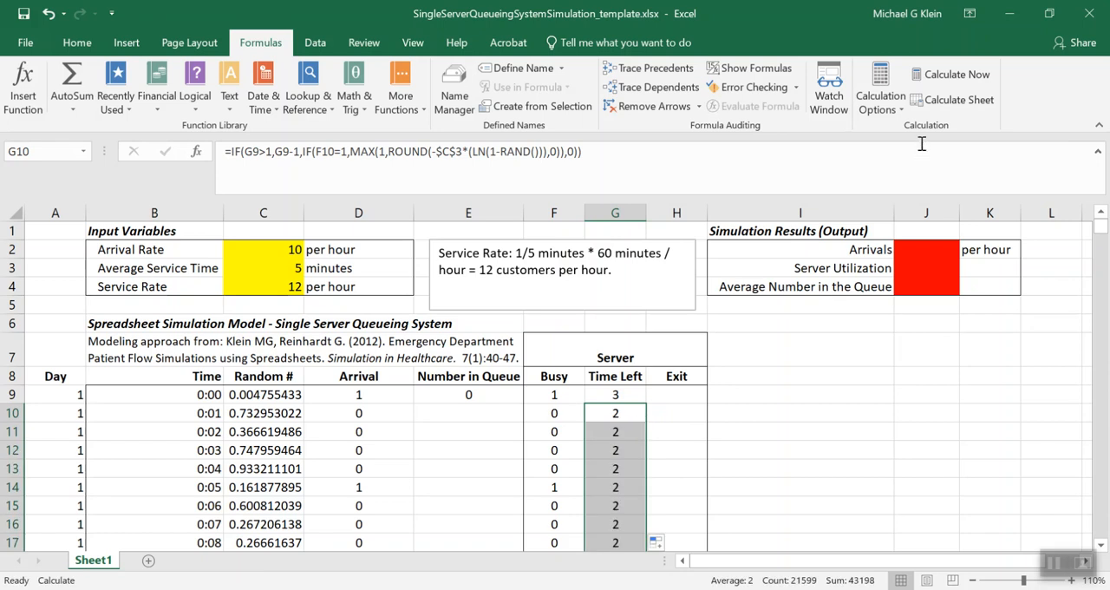
pyautogui.click(948, 78)
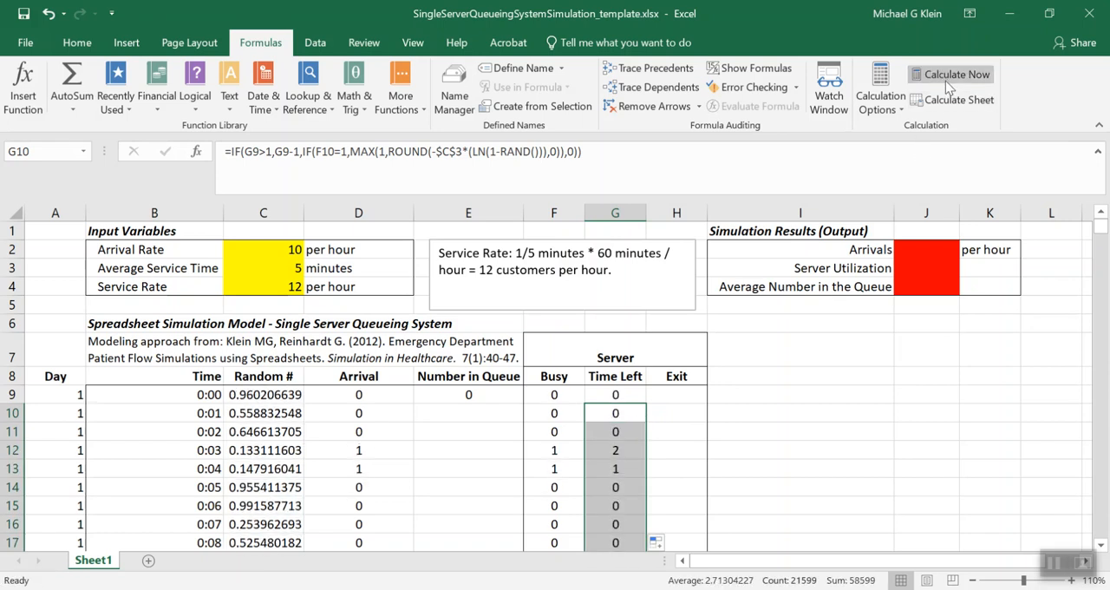
# Enter =IF(G9=1,1,0) in H9 to flag a customer's exit when one minute of service time is left
pyautogui.click(665, 392)
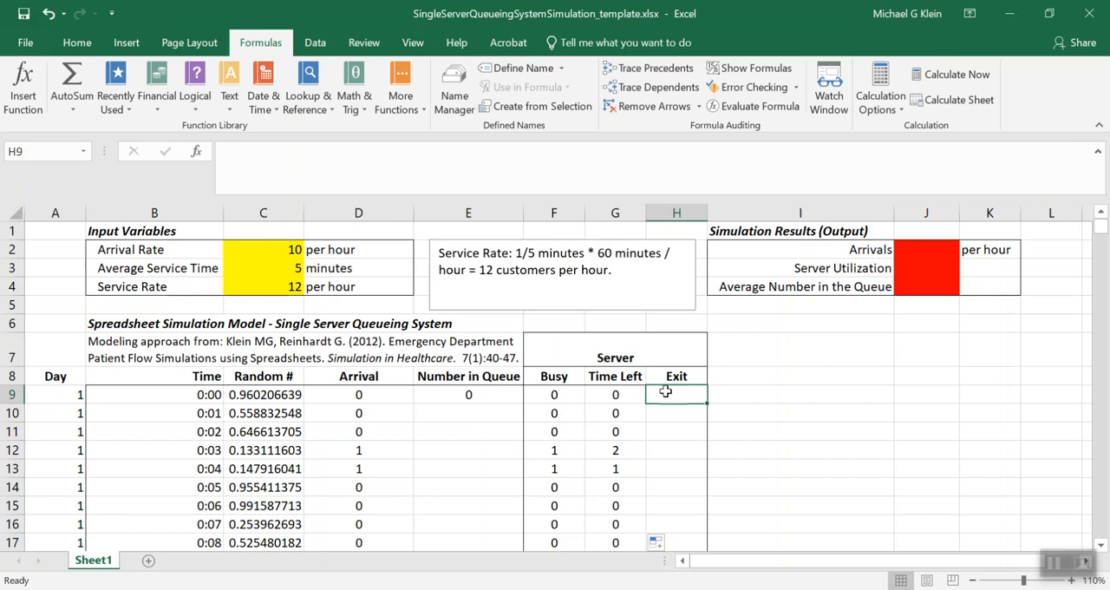
pyautogui.write('=I')
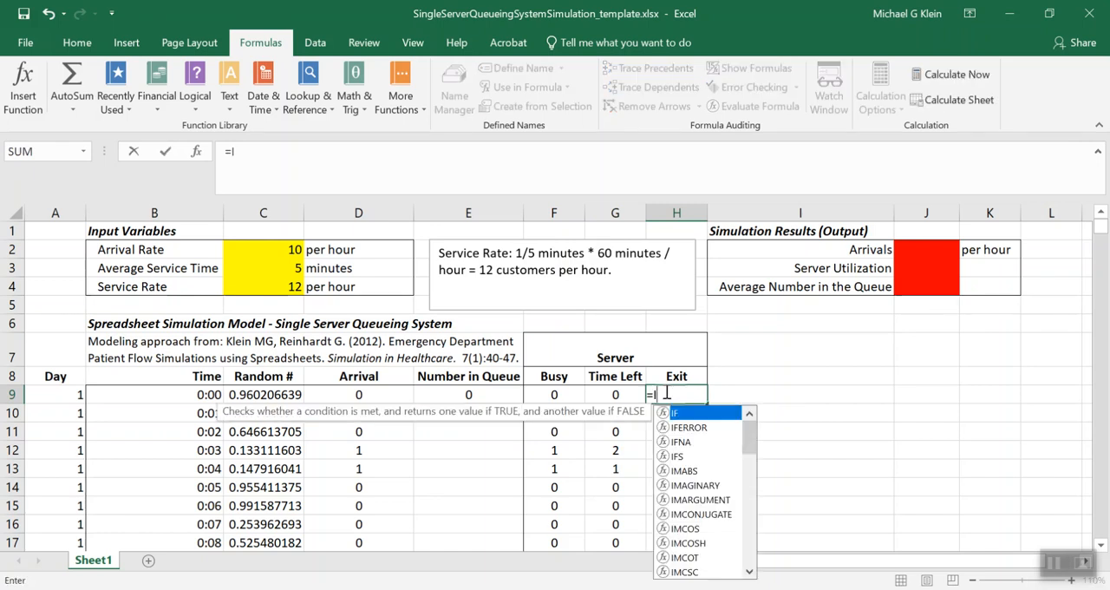
pyautogui.write('F(G9-')
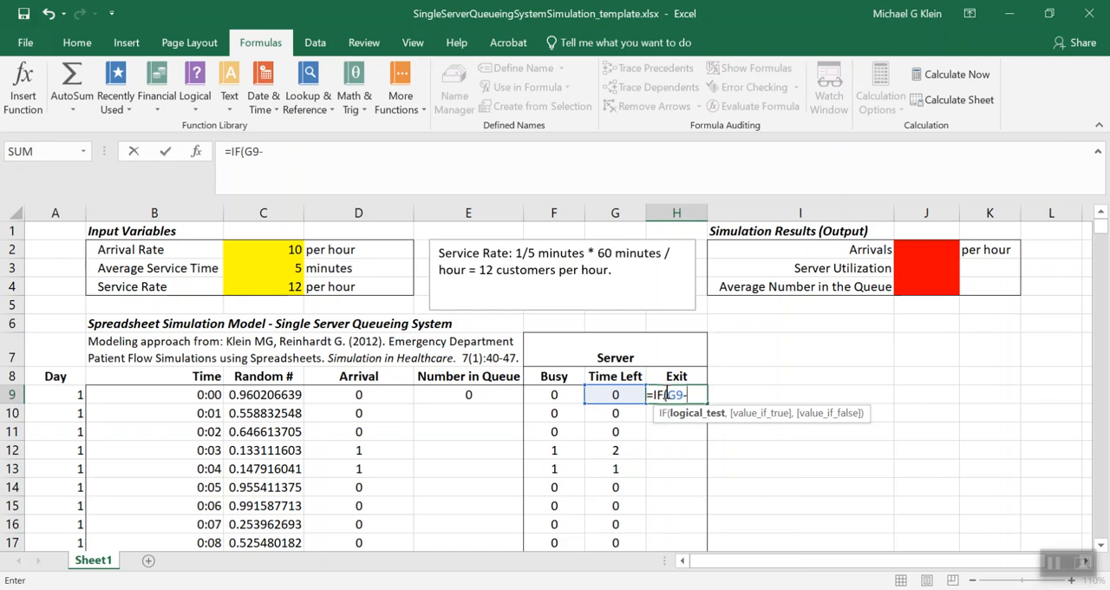
pyautogui.press('BackSpace')
pyautogui.write('=1,1,')
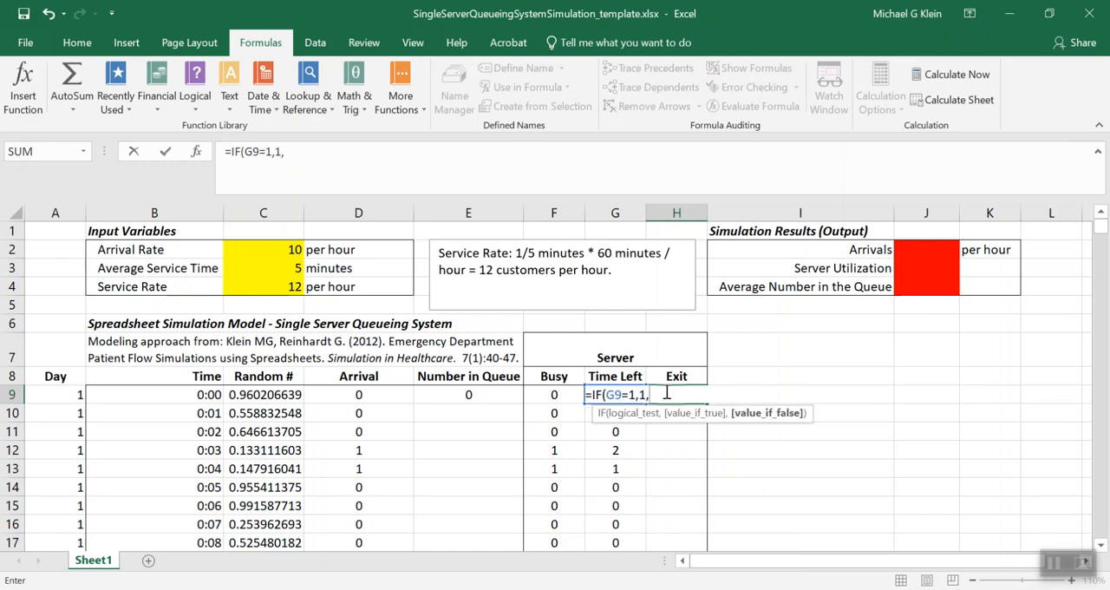
pyautogui.write('0)')
pyautogui.press('Return')
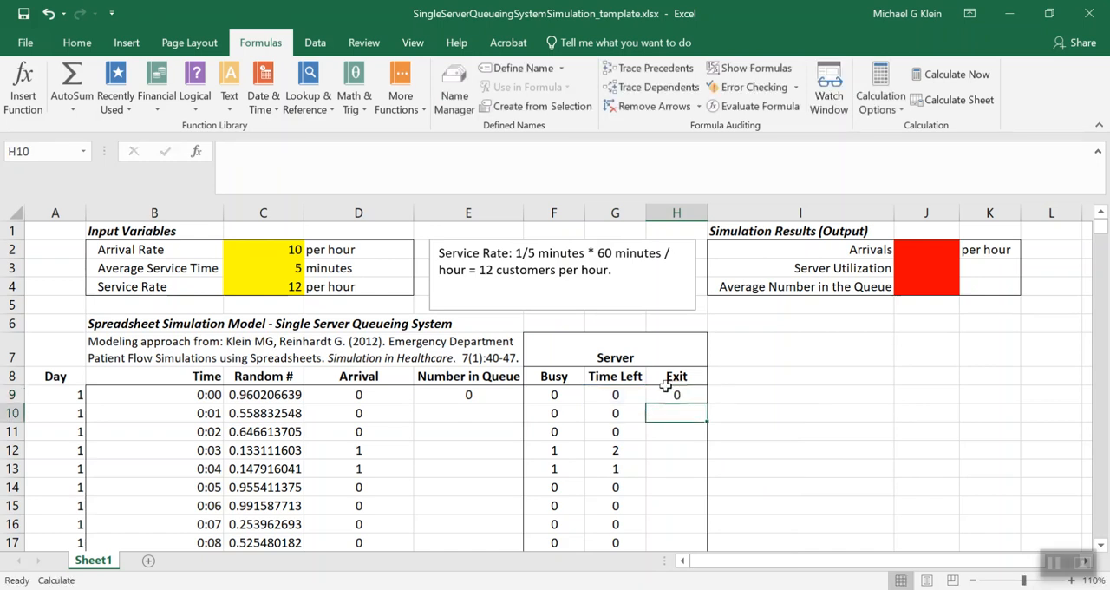
# Fill the H9 Exit formula down the rest of the column and recalculate the workbook
pyautogui.click(665, 393)
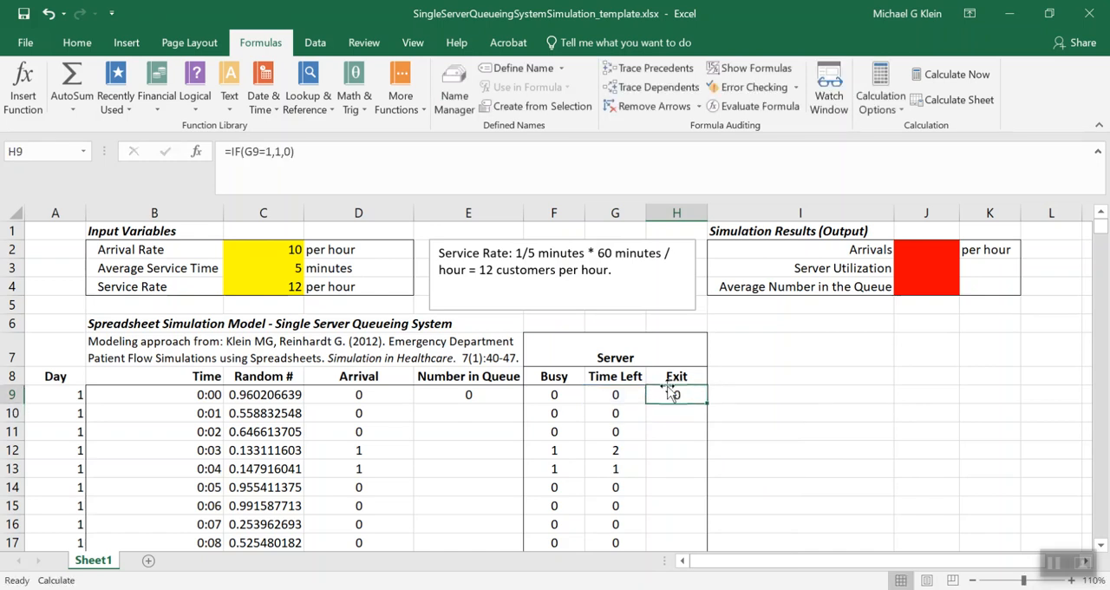
pyautogui.doubleClick(708, 403)
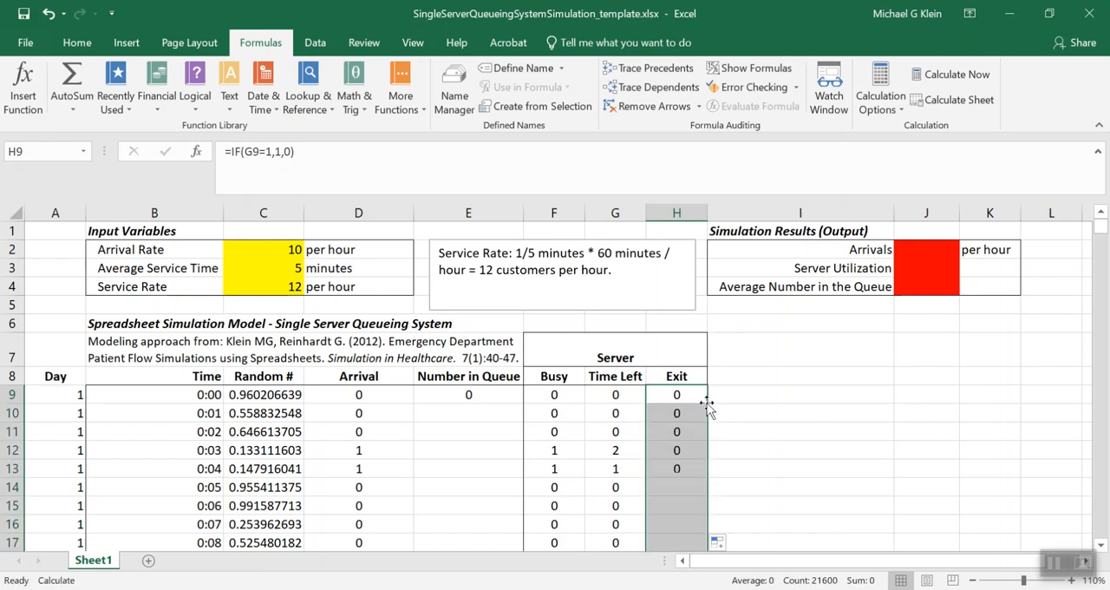
pyautogui.click(930, 77)
pyautogui.click(930, 76)
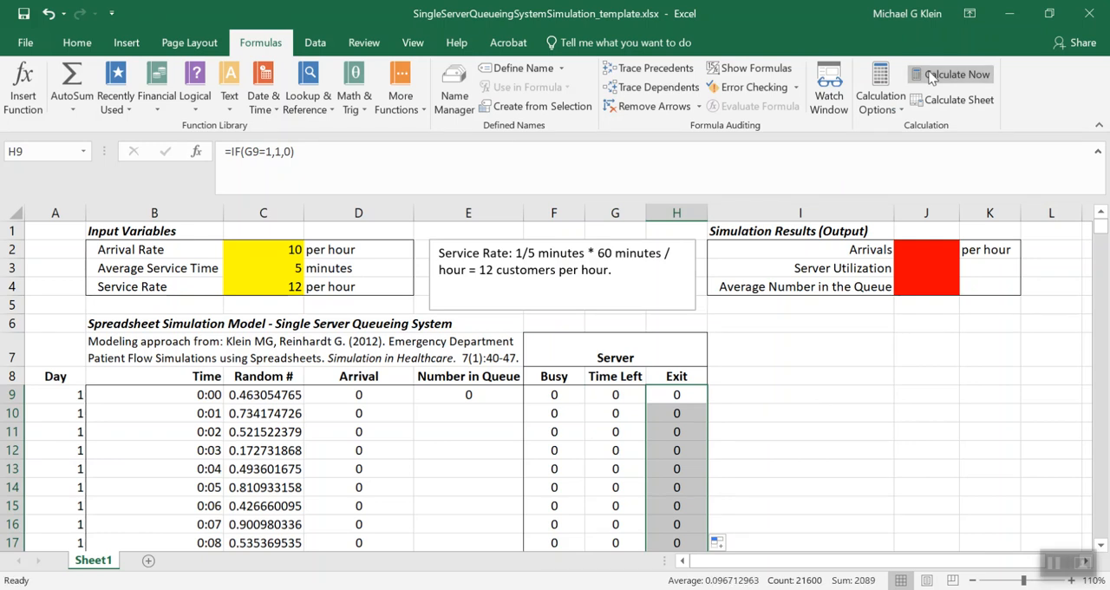
pyautogui.click(930, 76)
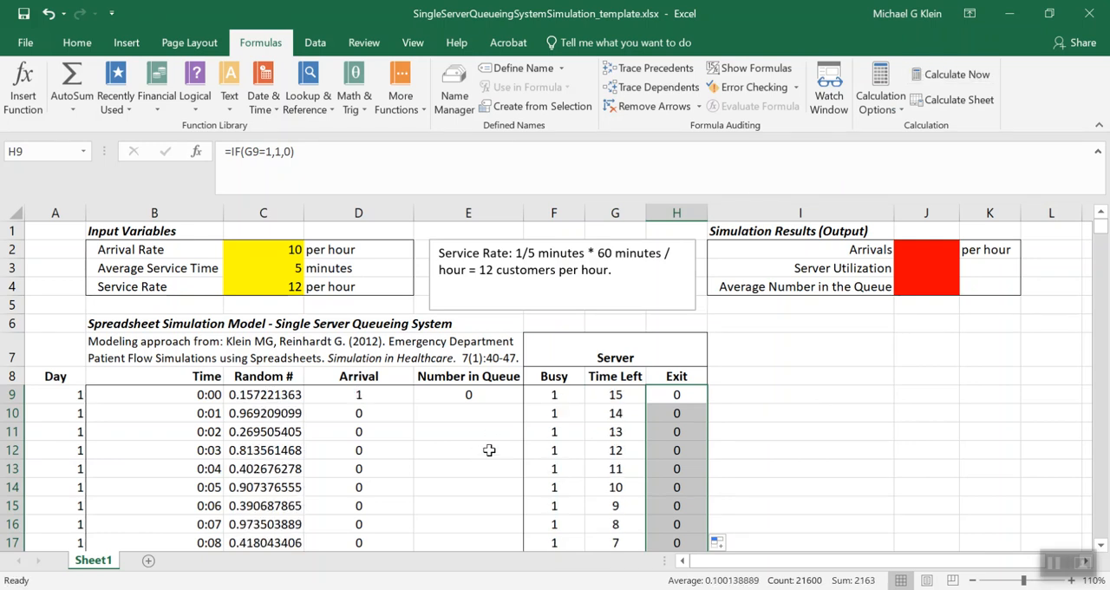
# Enter =IF(G9>1,E9+D10,IF(H9=1,MAX(0,E9+D10-H9),E9)) in E10 to track the number of customers in the queue
pyautogui.click(617, 396)
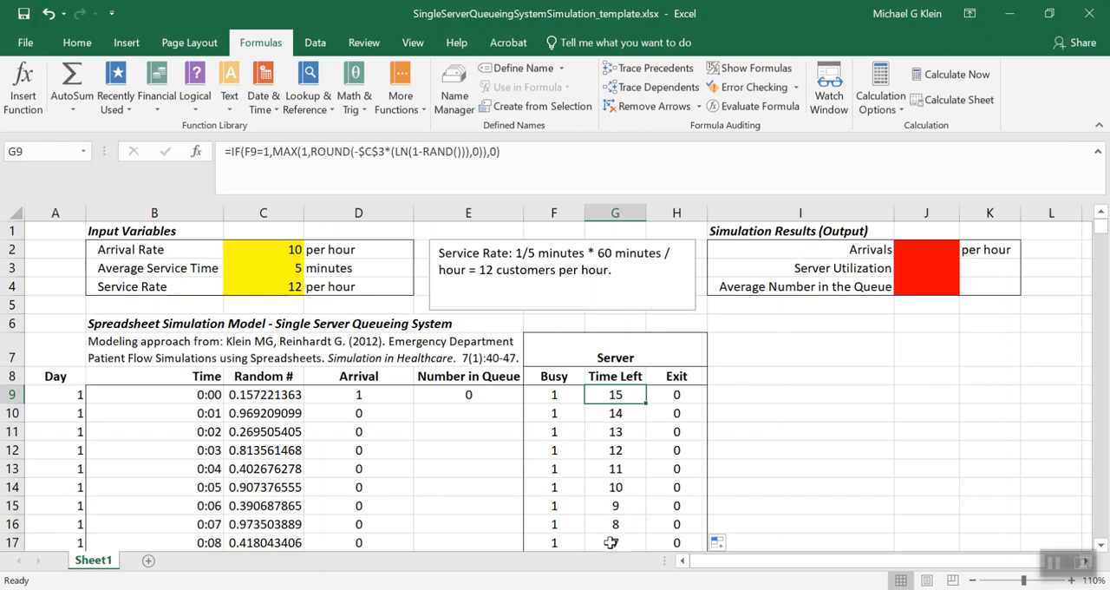
pyautogui.press('Down')
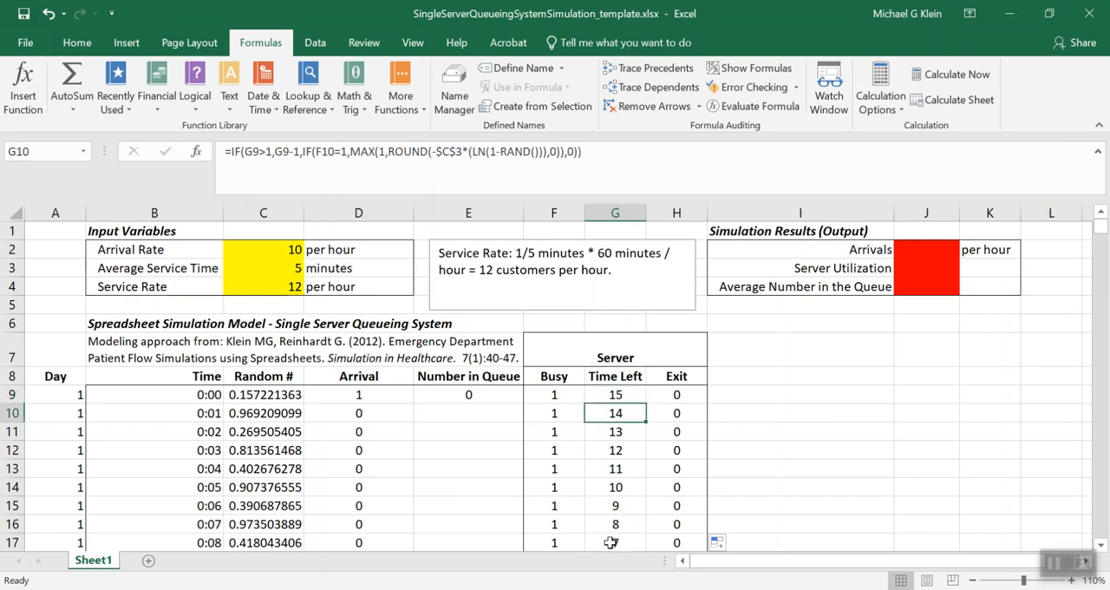
pyautogui.press('Left')
pyautogui.press('Left')
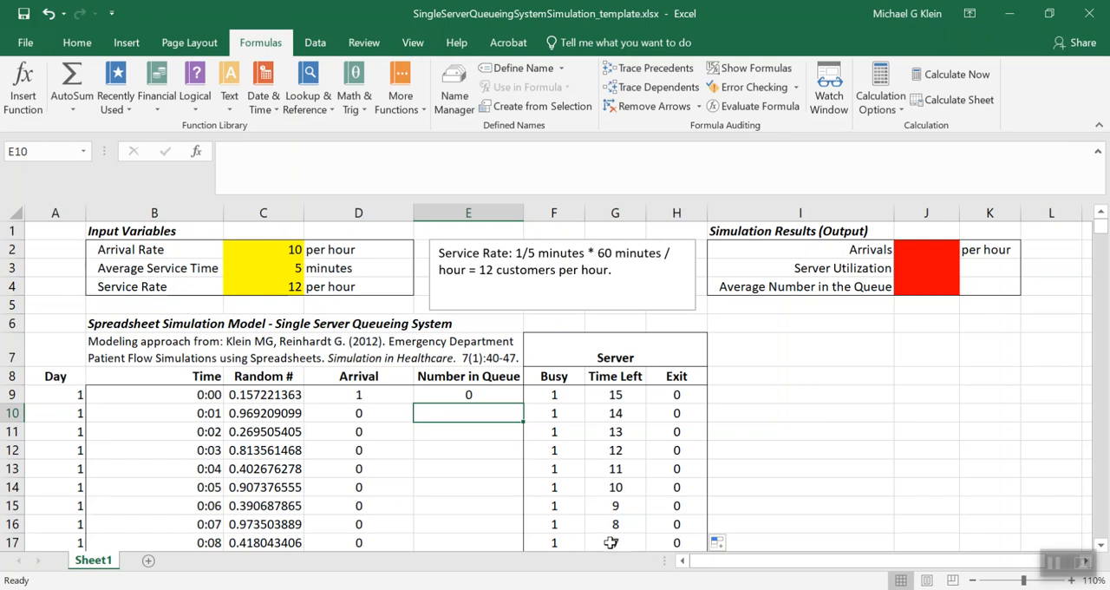
pyautogui.write('=')
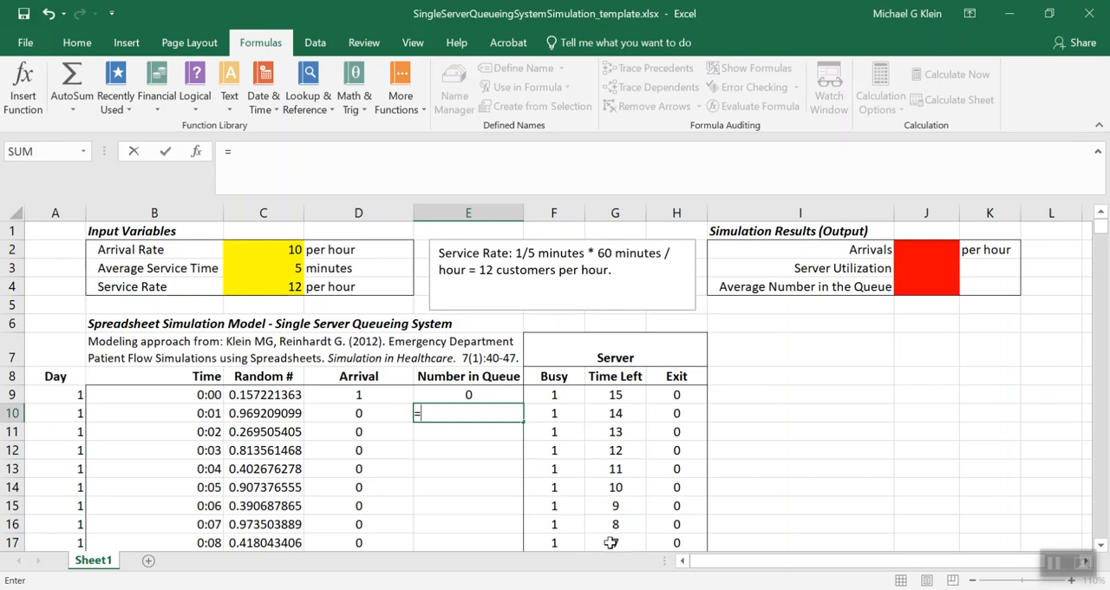
pyautogui.write('IF(')
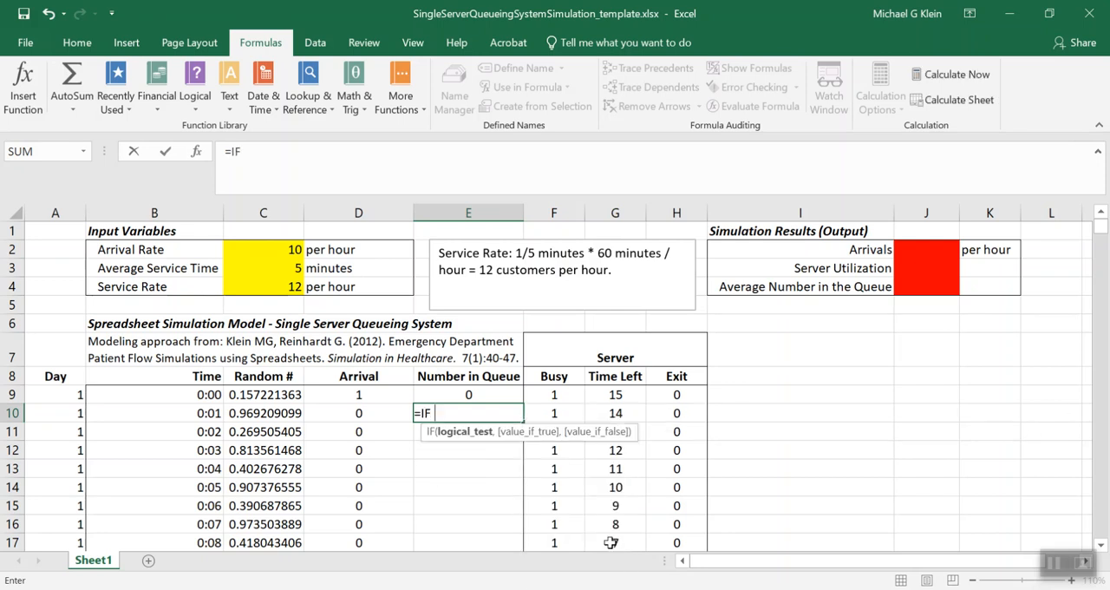
pyautogui.write('G9')
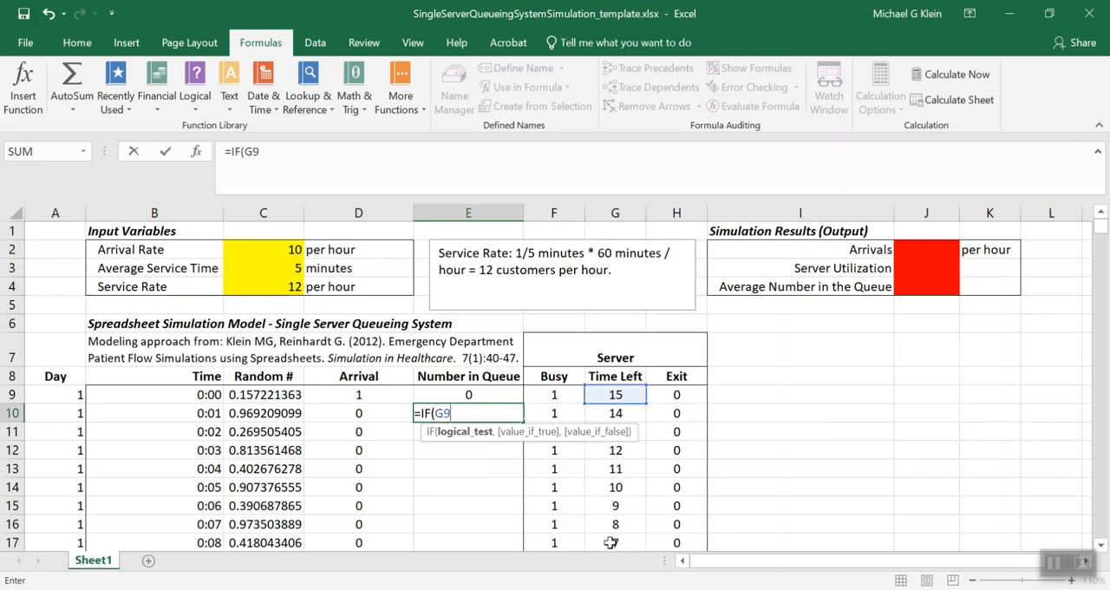
pyautogui.write('>1,')
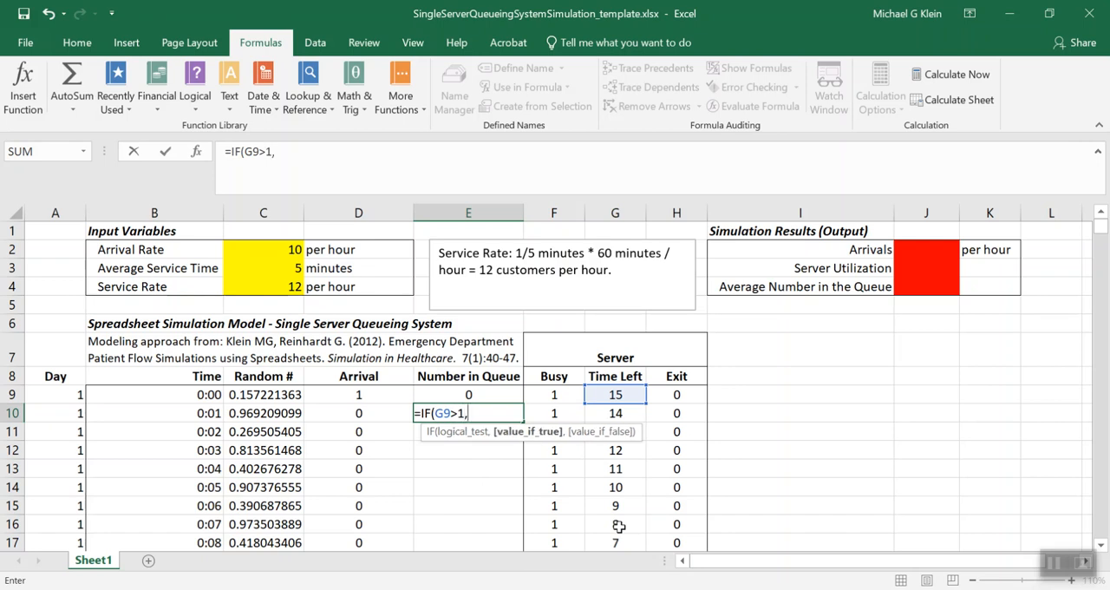
pyautogui.write('E9')
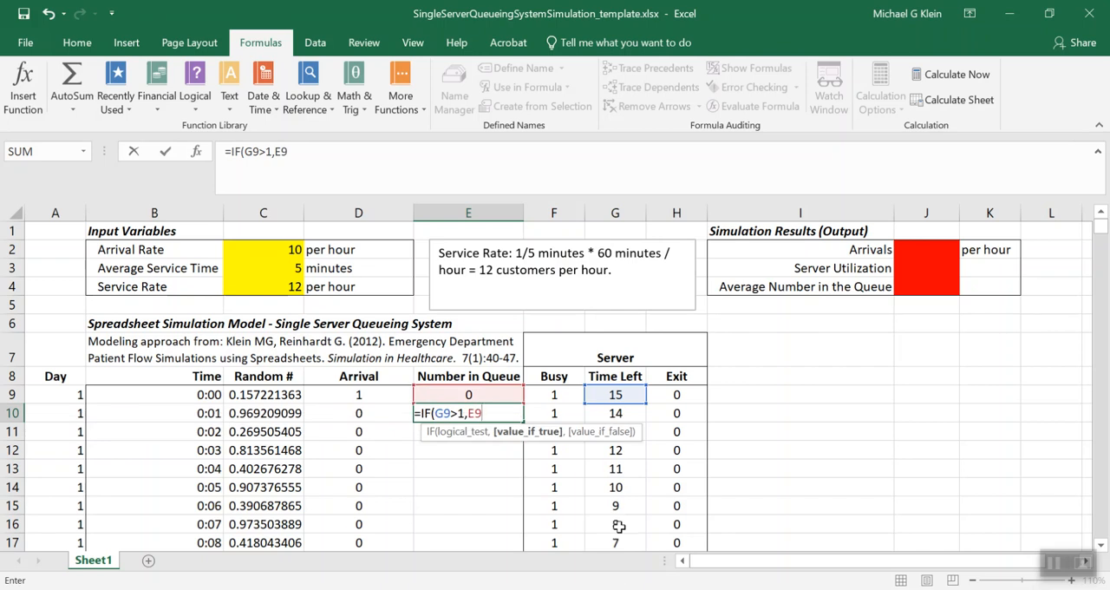
pyautogui.write('+D10')
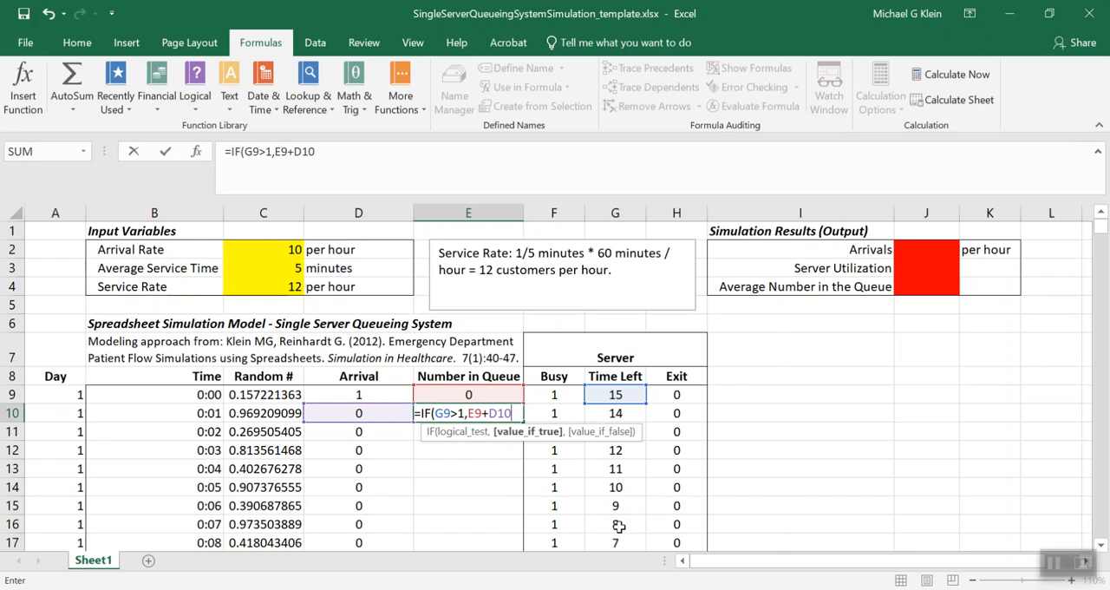
pyautogui.write(',IF(')
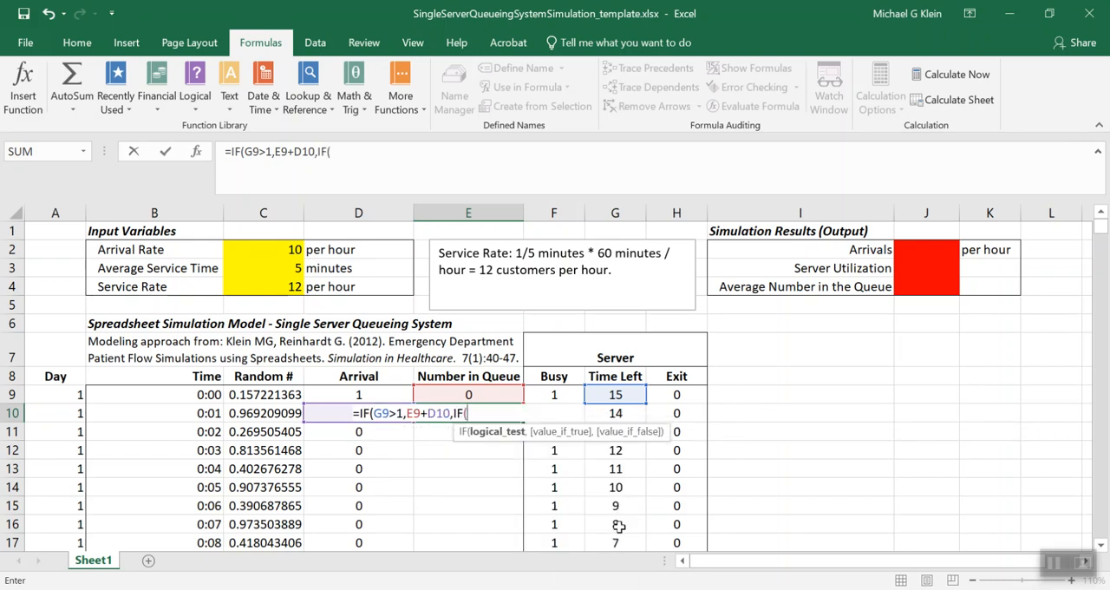
pyautogui.write('H')
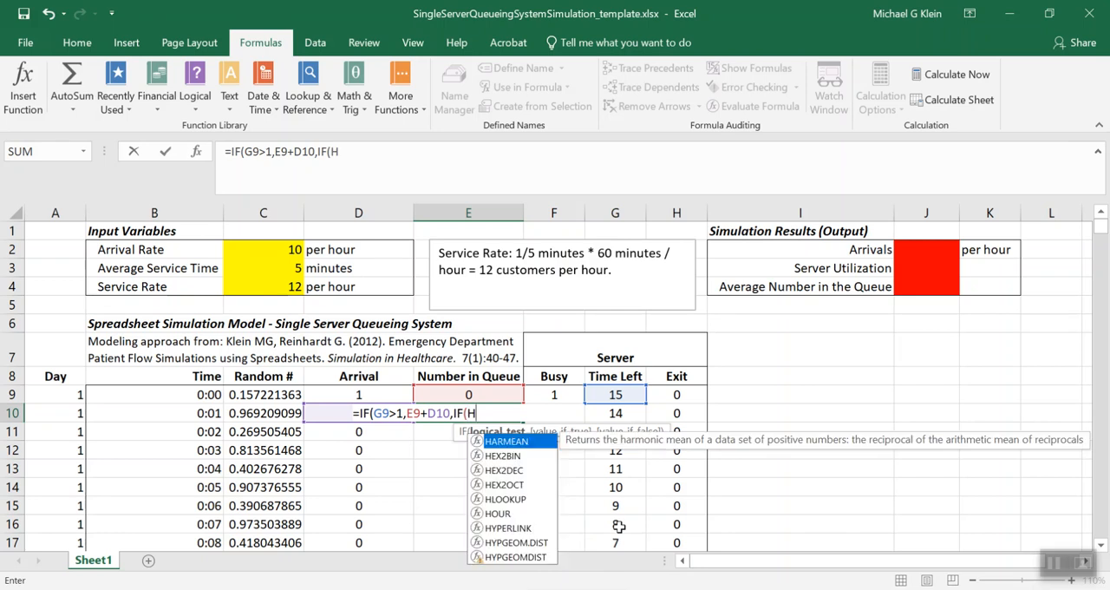
pyautogui.write('9')
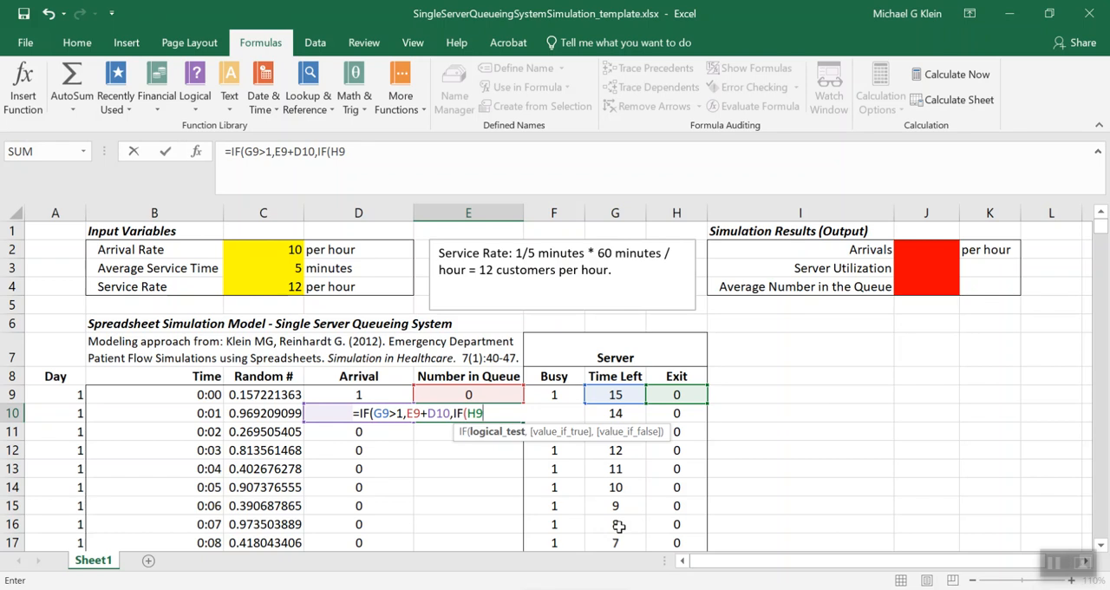
pyautogui.write('=')
pyautogui.write('1')
pyautogui.write(',max')
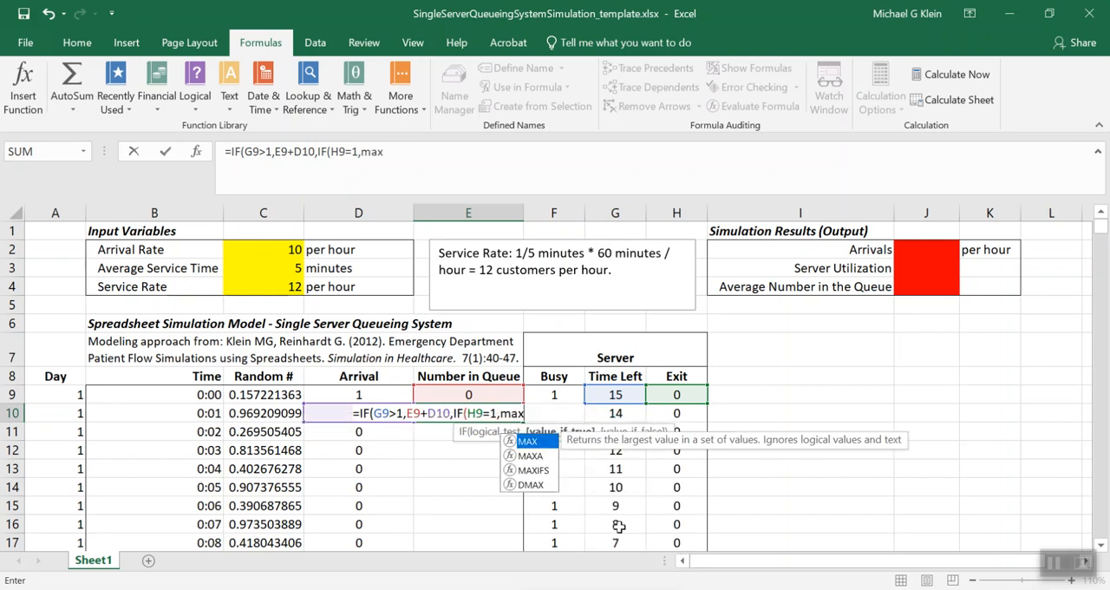
pyautogui.write('(0,')
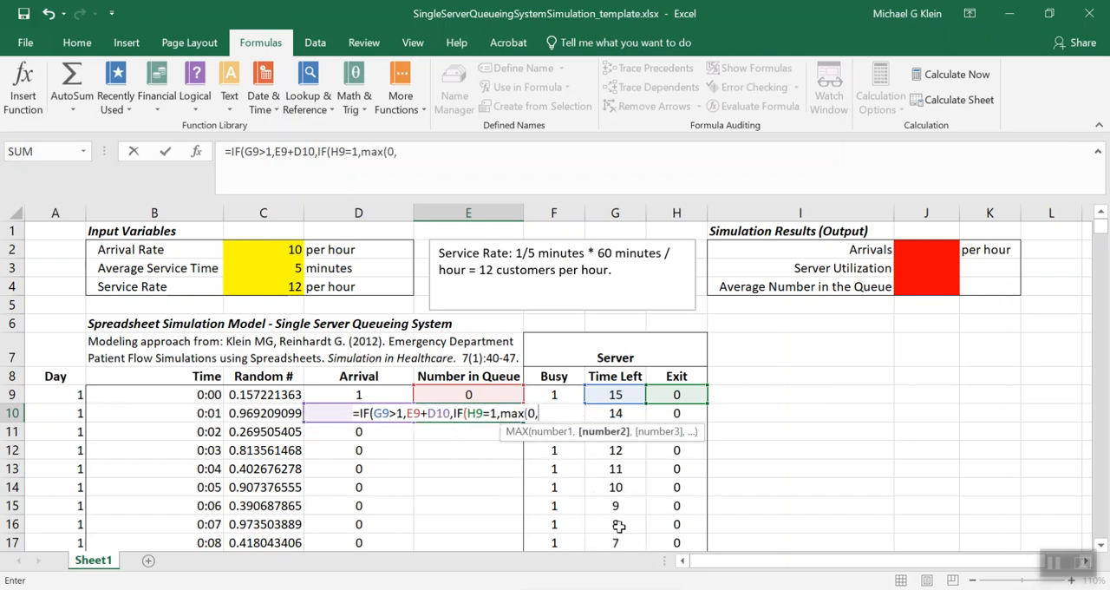
pyautogui.write('E9')
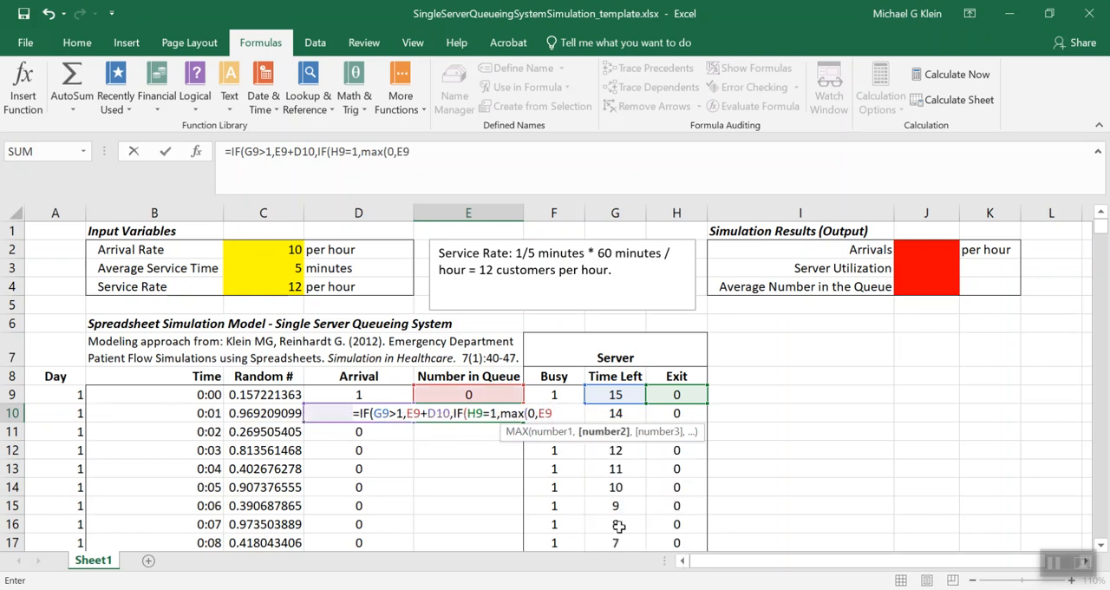
pyautogui.write('+D10')
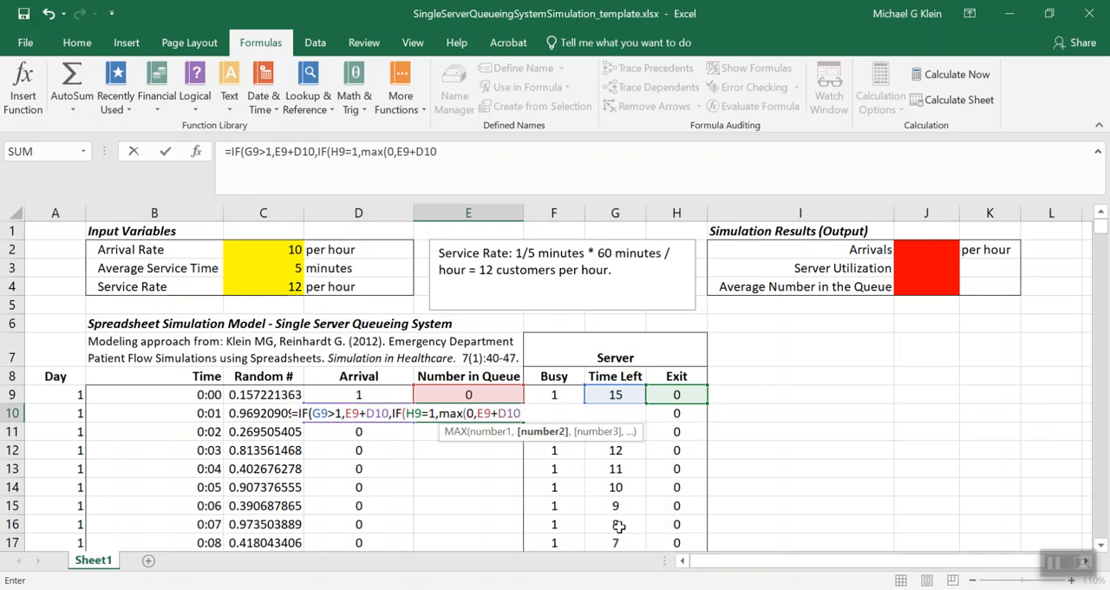
pyautogui.write('-H')
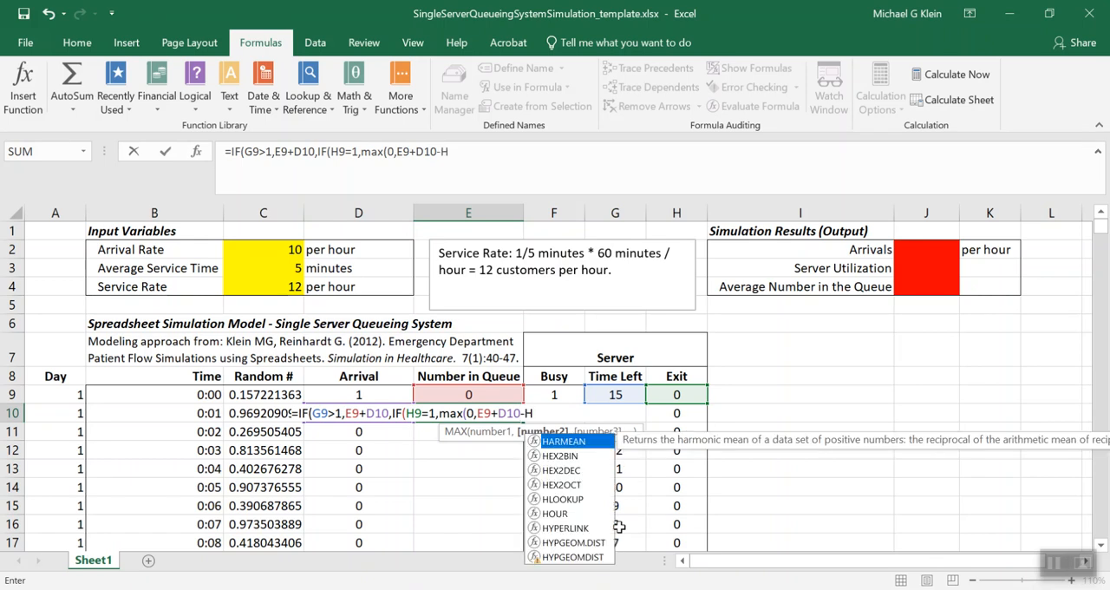
pyautogui.write('9')
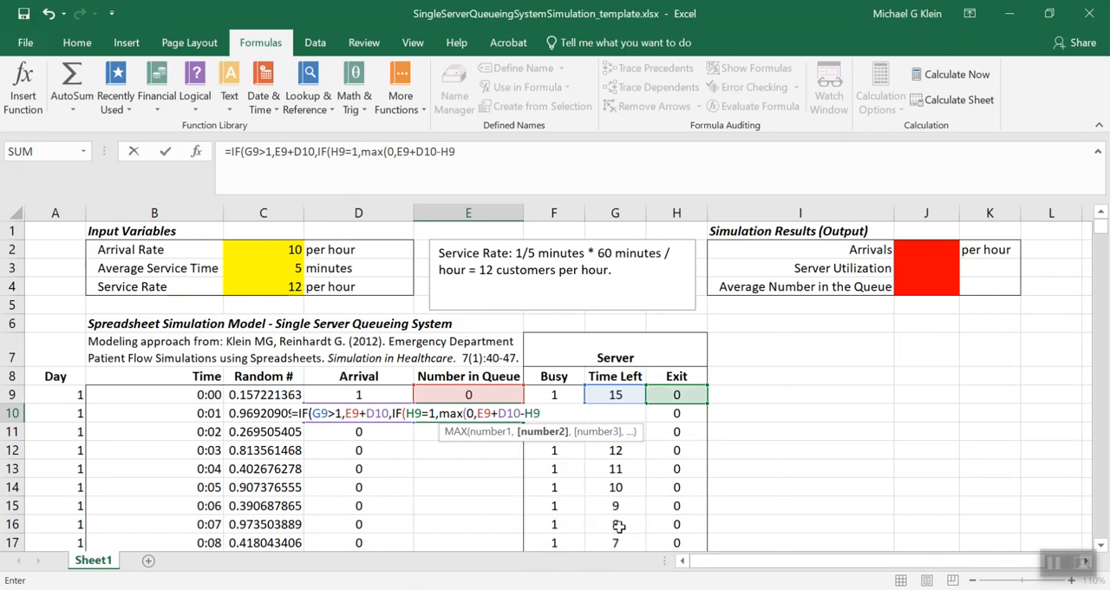
pyautogui.write(')')
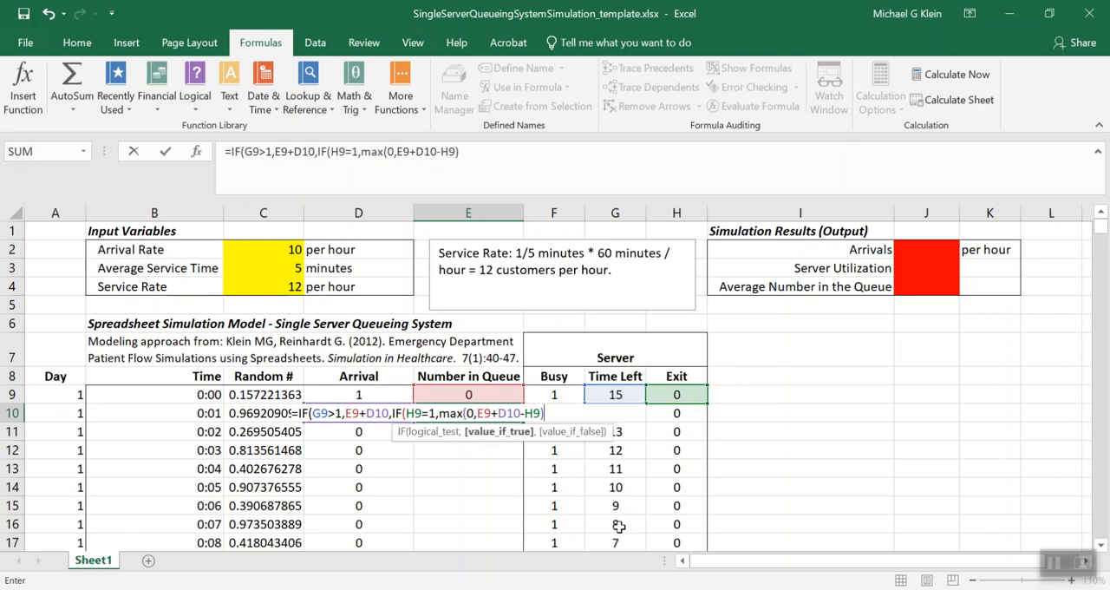
pyautogui.write(',')
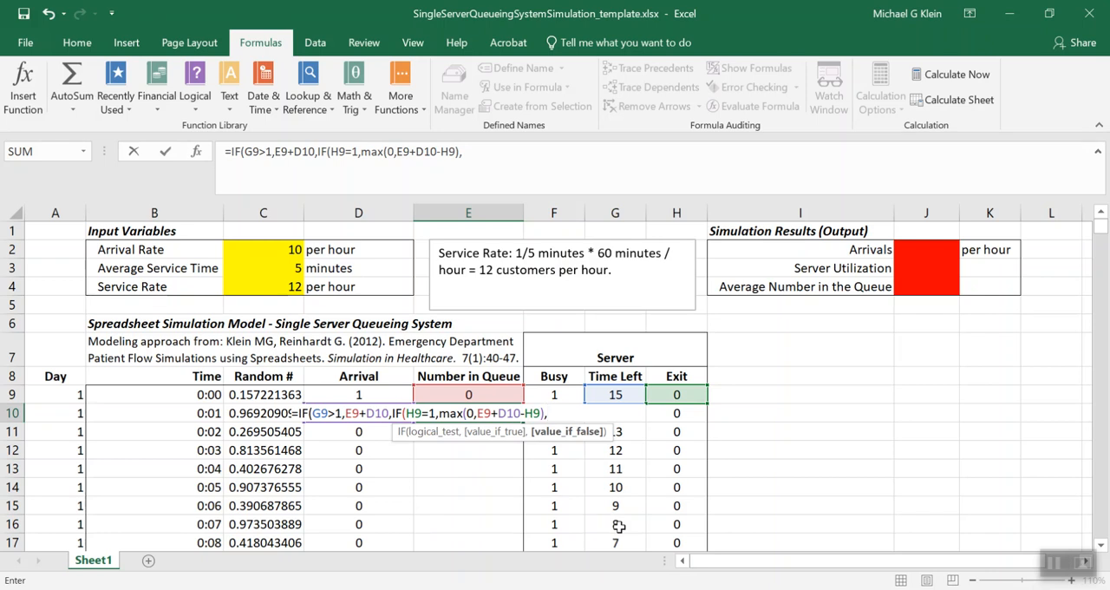
pyautogui.write('E')
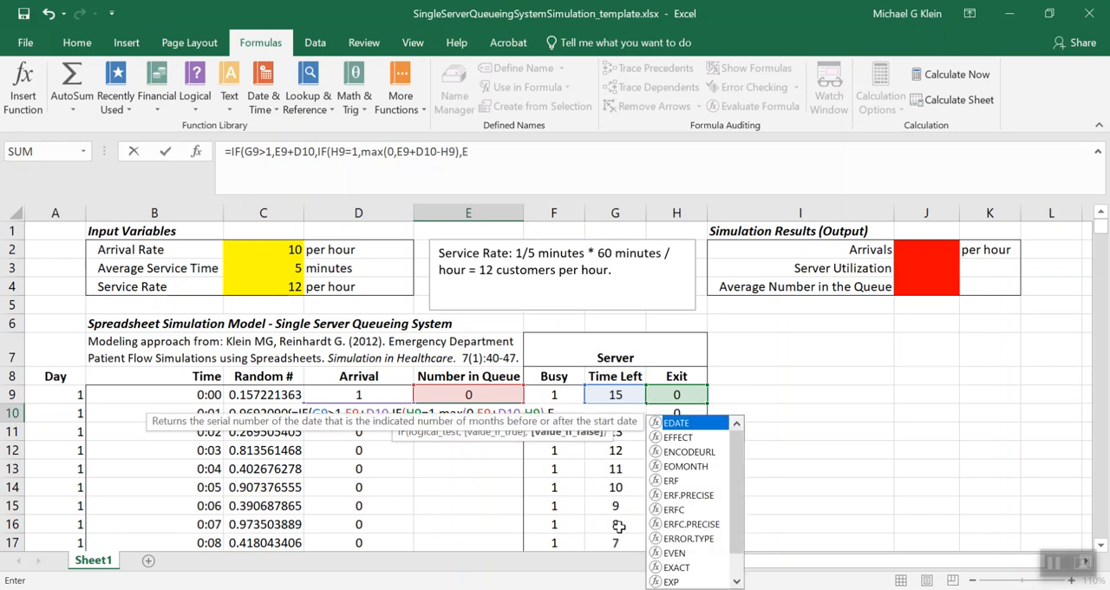
pyautogui.write('9')
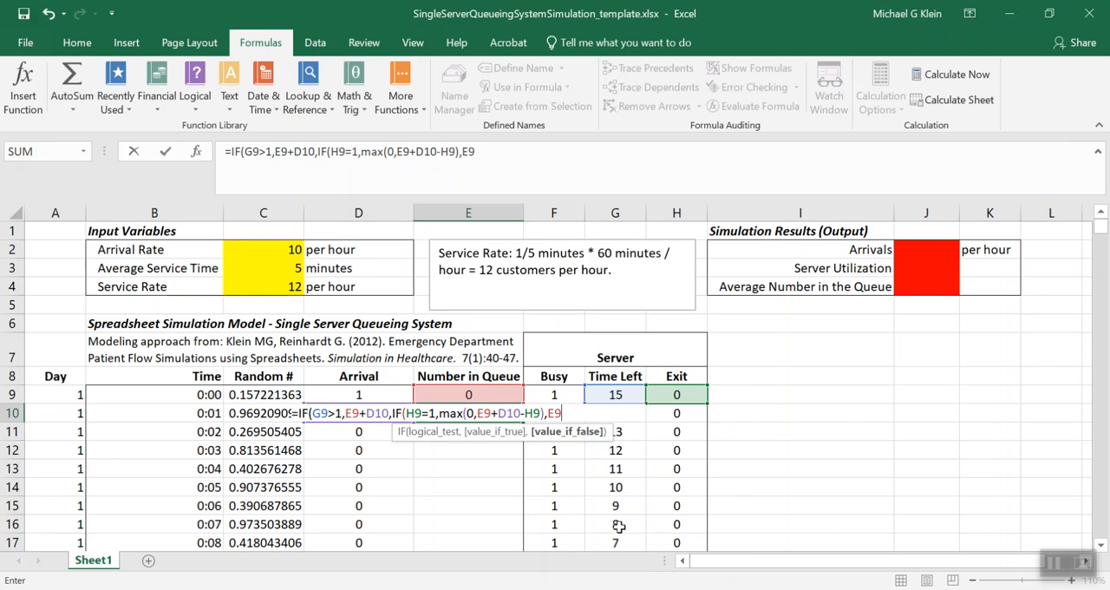
pyautogui.write('))')
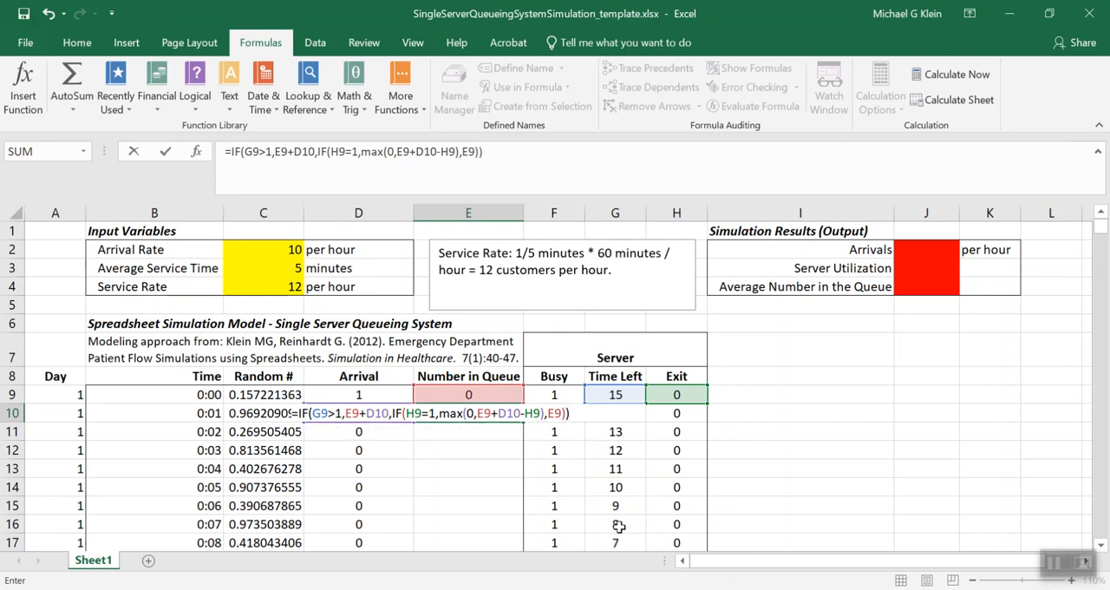
pyautogui.press('Return')
# Fill the E10 Number in Queue formula down the rest of the column and recalculate the workbook
pyautogui.press('Up')
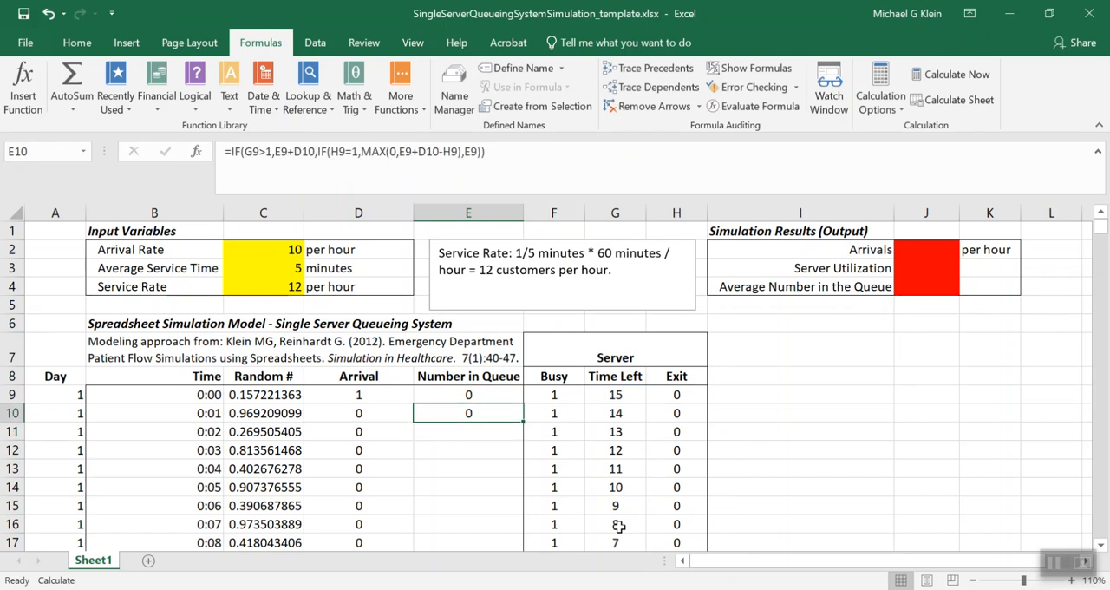
pyautogui.click(570, 149)
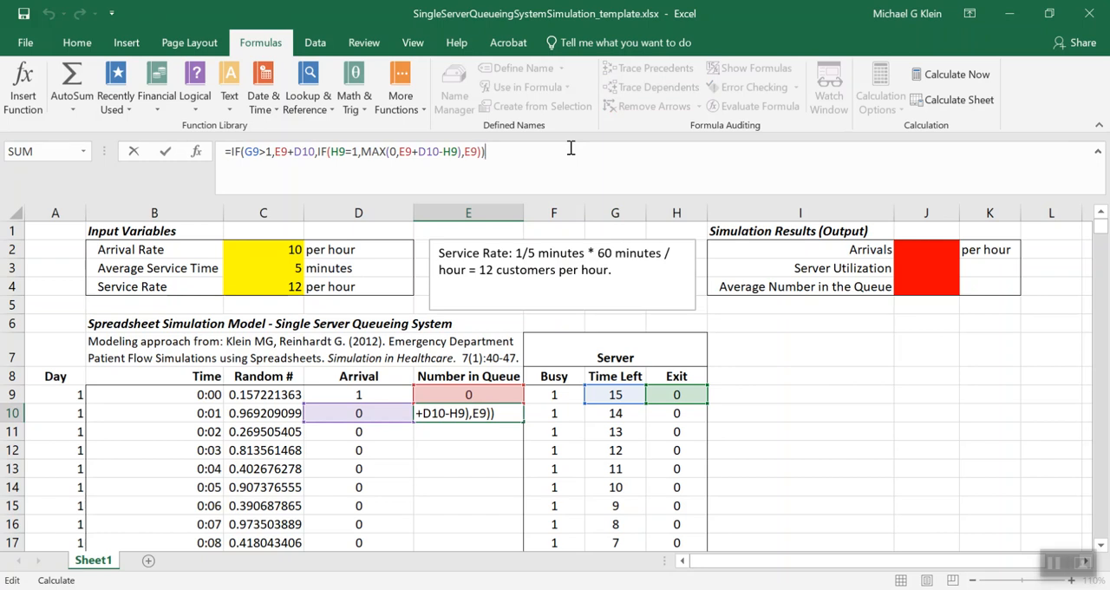
pyautogui.press('Return')
pyautogui.press('Up')
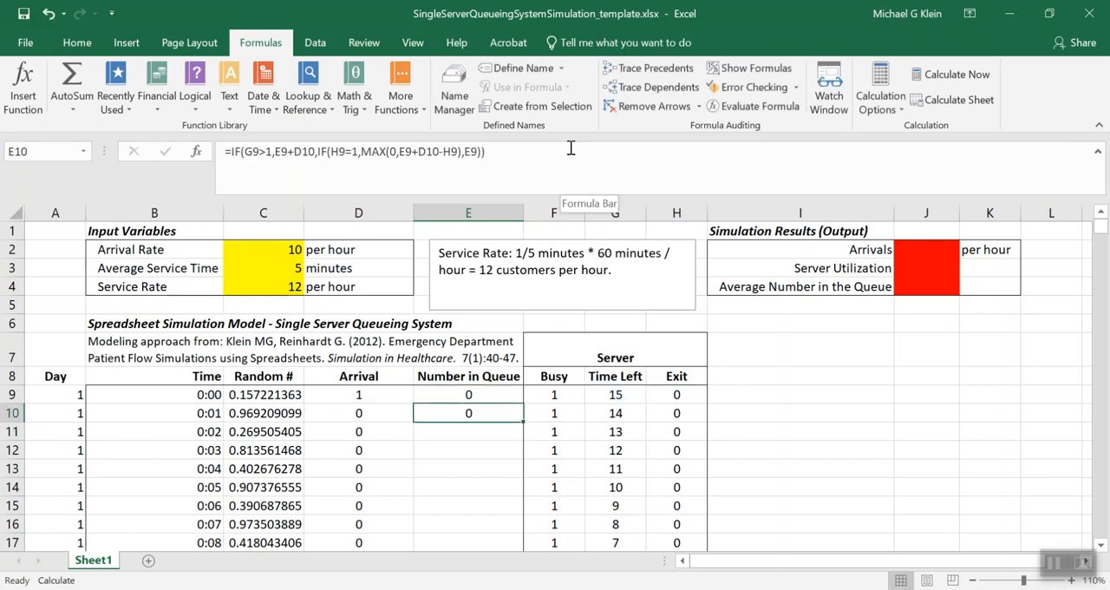
pyautogui.doubleClick(524, 422)
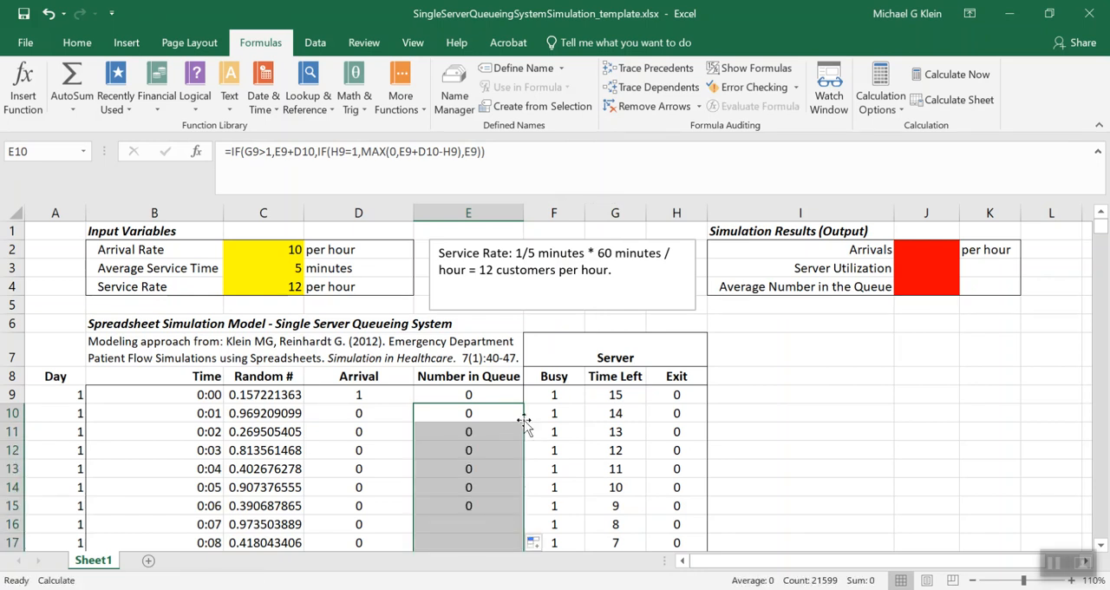
pyautogui.click(959, 75)
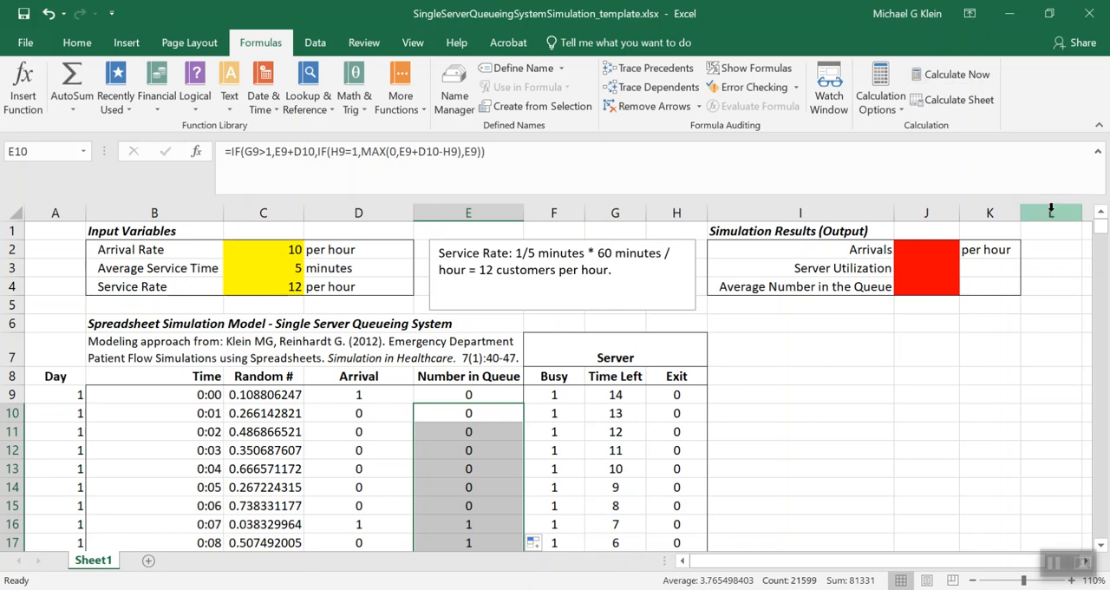
# Enter =SUM($D$1449:D$21608)/(14*24) in J2 to calculate the hourly arrivals over the 14 days after the first
pyautogui.click(942, 251)
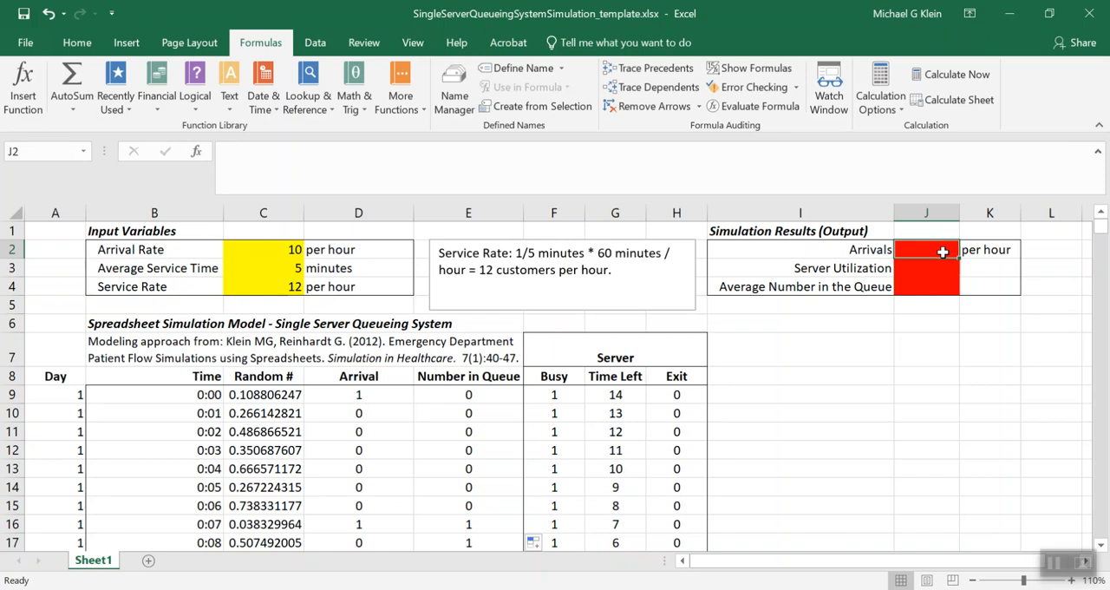
pyautogui.write('=')
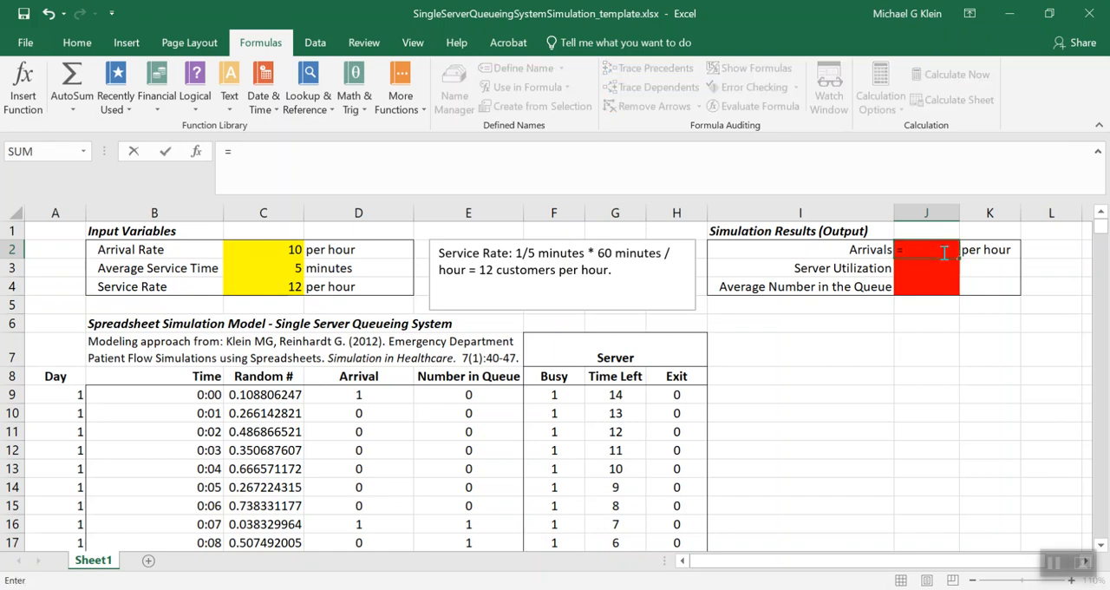
pyautogui.write('SU')
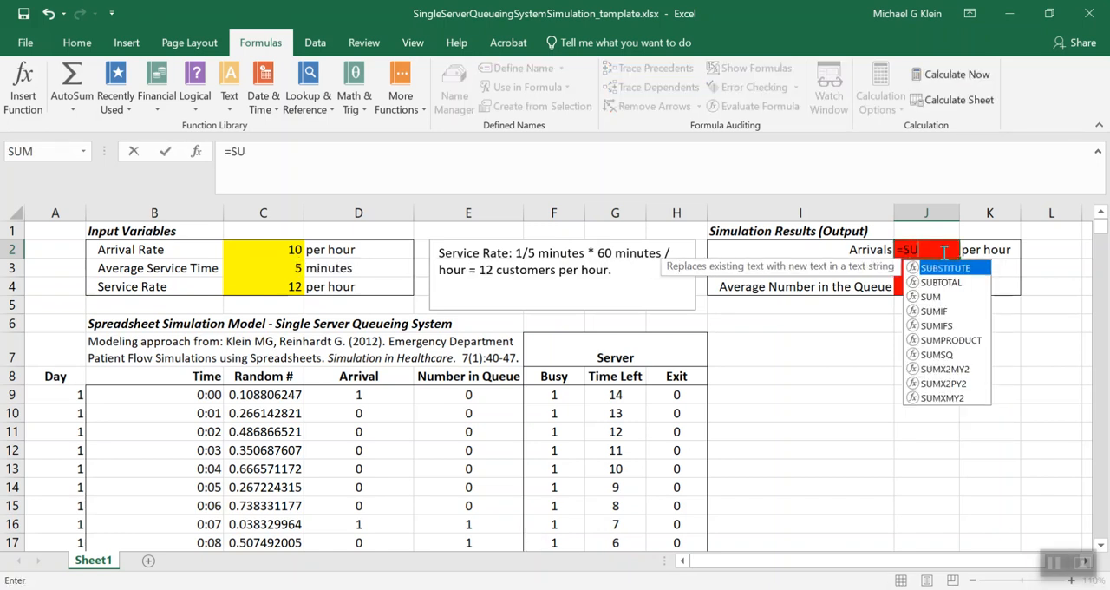
pyautogui.write('M(')
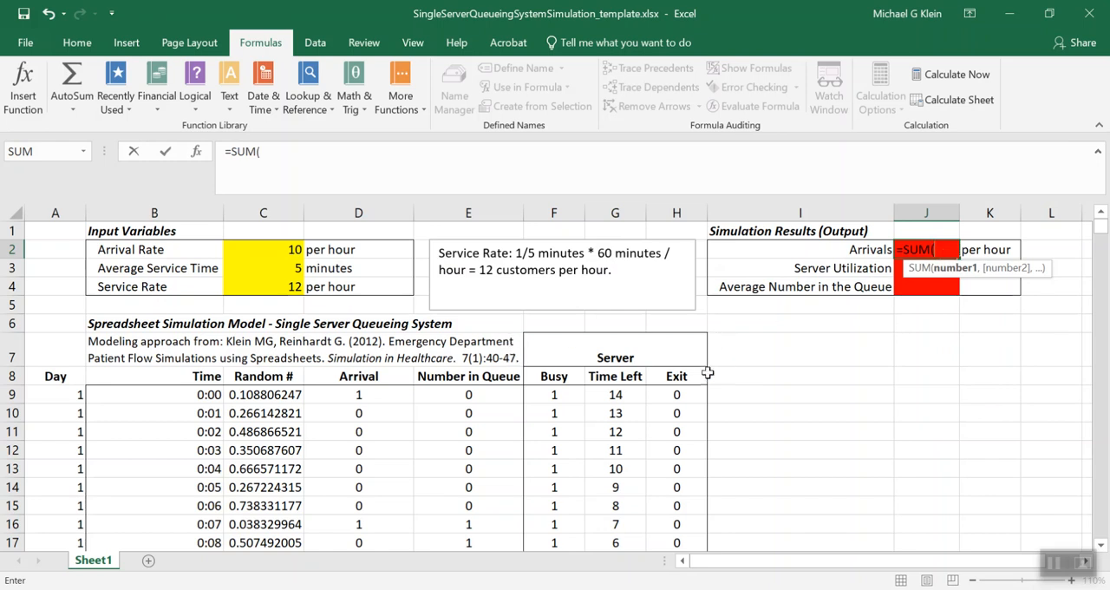
pyautogui.write('$D$1449')
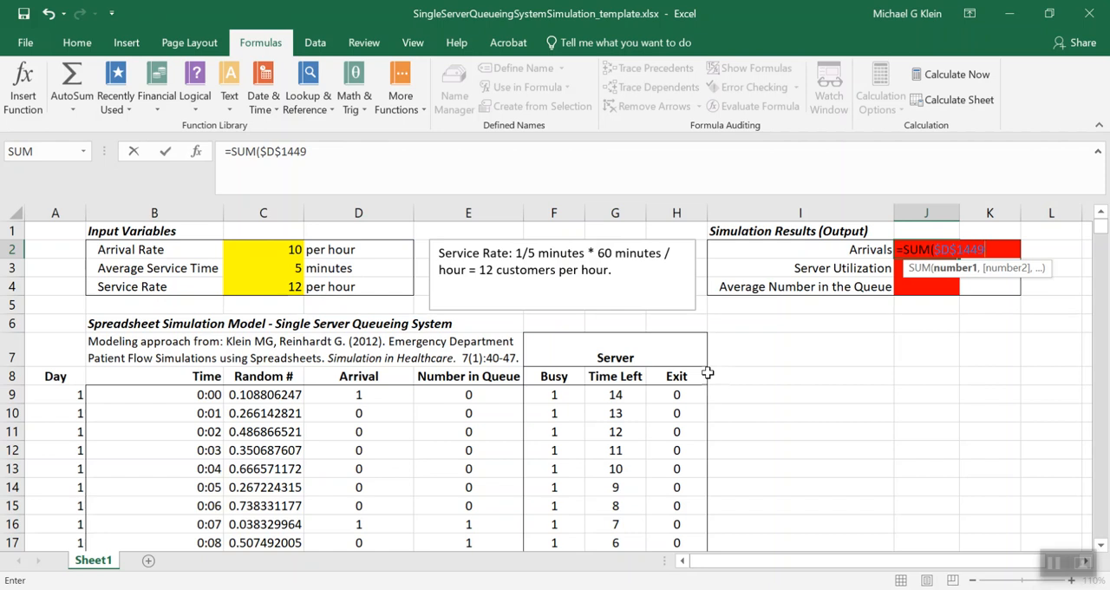
pyautogui.write(':D')
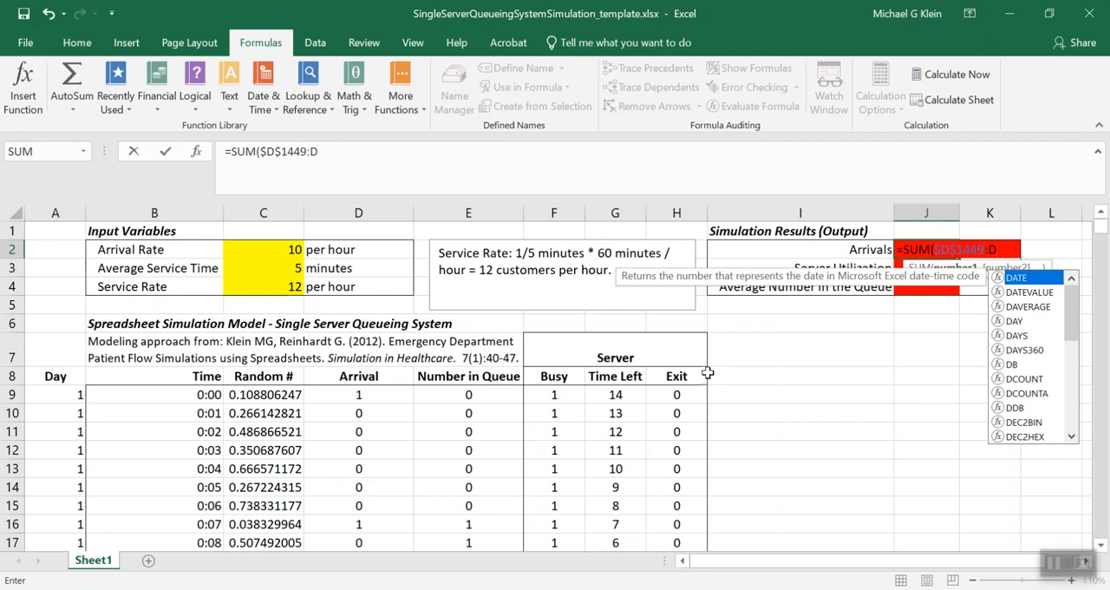
pyautogui.write('$21')
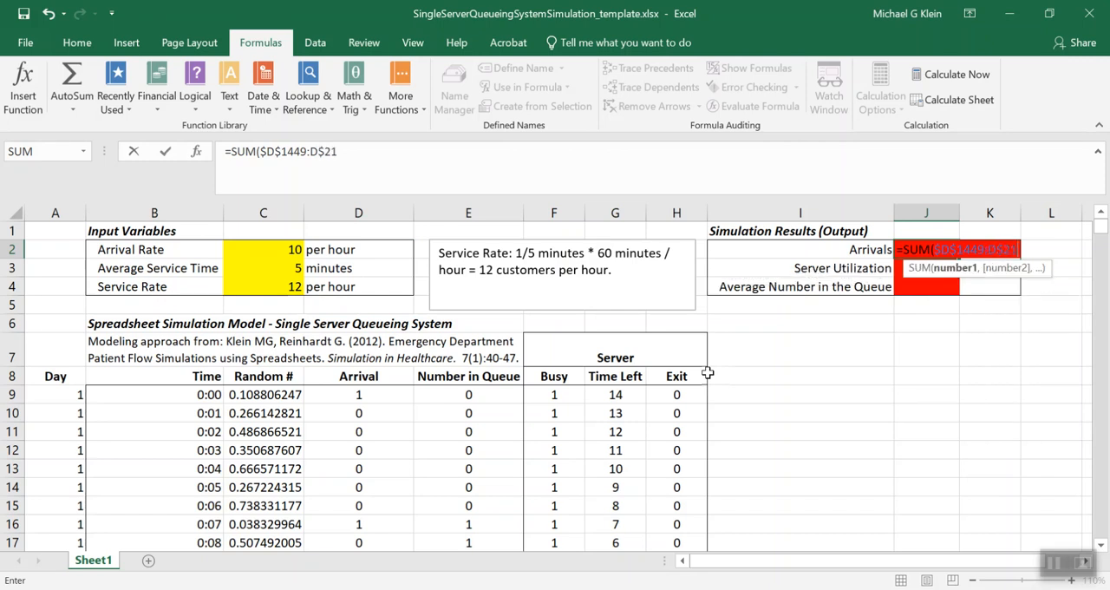
pyautogui.write('608')
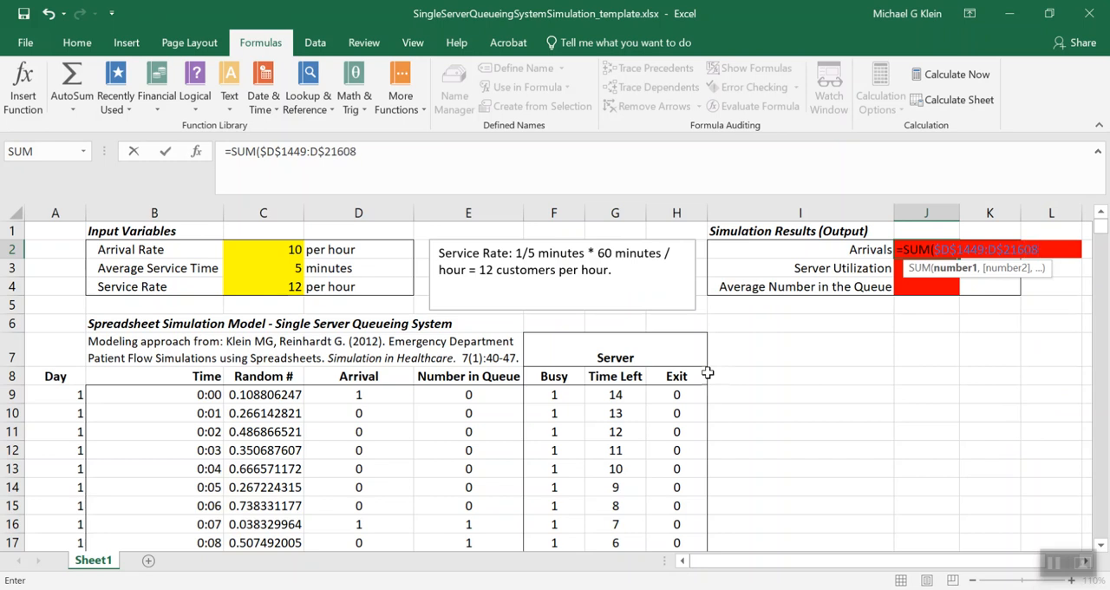
pyautogui.write(')')
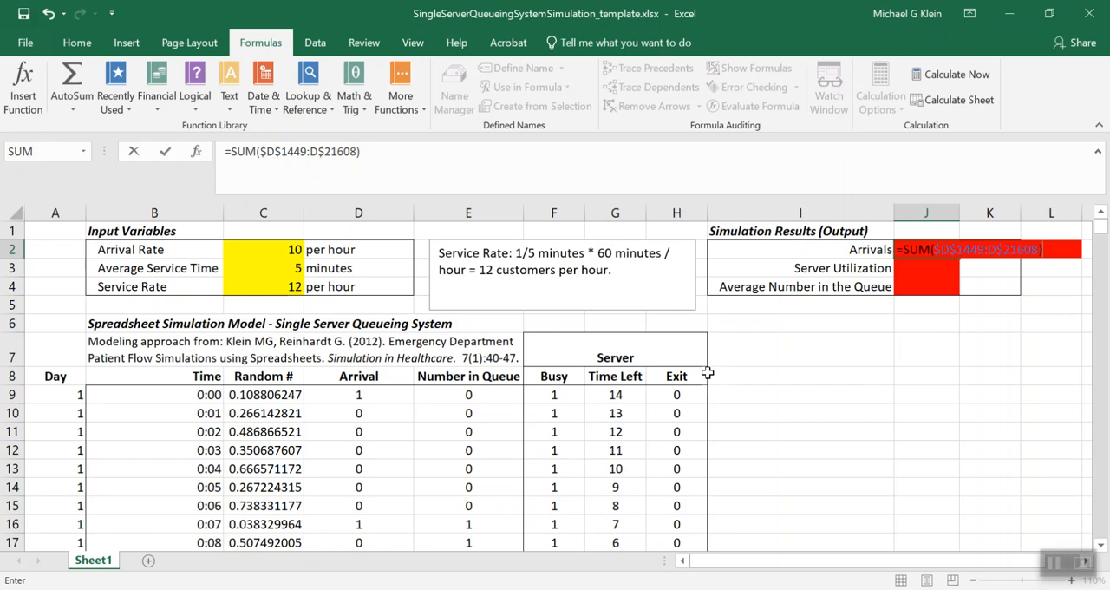
pyautogui.write('/(14*24)')
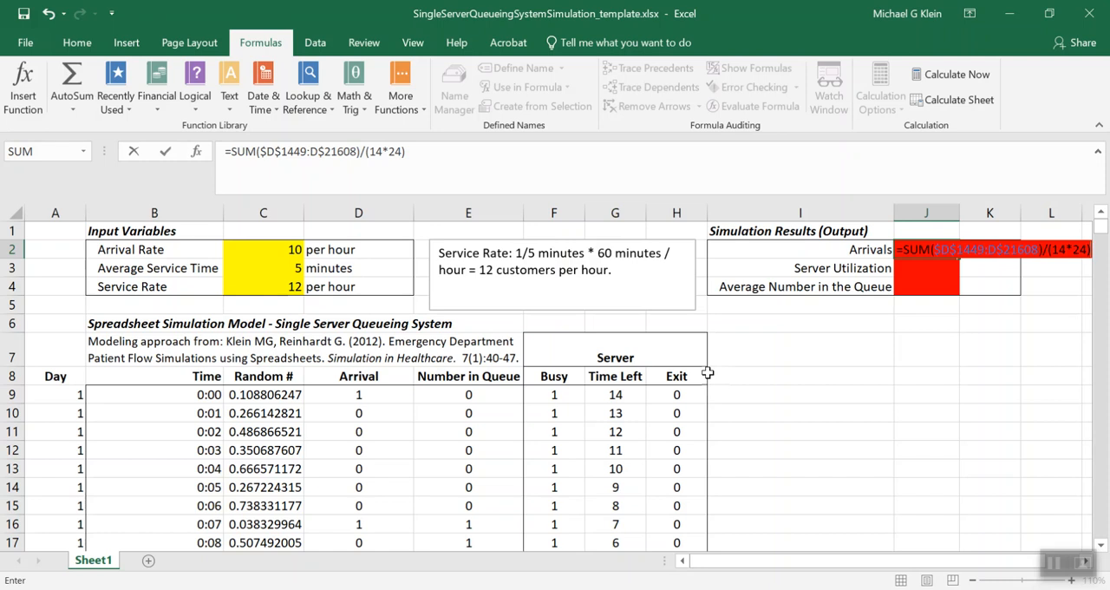
pyautogui.press('Return')
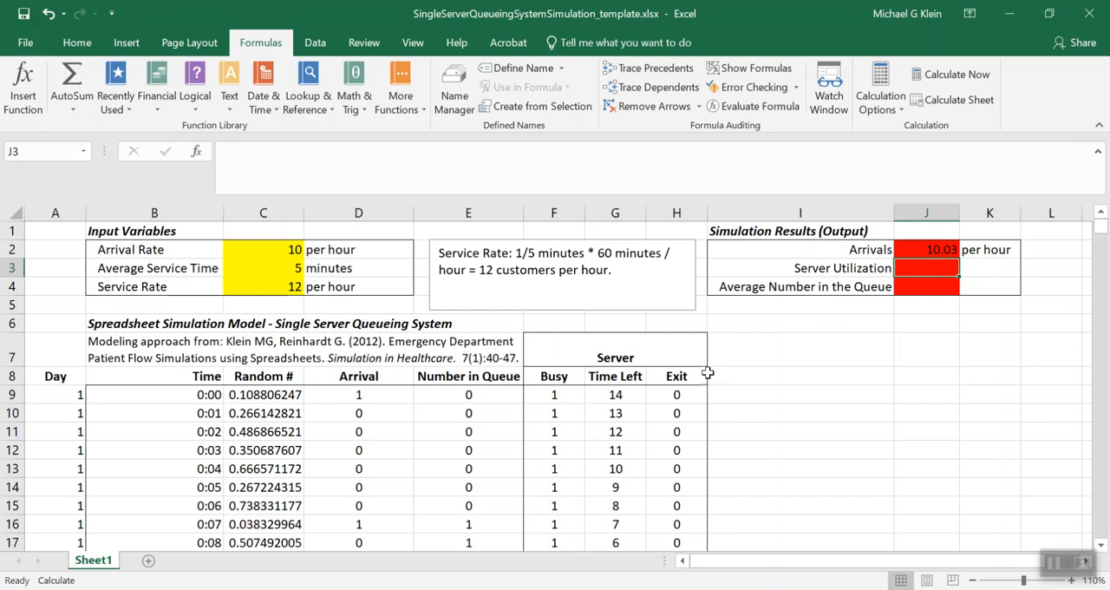
# Enter =SUM($F1449:$F21608)/(14*24*60) in J3 to calculate the server utilization
pyautogui.write('SUM')
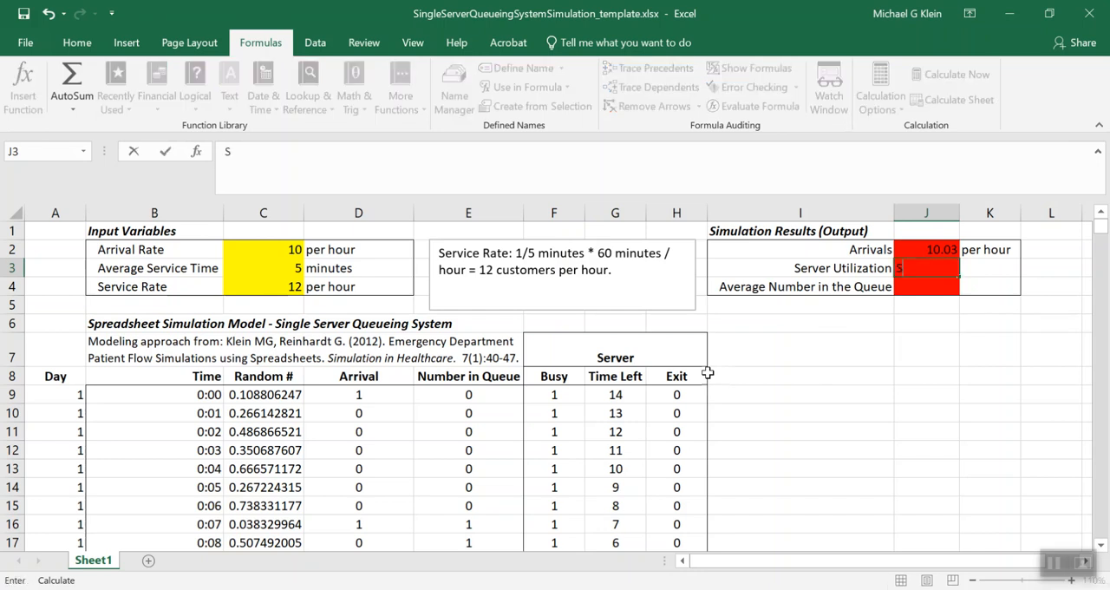
pyautogui.press('BackSpace')
pyautogui.press('BackSpace')
pyautogui.write('=')
pyautogui.press('Escape')
pyautogui.write('=SUM(')
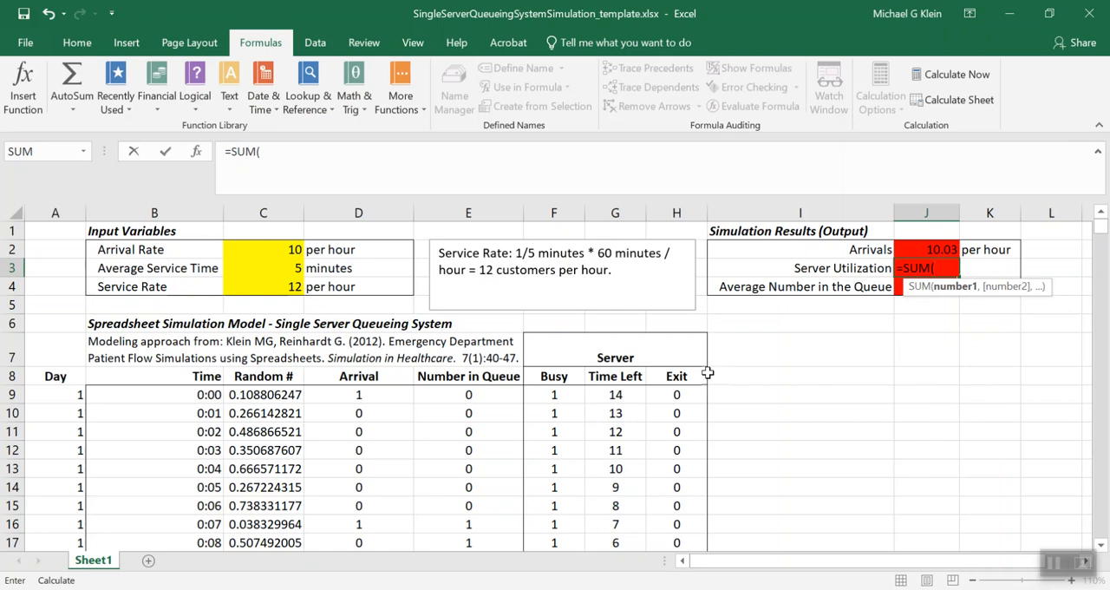
pyautogui.write('$F1449:')
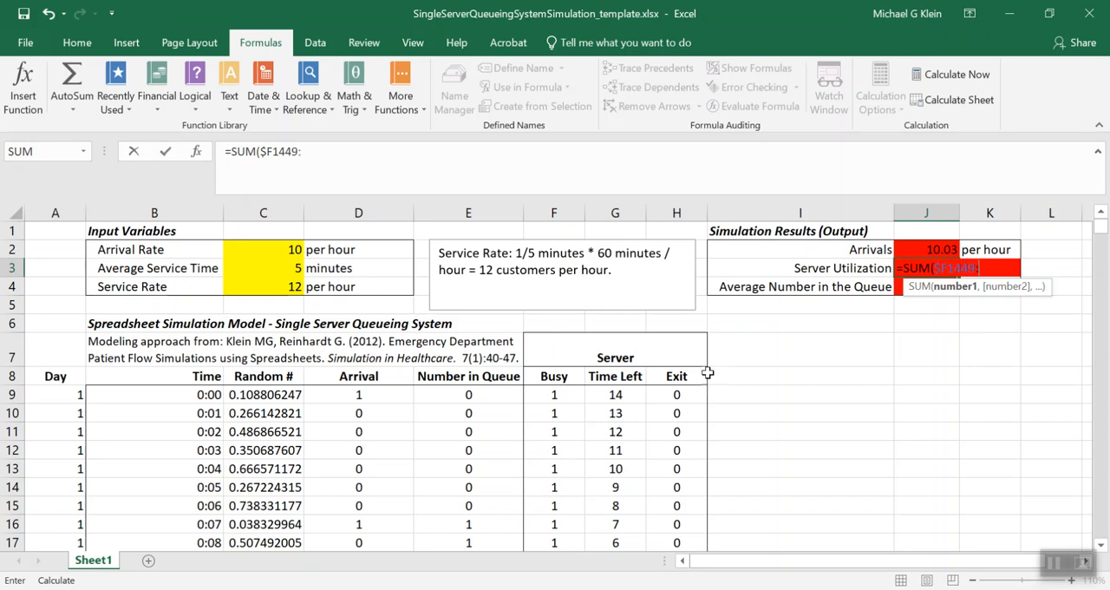
pyautogui.write('$F21608')
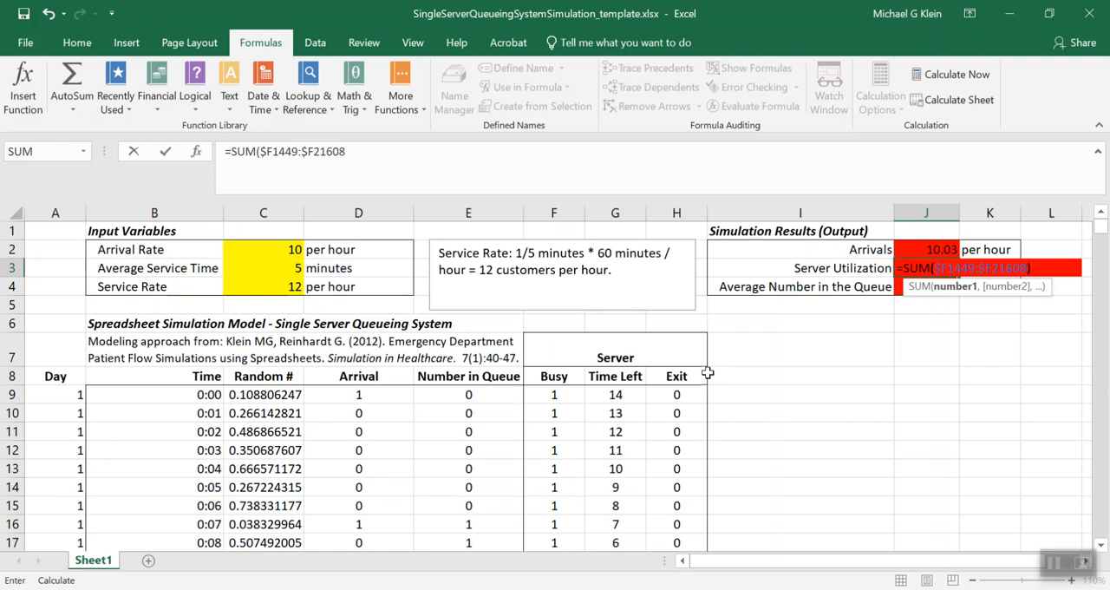
pyautogui.write(')/')
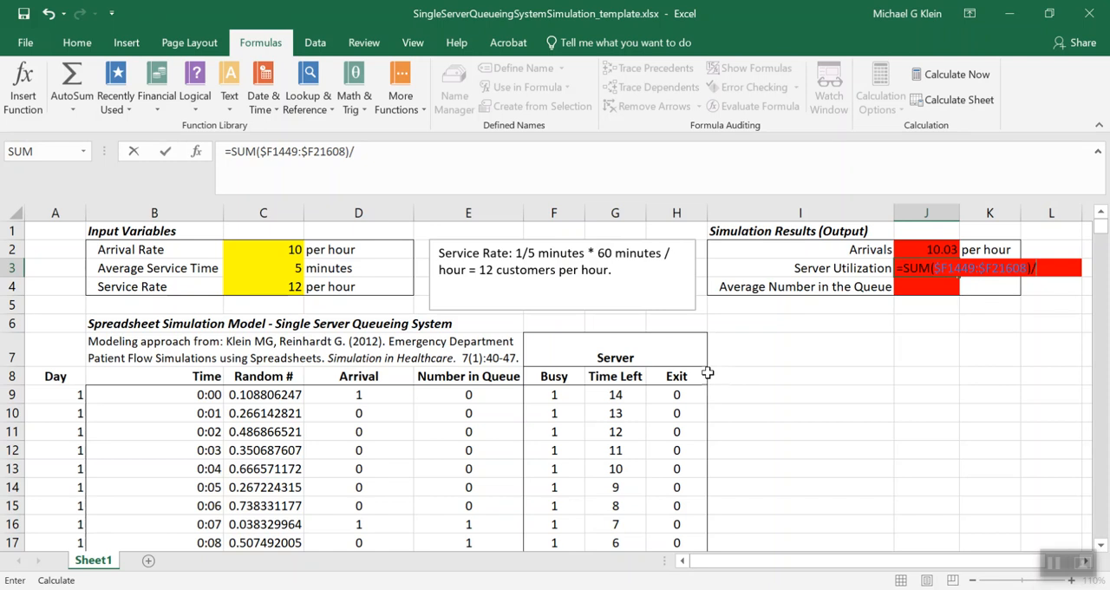
pyautogui.write('(14*24*60)')
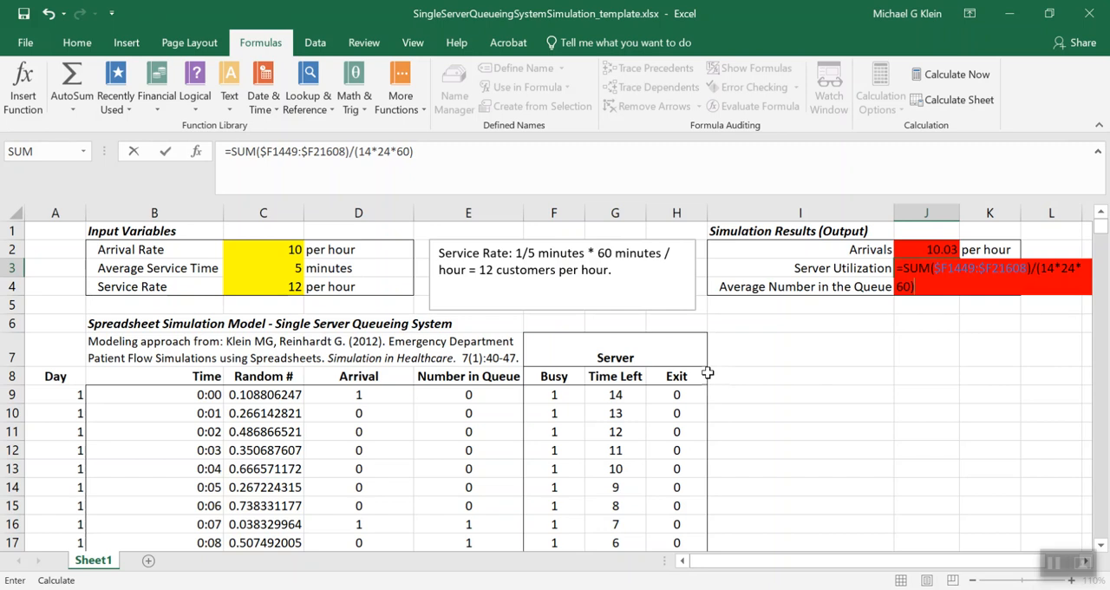
pyautogui.press('Return')
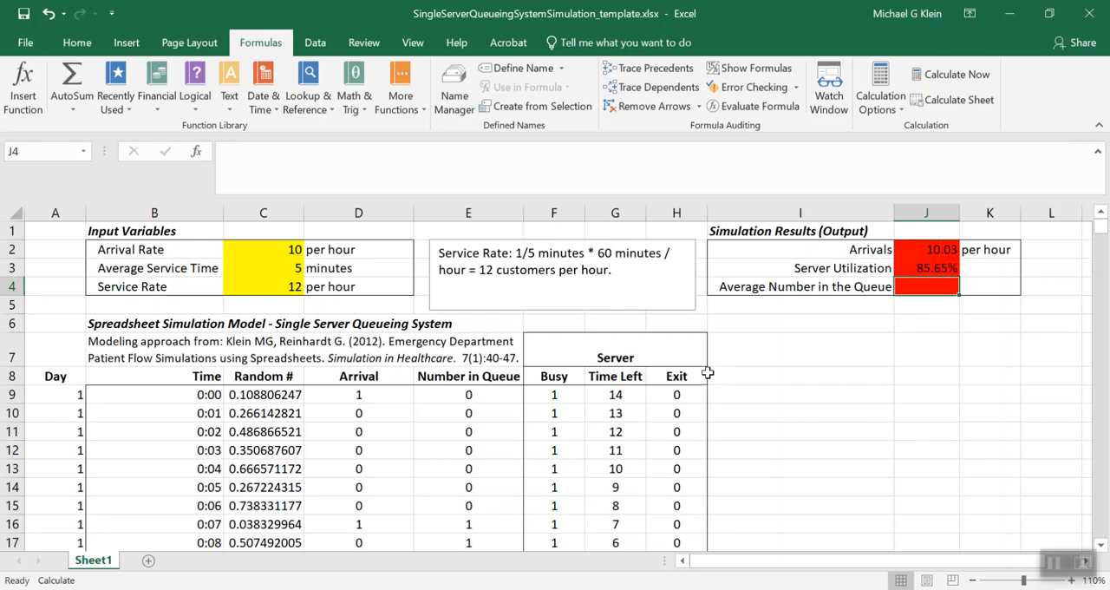
# Enter =AVERAGE($E$1449:$E$21608) in J4 to calculate the average number in the queue
pyautogui.write('=')
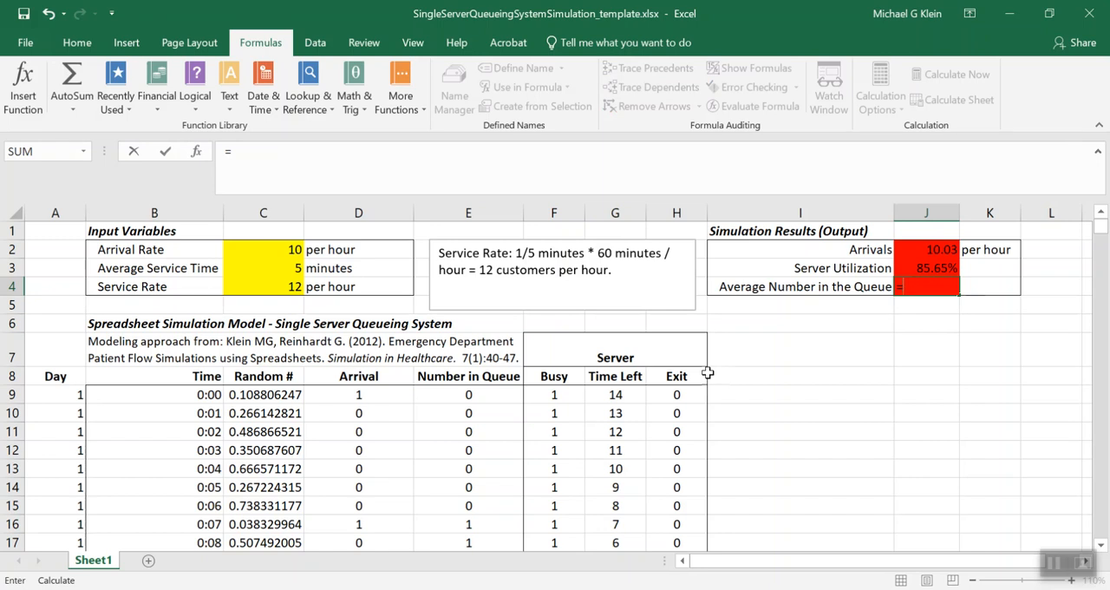
pyautogui.write('AVERAGE(')
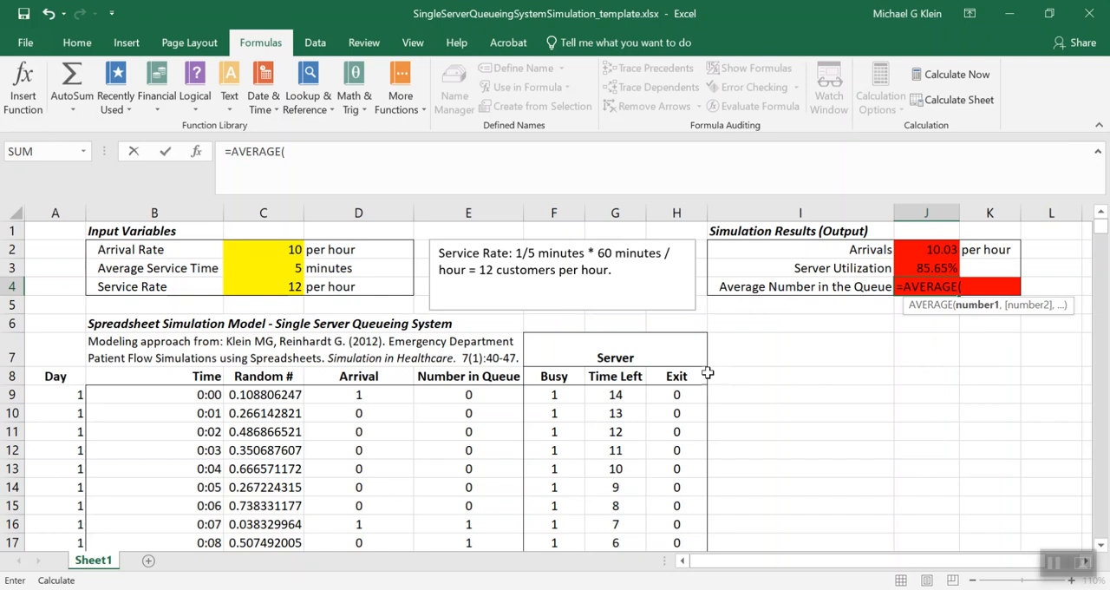
pyautogui.write('$E$1449:$E$')
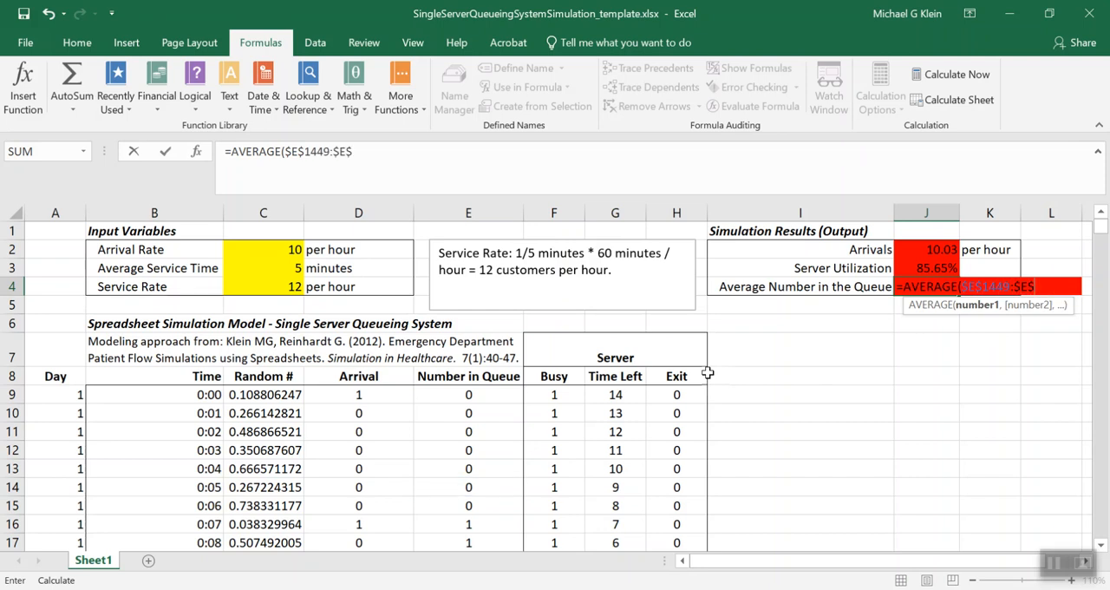
pyautogui.write('21608)')
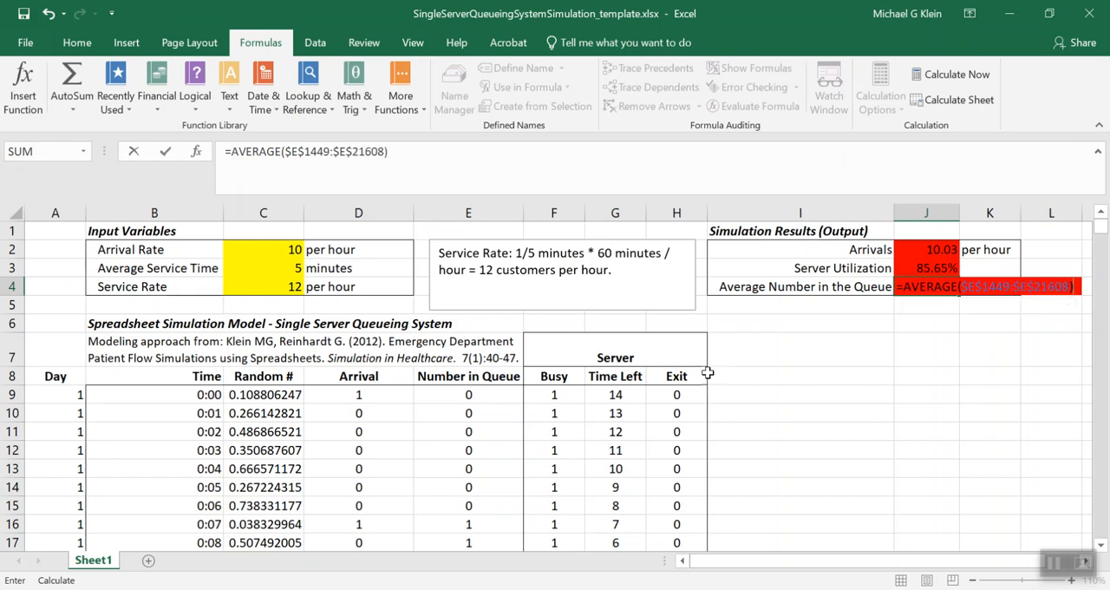
pyautogui.press('Return')
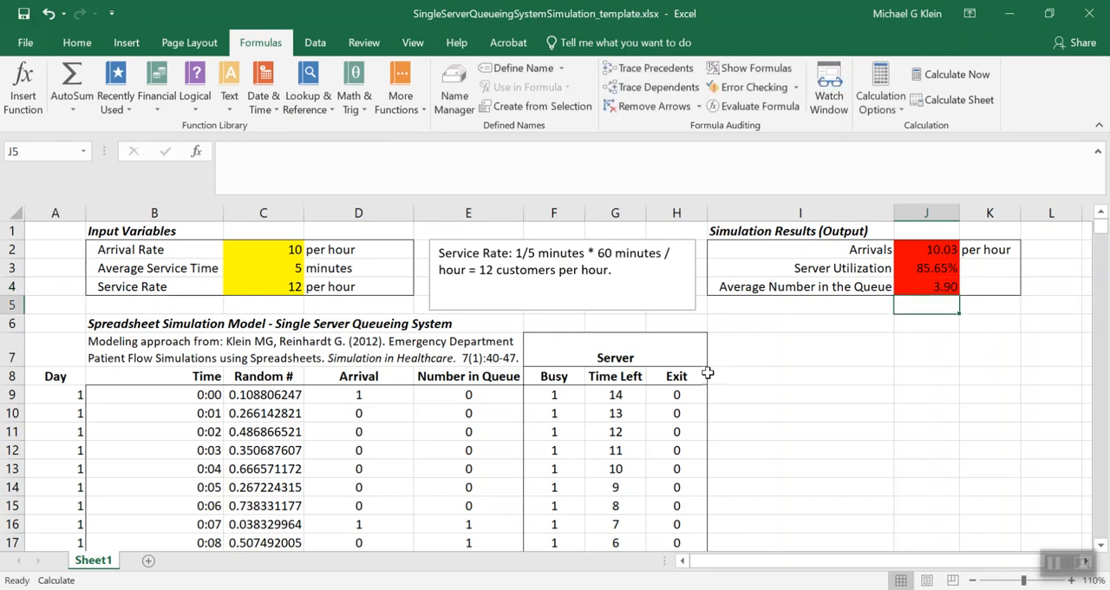